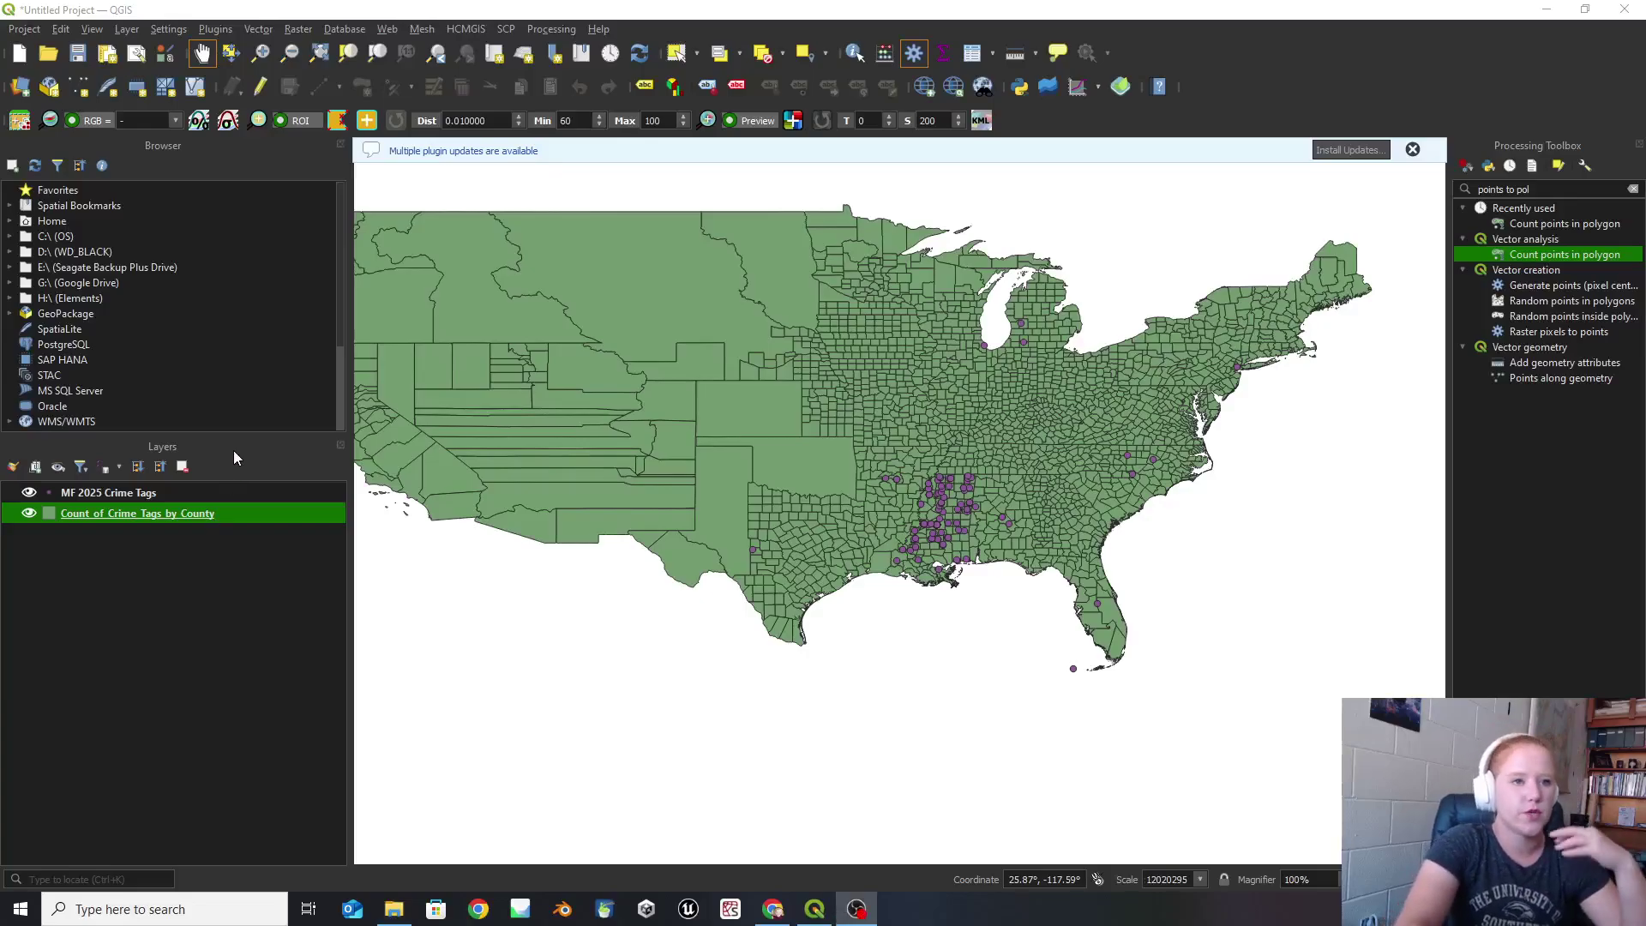
# Clear the Processing Toolbox search, then find the Visualist plugin among all available plugins and show its details.
pyautogui.click(1633, 189)
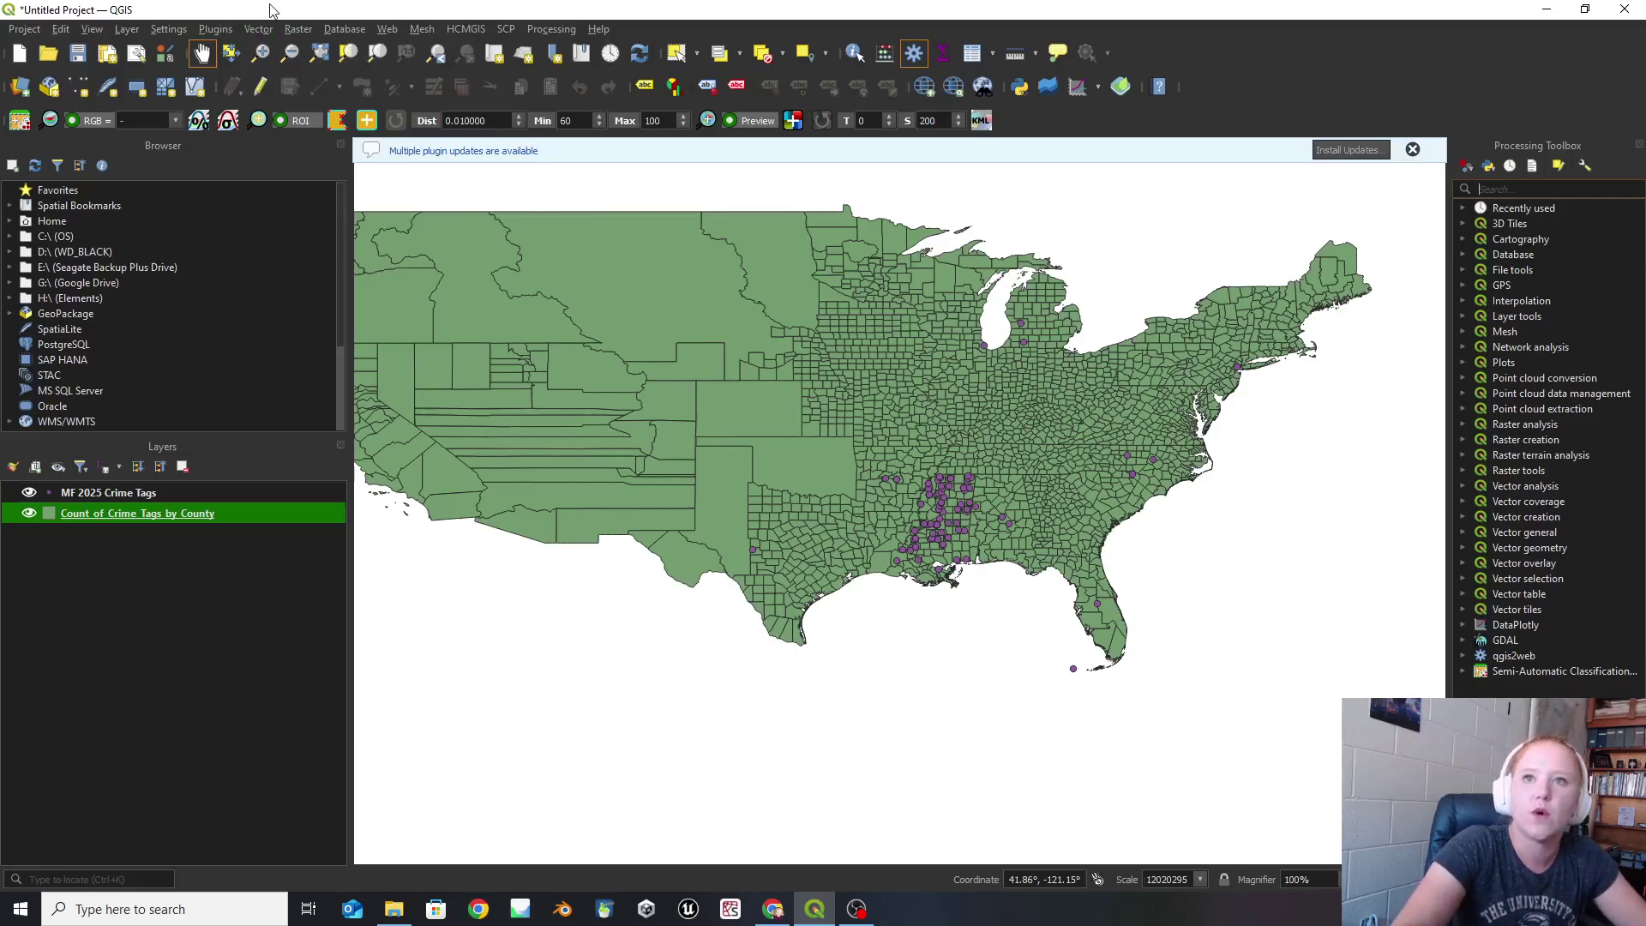
pyautogui.click(215, 29)
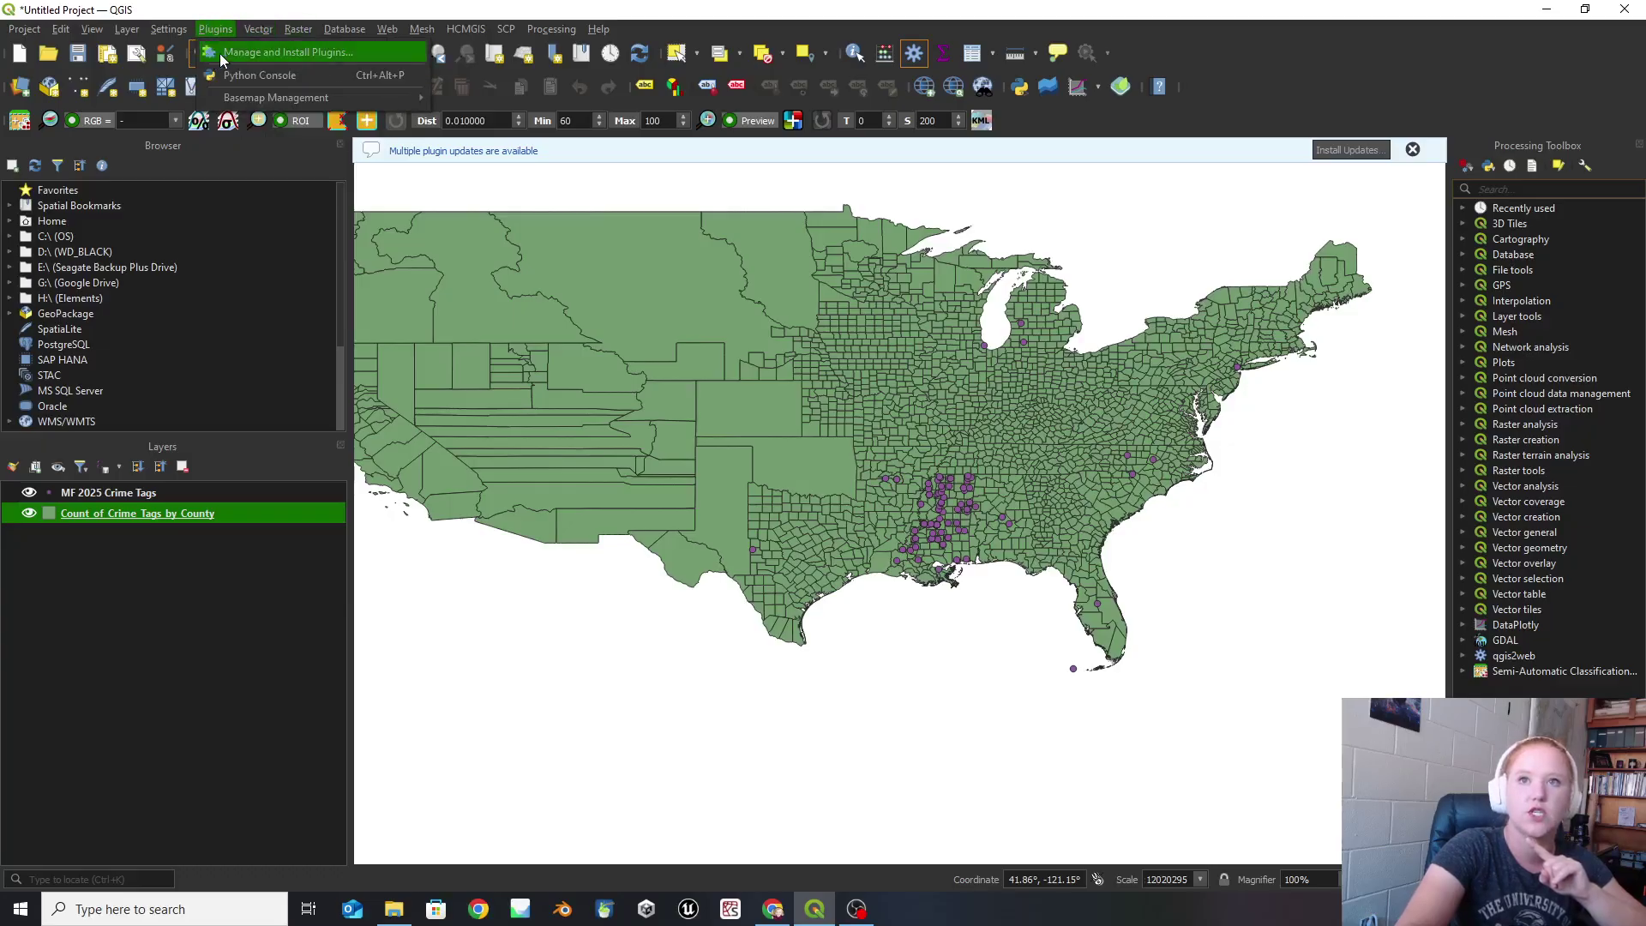
pyautogui.click(271, 55)
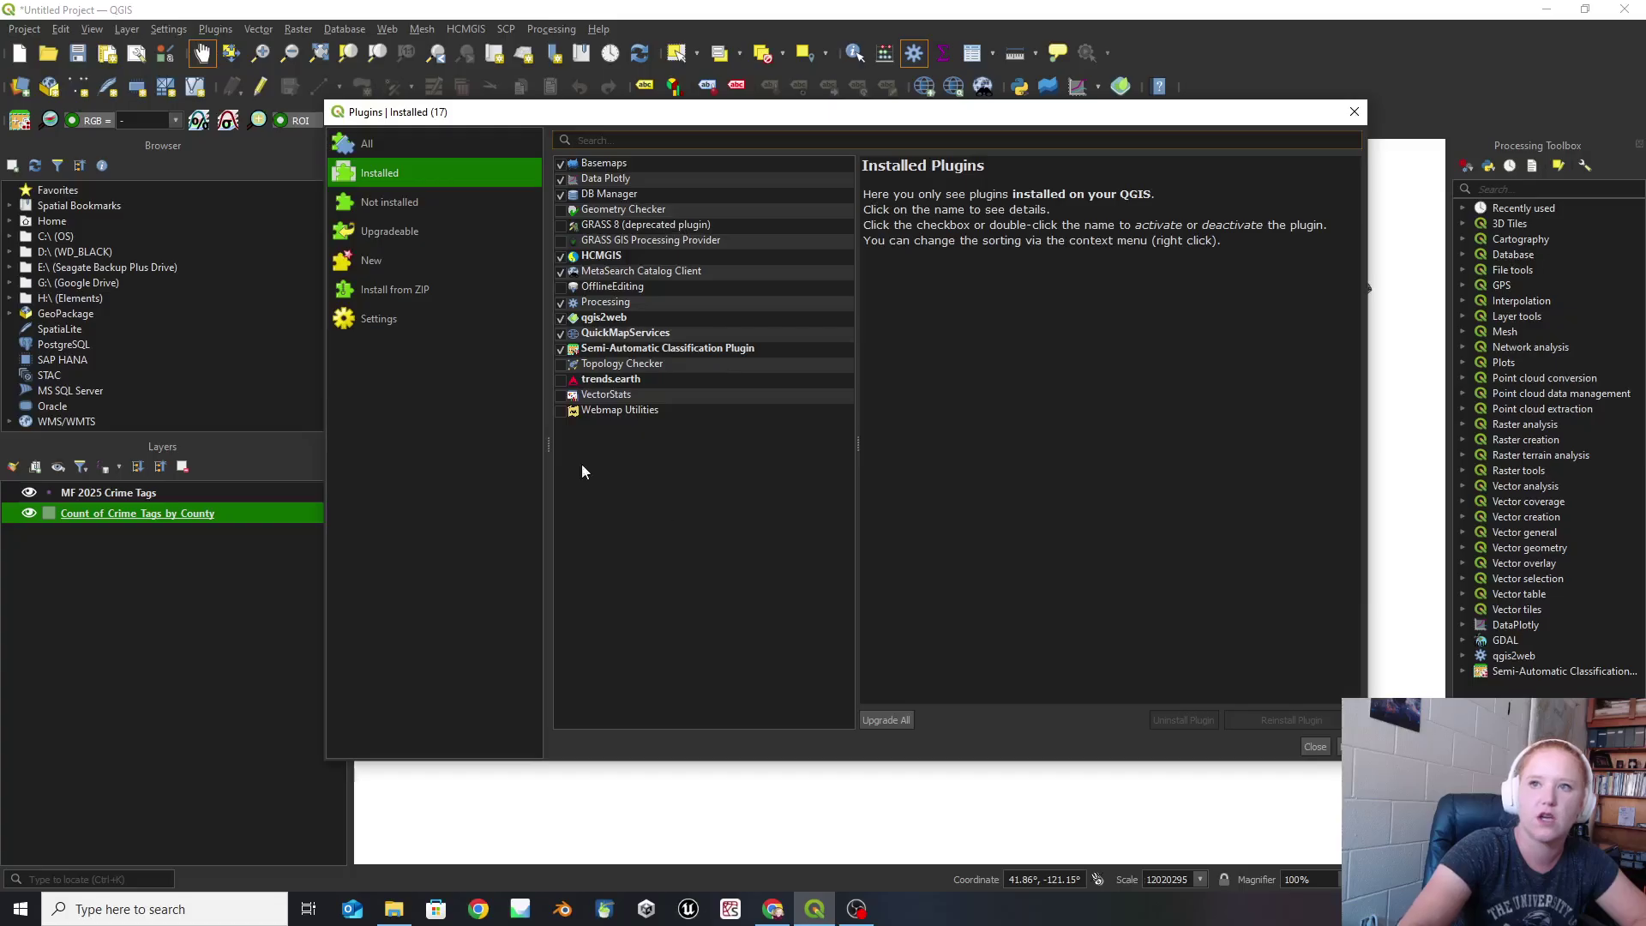
pyautogui.click(422, 150)
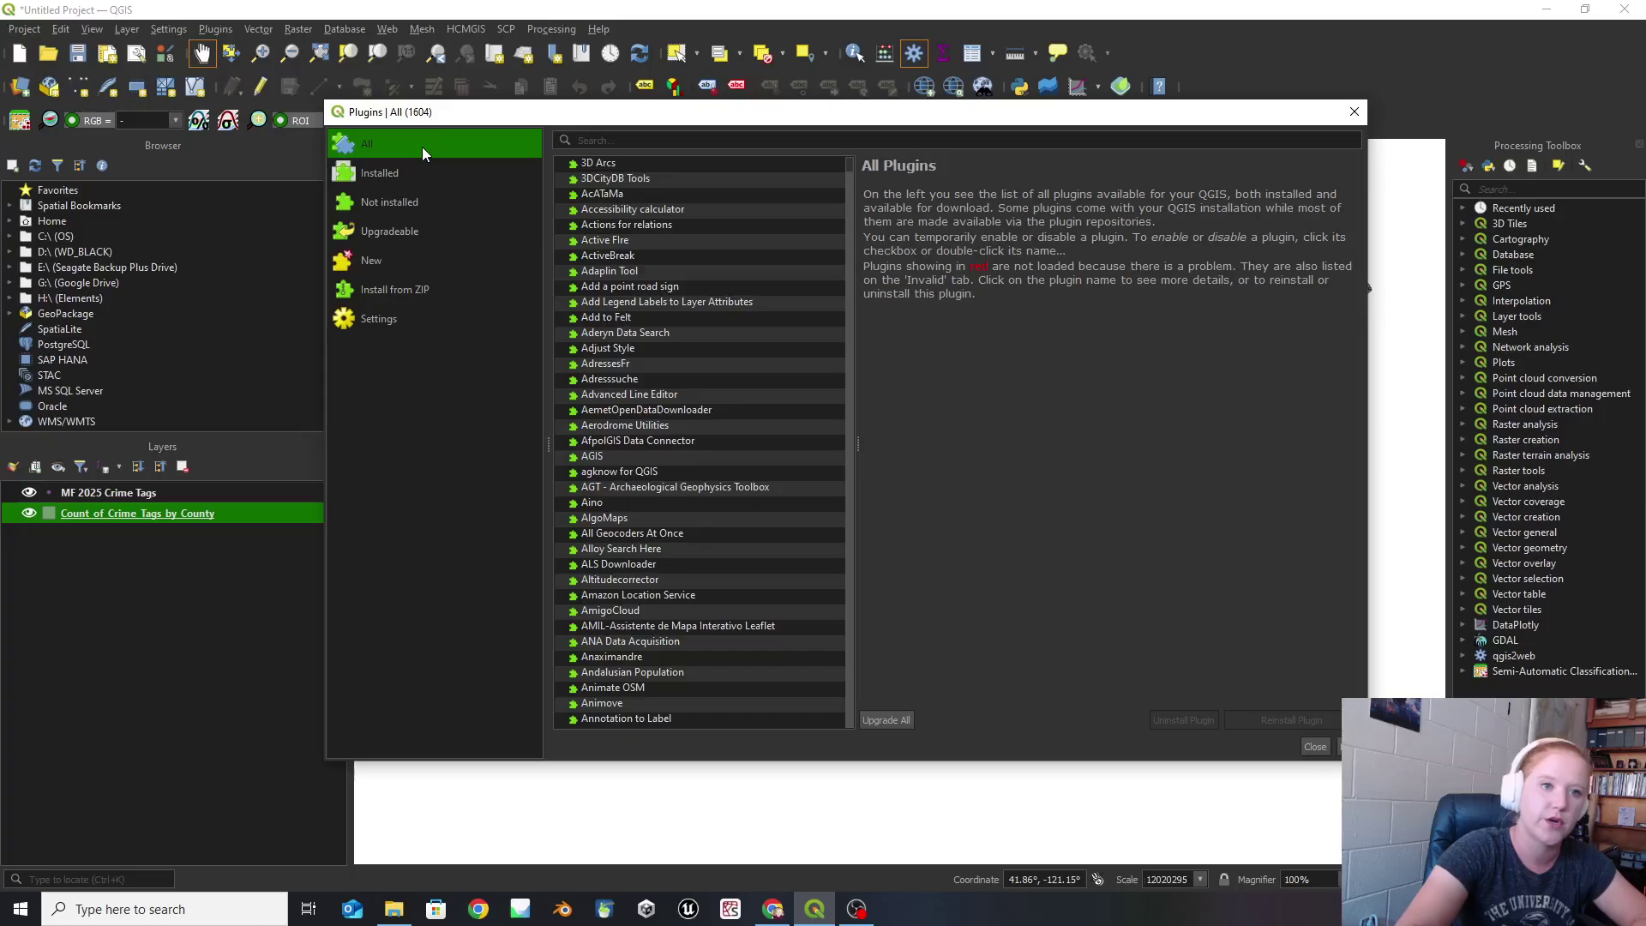
pyautogui.click(646, 138)
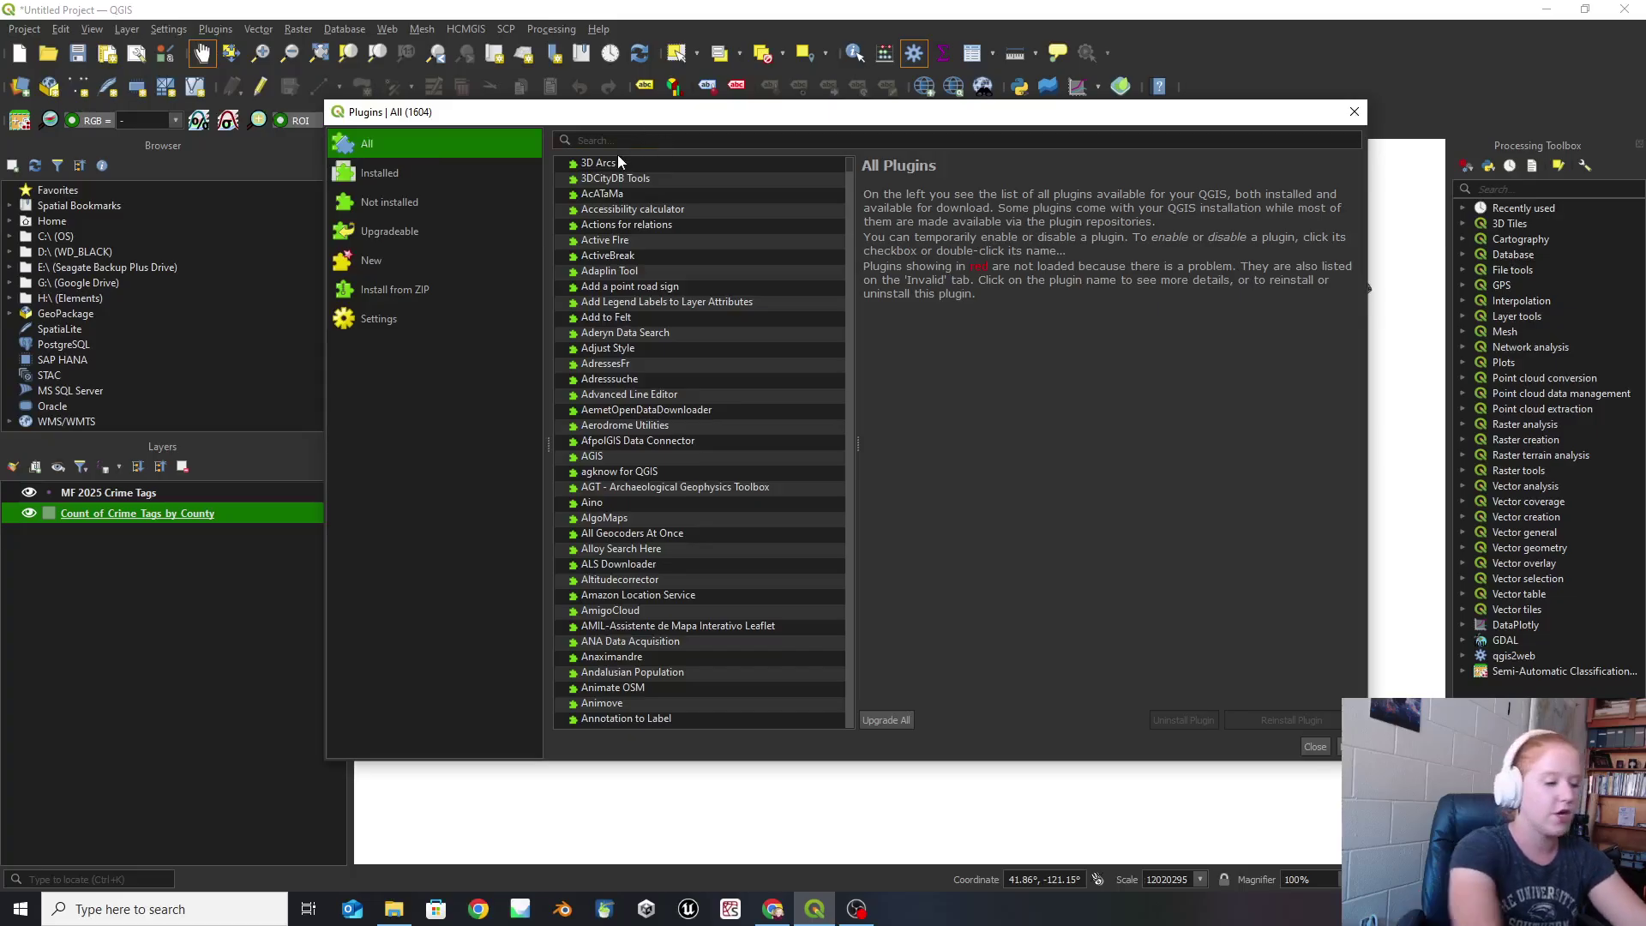
pyautogui.write('visualist')
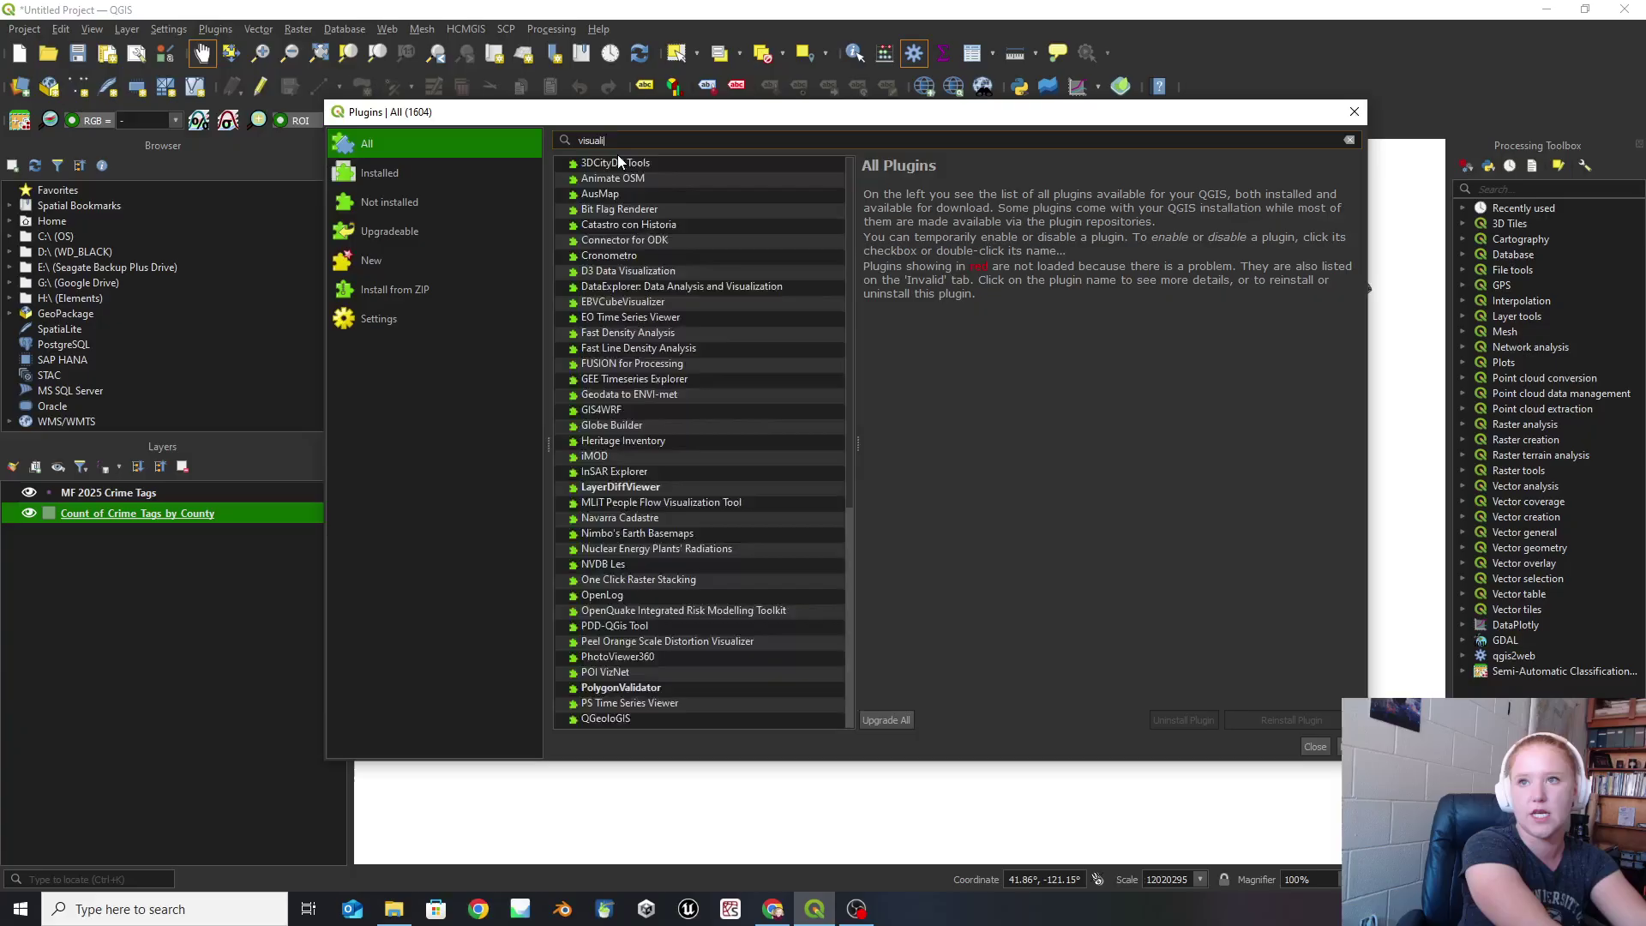
pyautogui.click(633, 163)
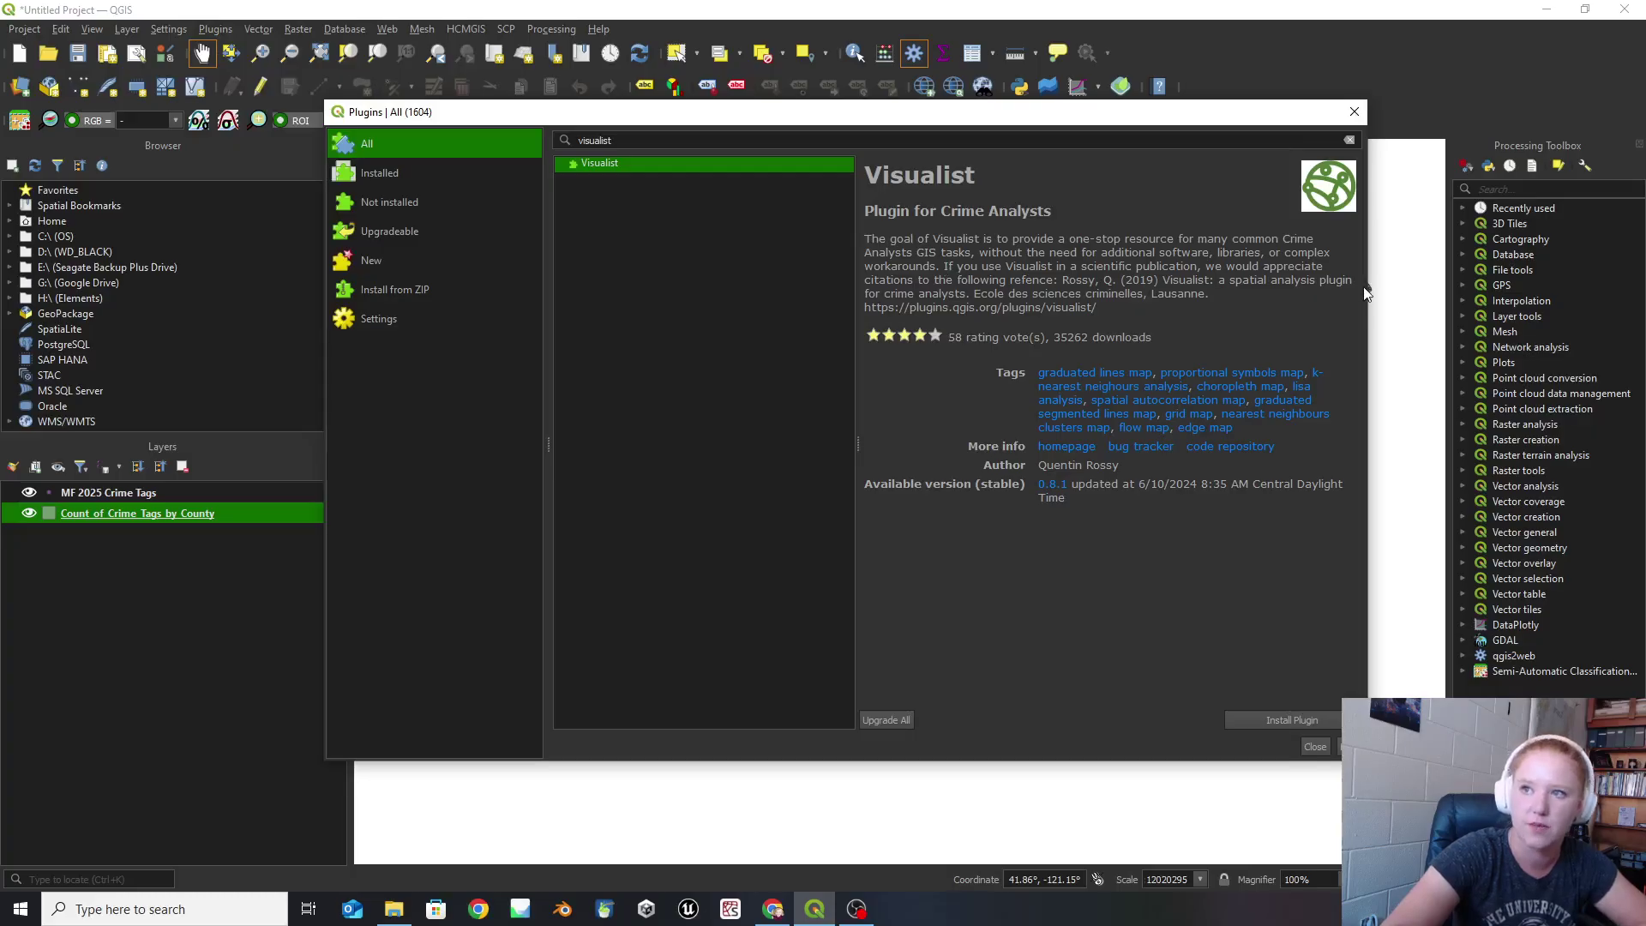
# Install the Visualist plugin and check the list of installed plugins with its search filter cleared.
pyautogui.moveTo(1060, 280); pyautogui.dragTo(1334, 283)
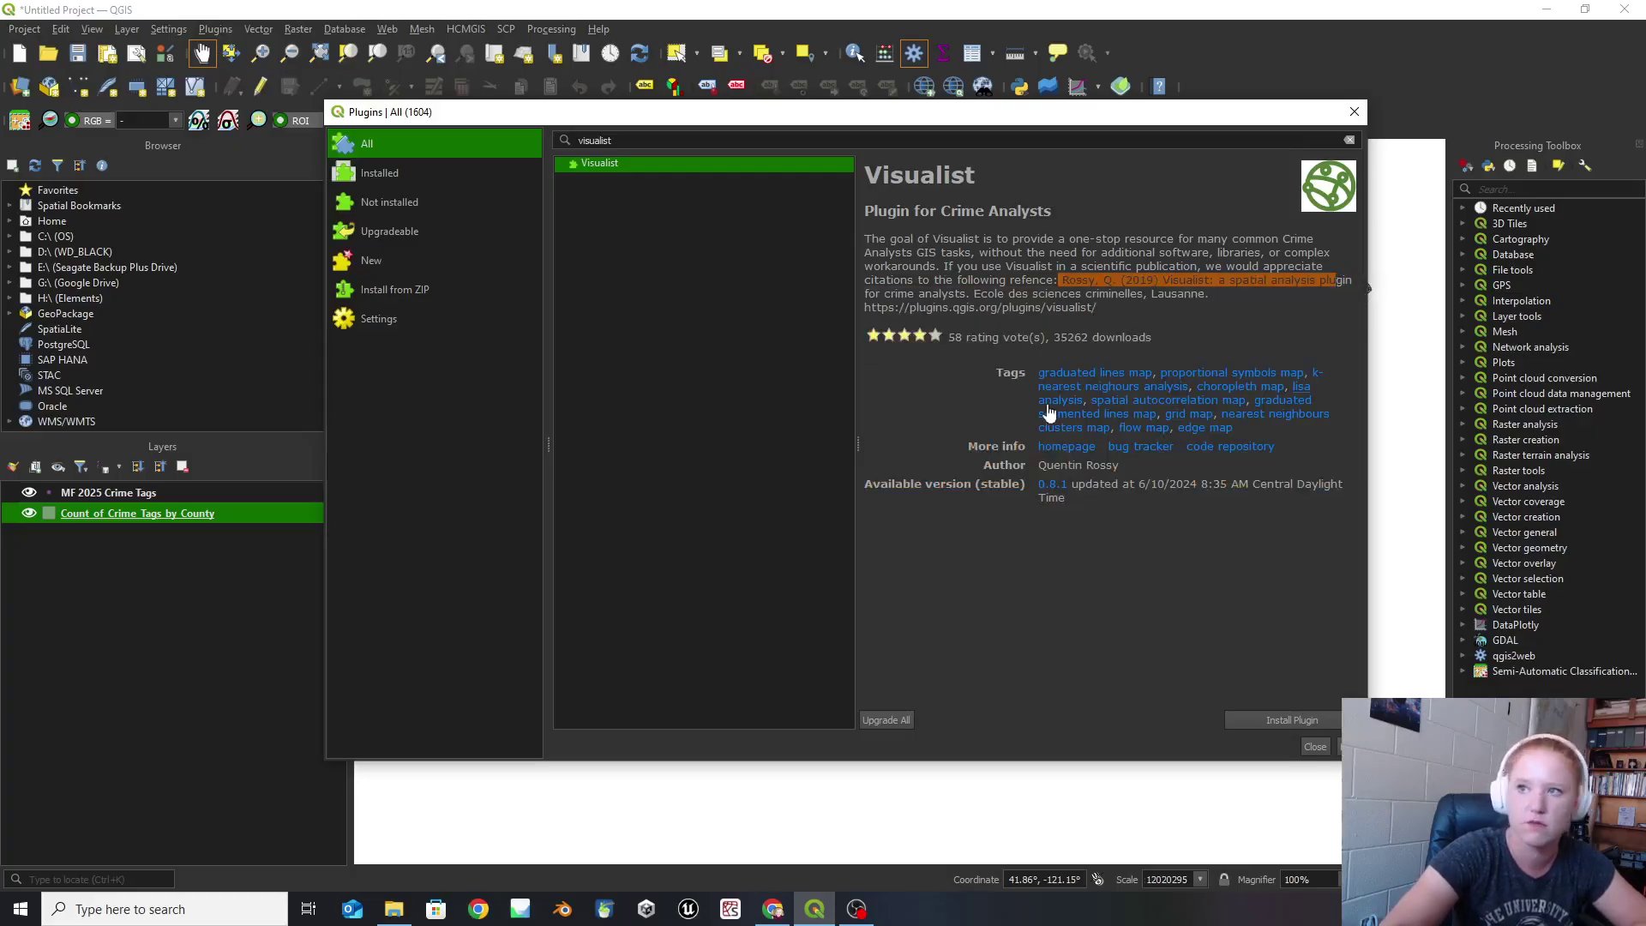
pyautogui.click(852, 281)
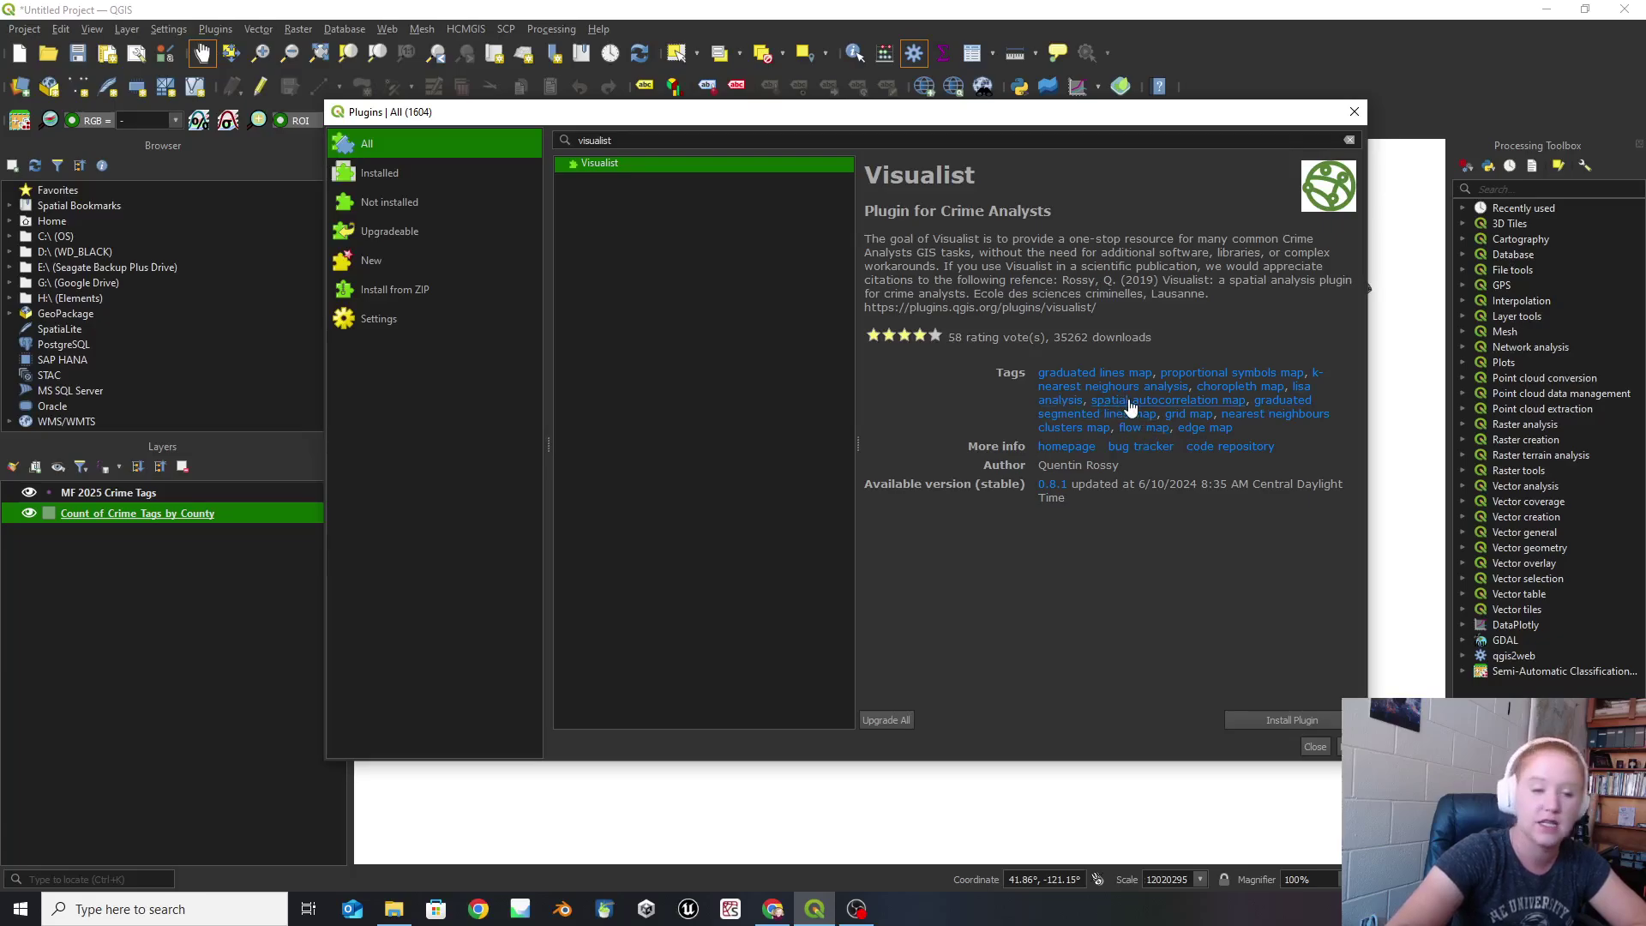
pyautogui.click(1283, 713)
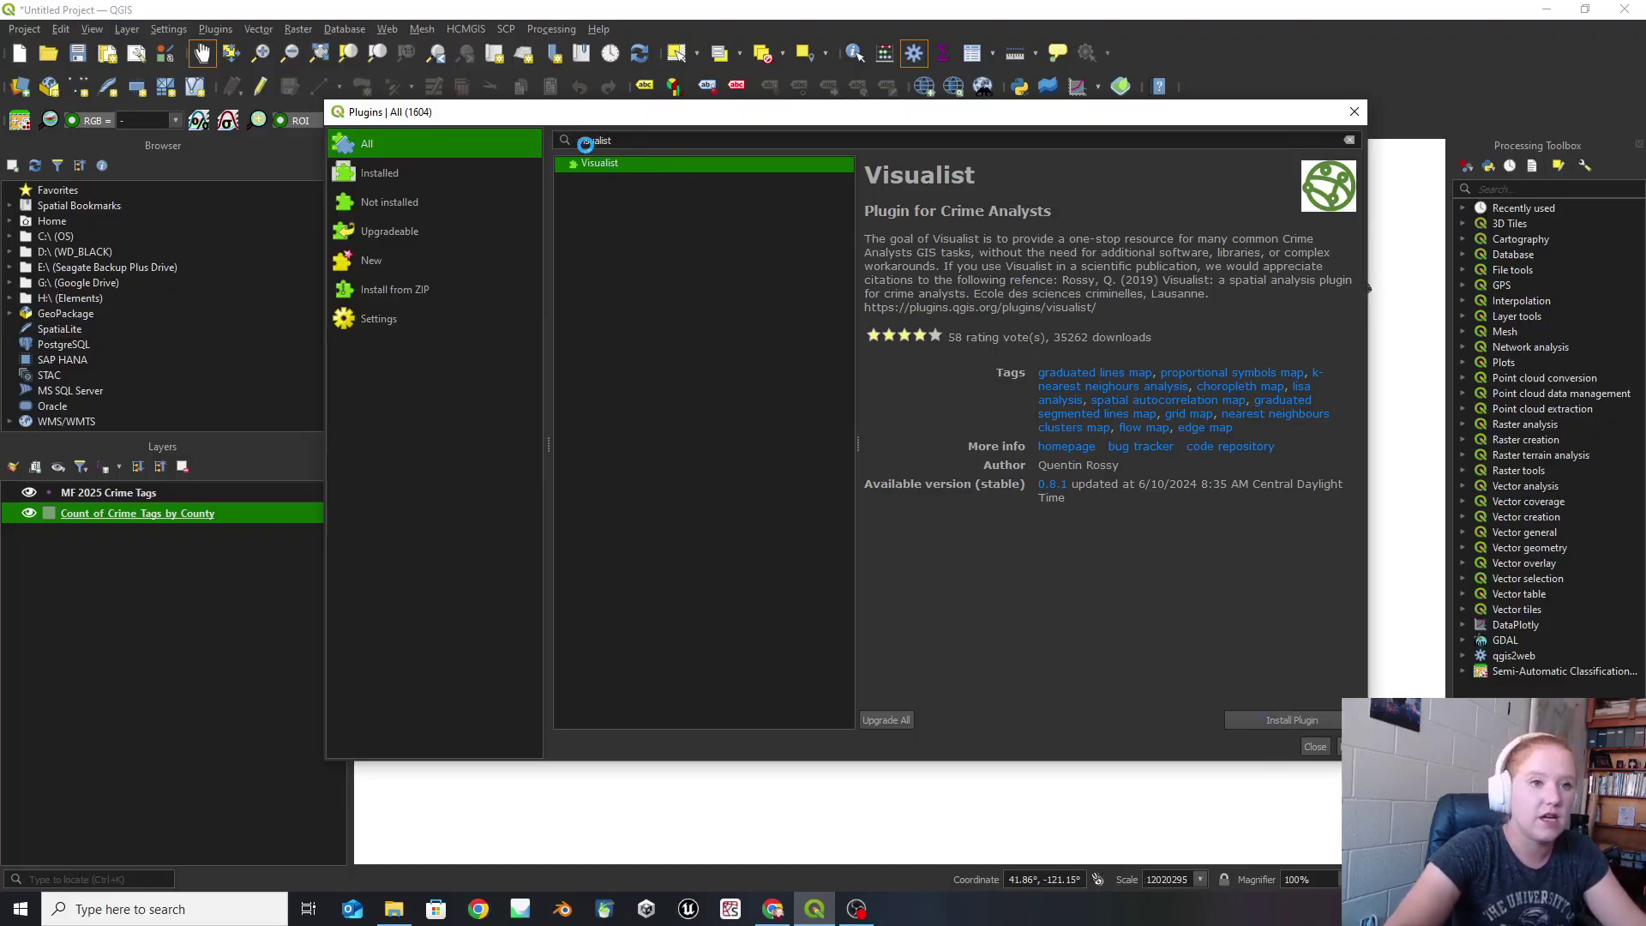
pyautogui.click(379, 172)
pyautogui.click(1349, 171)
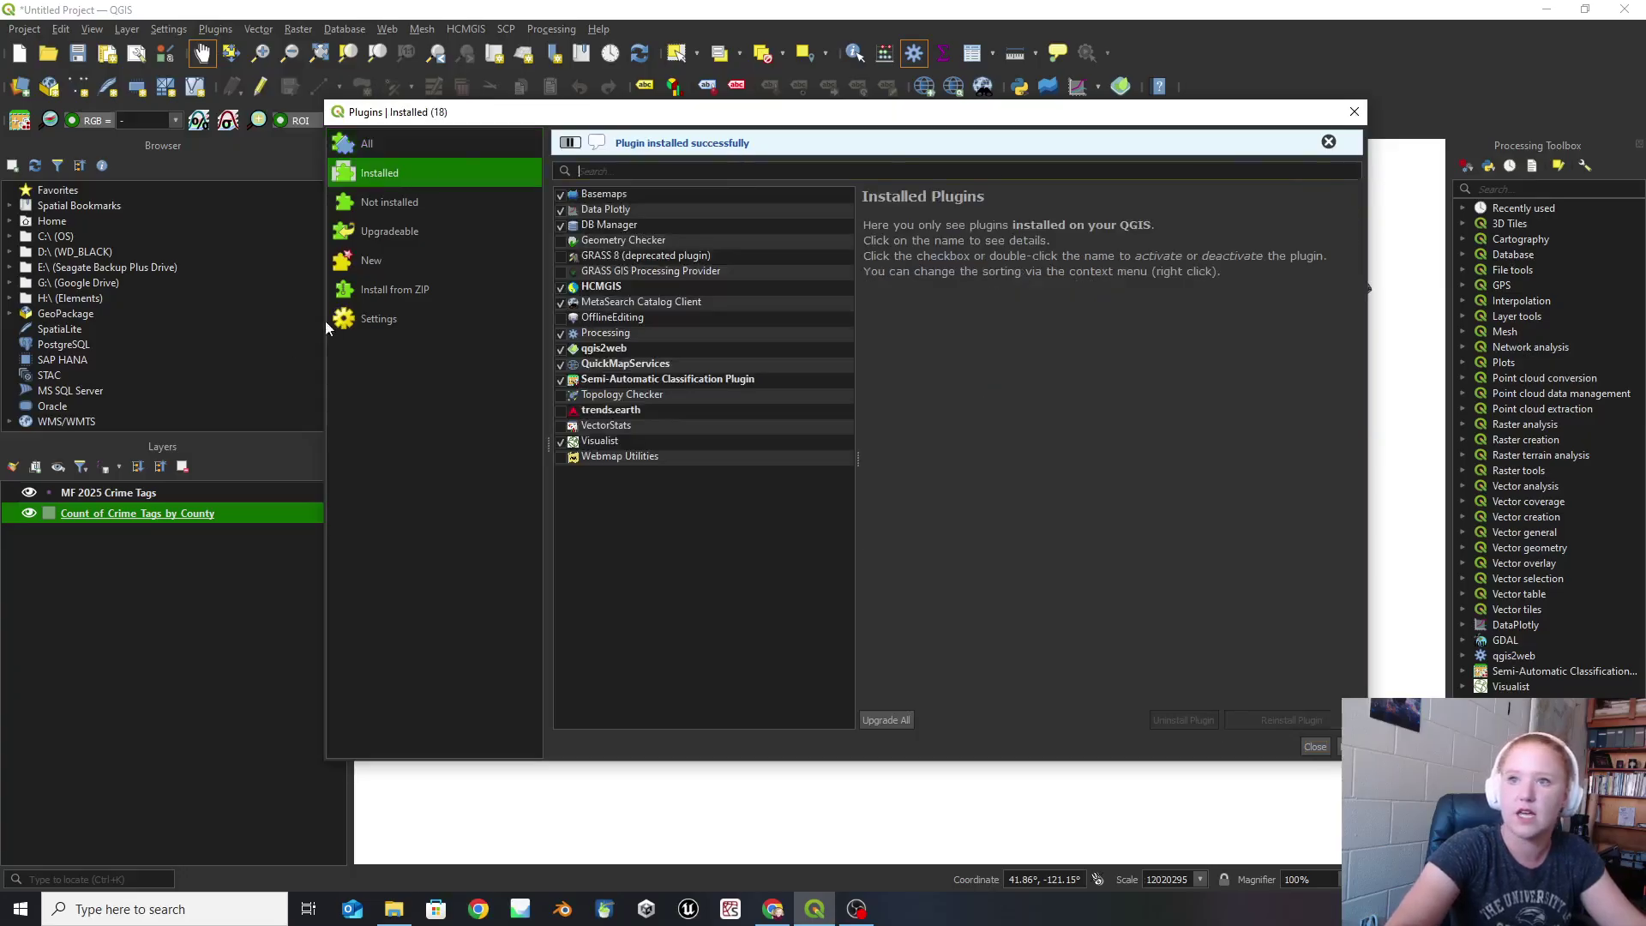
# Browse the complete list of available plugins and return to its beginning.
pyautogui.click(377, 144)
pyautogui.scroll(-20, 677, 430)
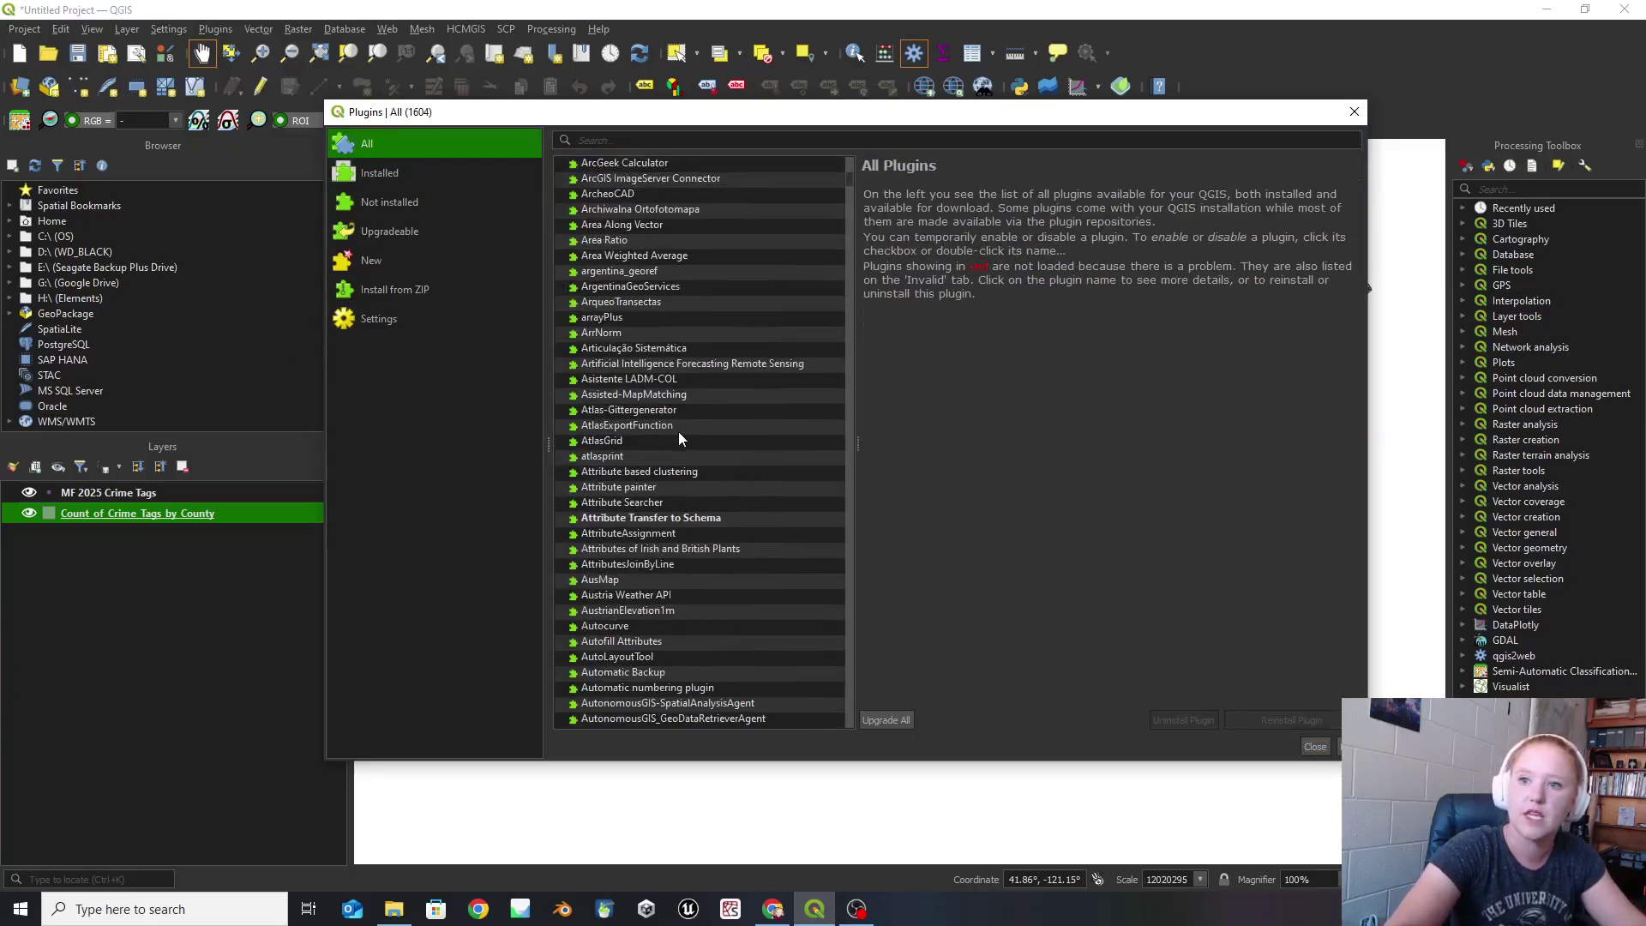
pyautogui.scroll(-20, 679, 438)
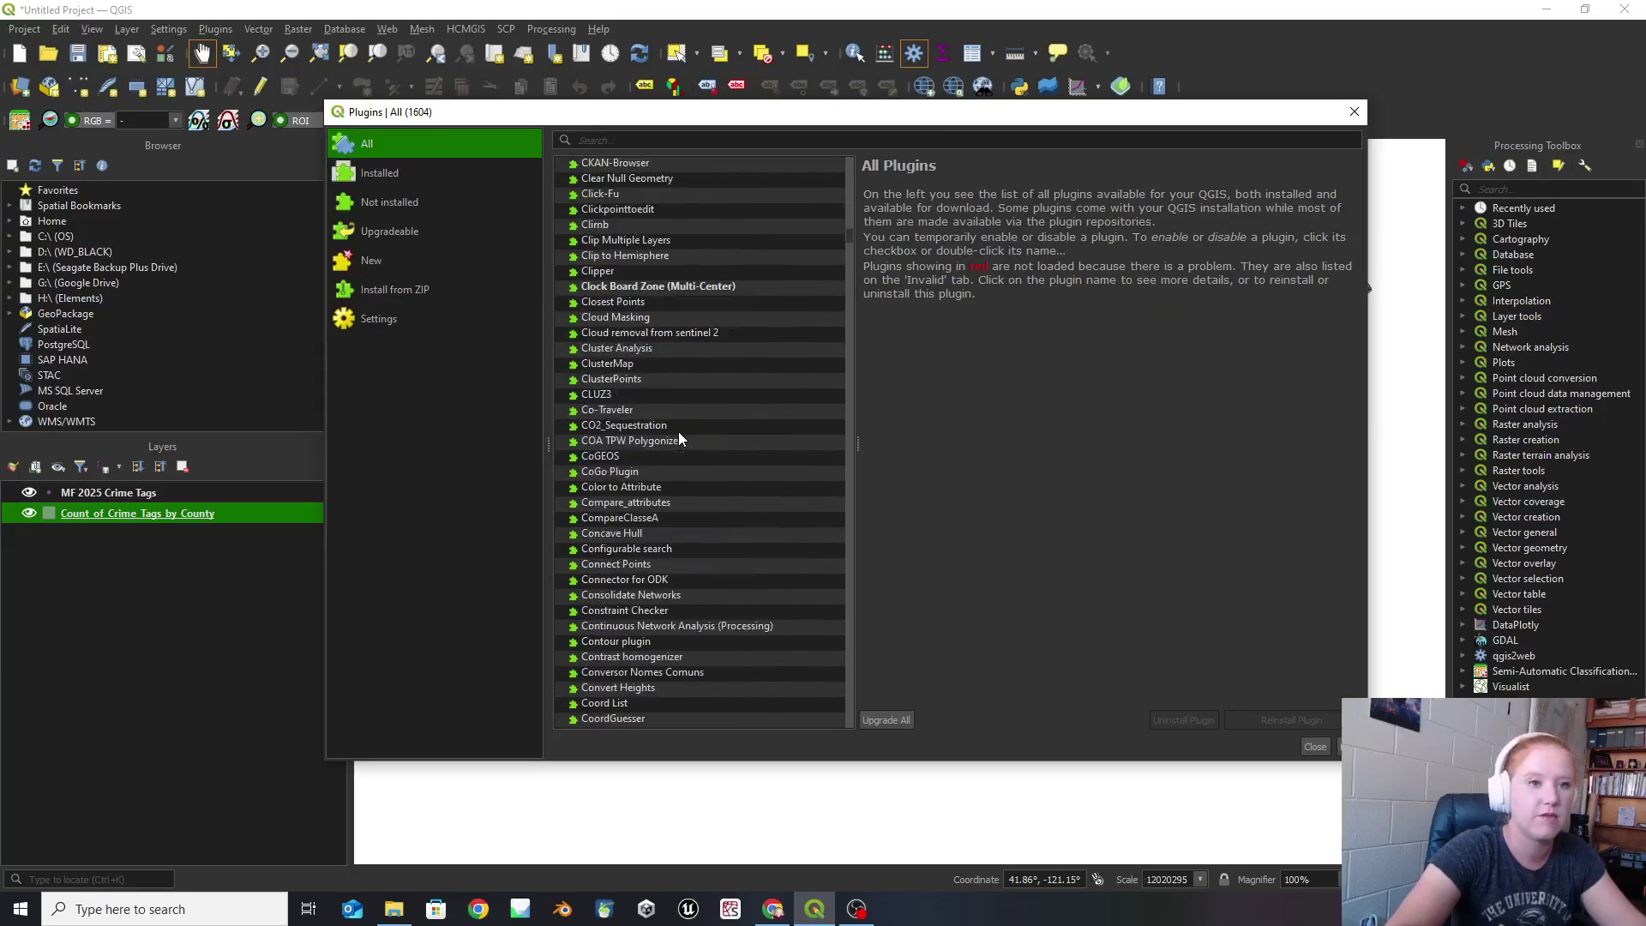
pyautogui.scroll(-20, 679, 438)
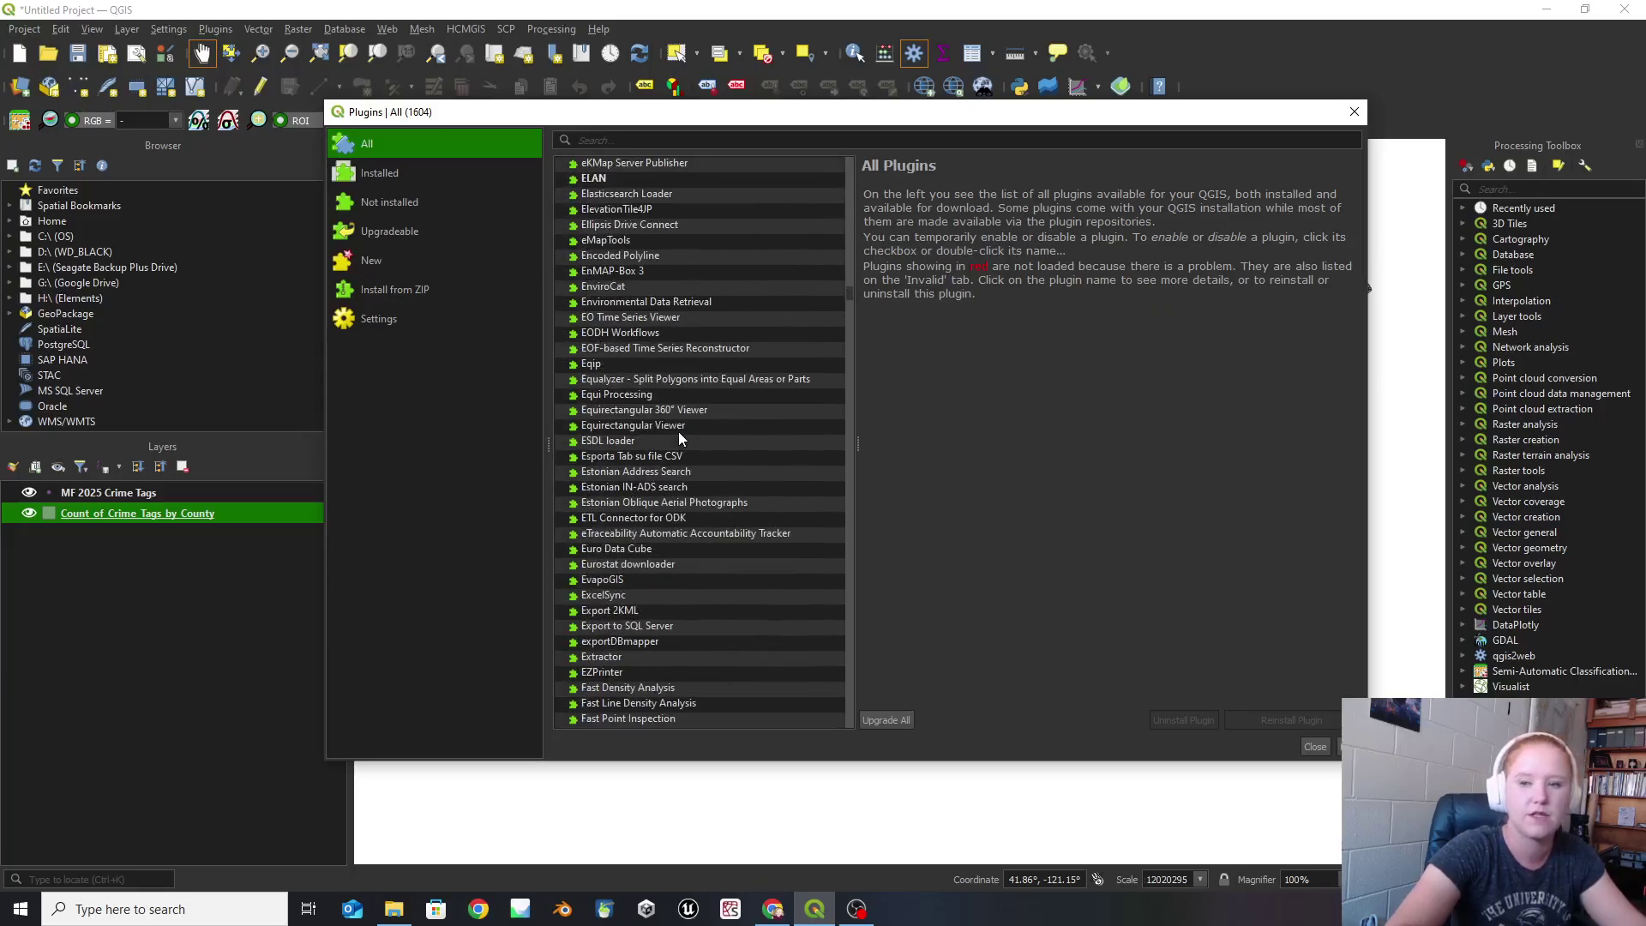
pyautogui.scroll(-20, 677, 439)
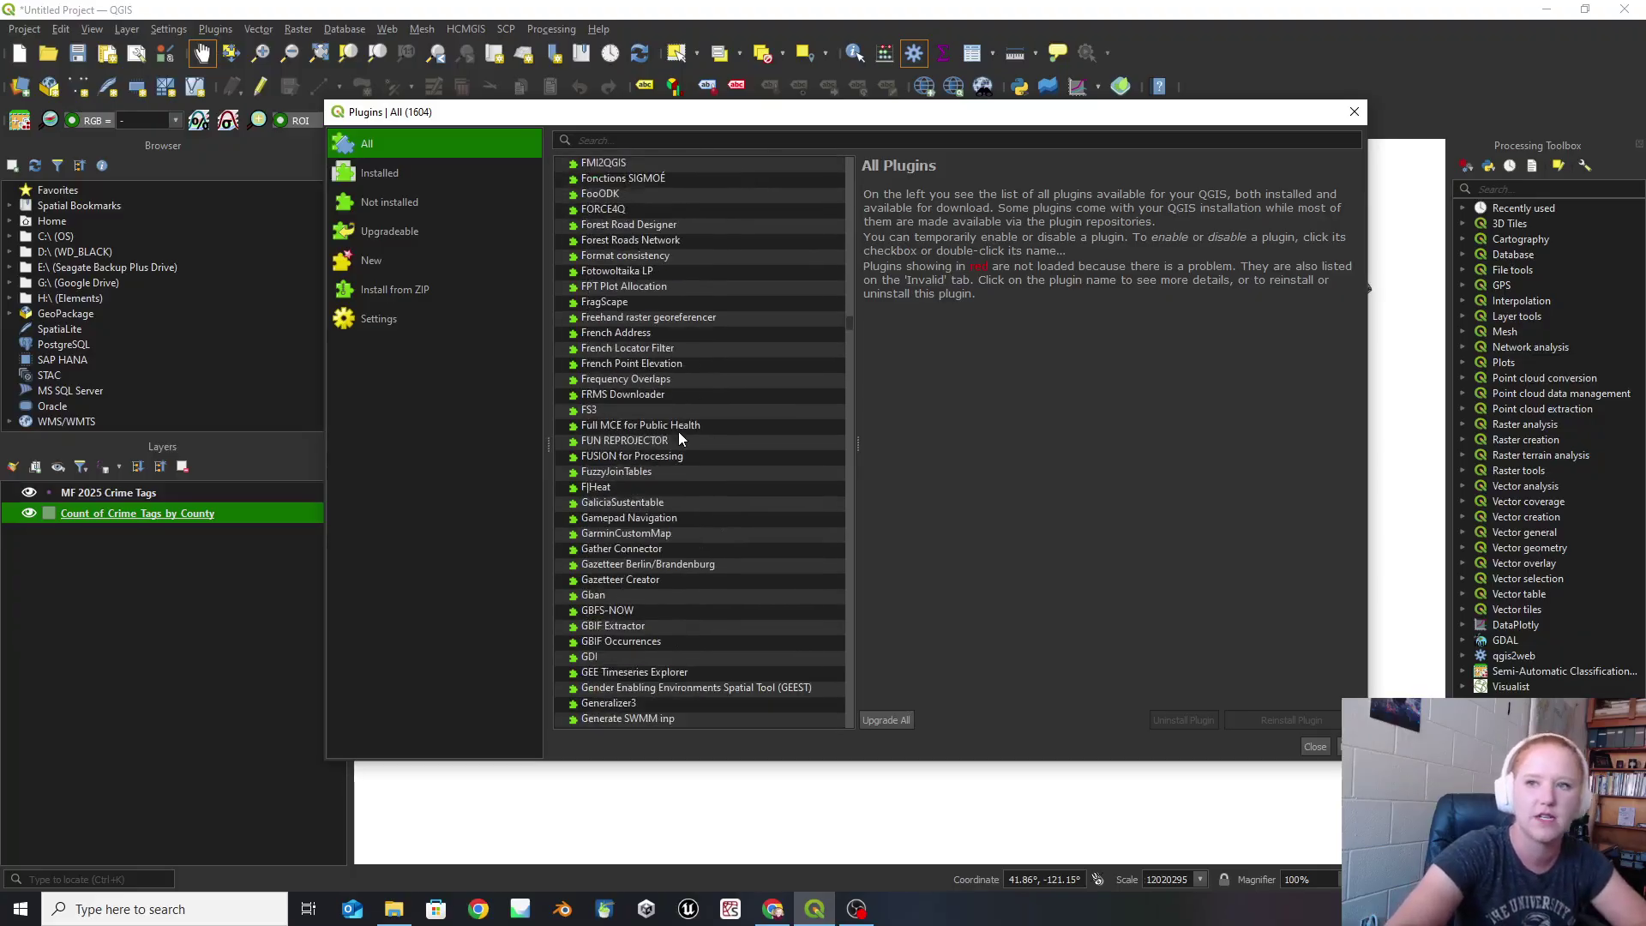
pyautogui.scroll(-20, 677, 439)
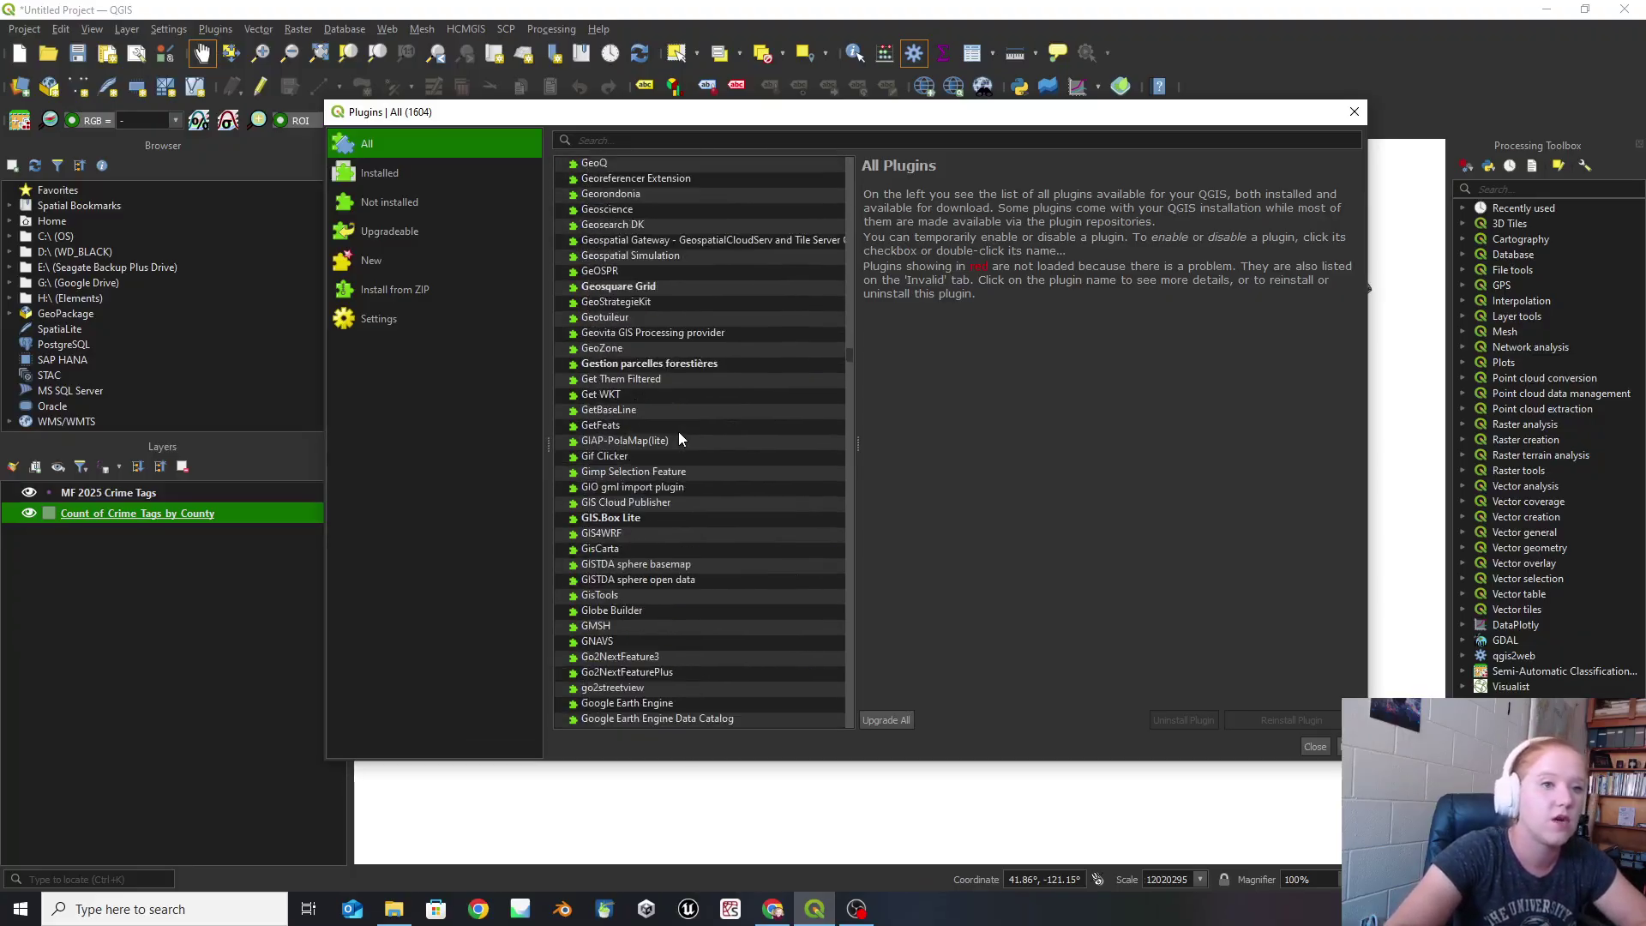
pyautogui.scroll(-20, 679, 438)
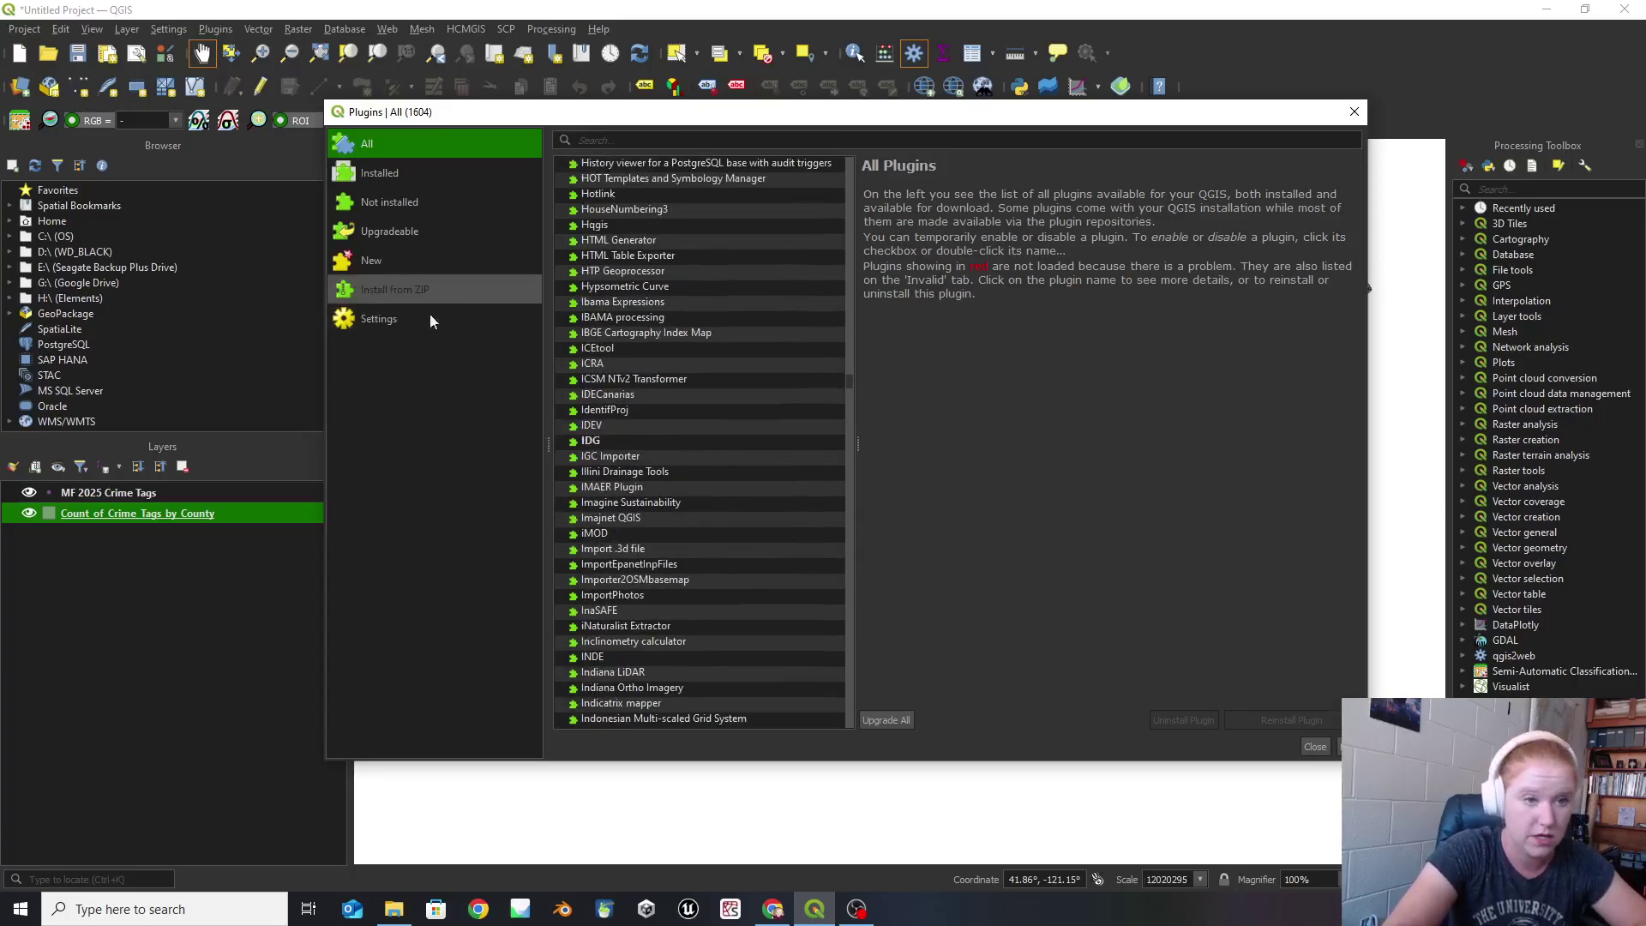
pyautogui.scroll(4, 820, 449)
pyautogui.moveTo(848, 377); pyautogui.dragTo(840, 140)
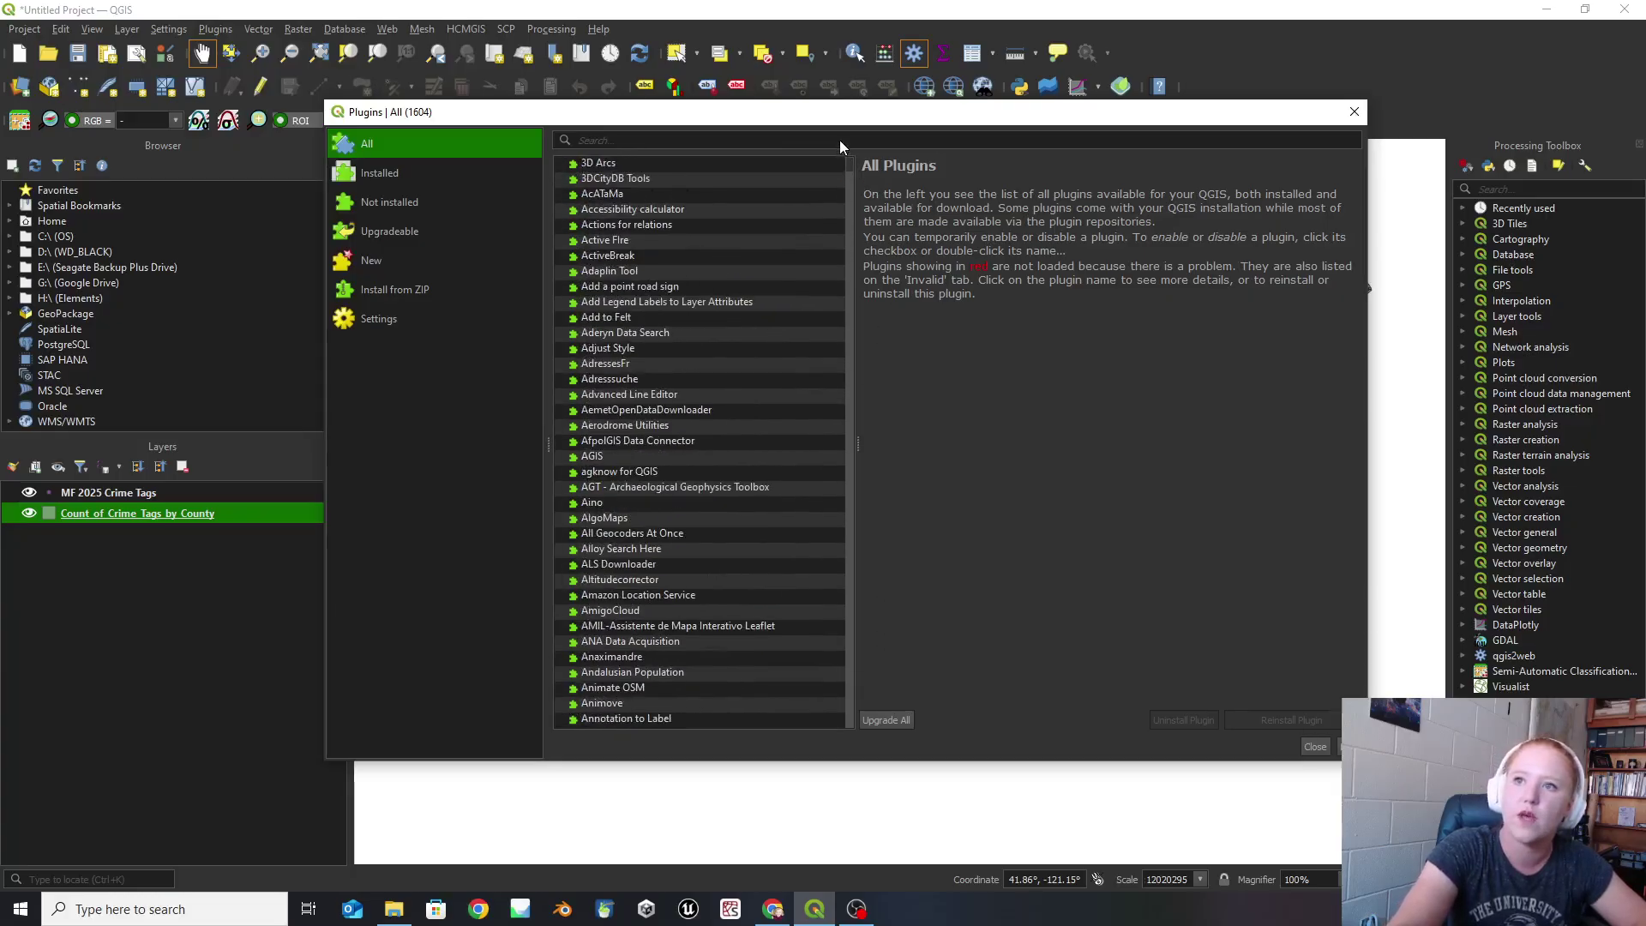
# Examine the descriptions of the 3D Arcs, Actions for relations, Aderyn Data Search and AGT - Archaeological Geophysics Toolbox plugins.
pyautogui.click(589, 165)
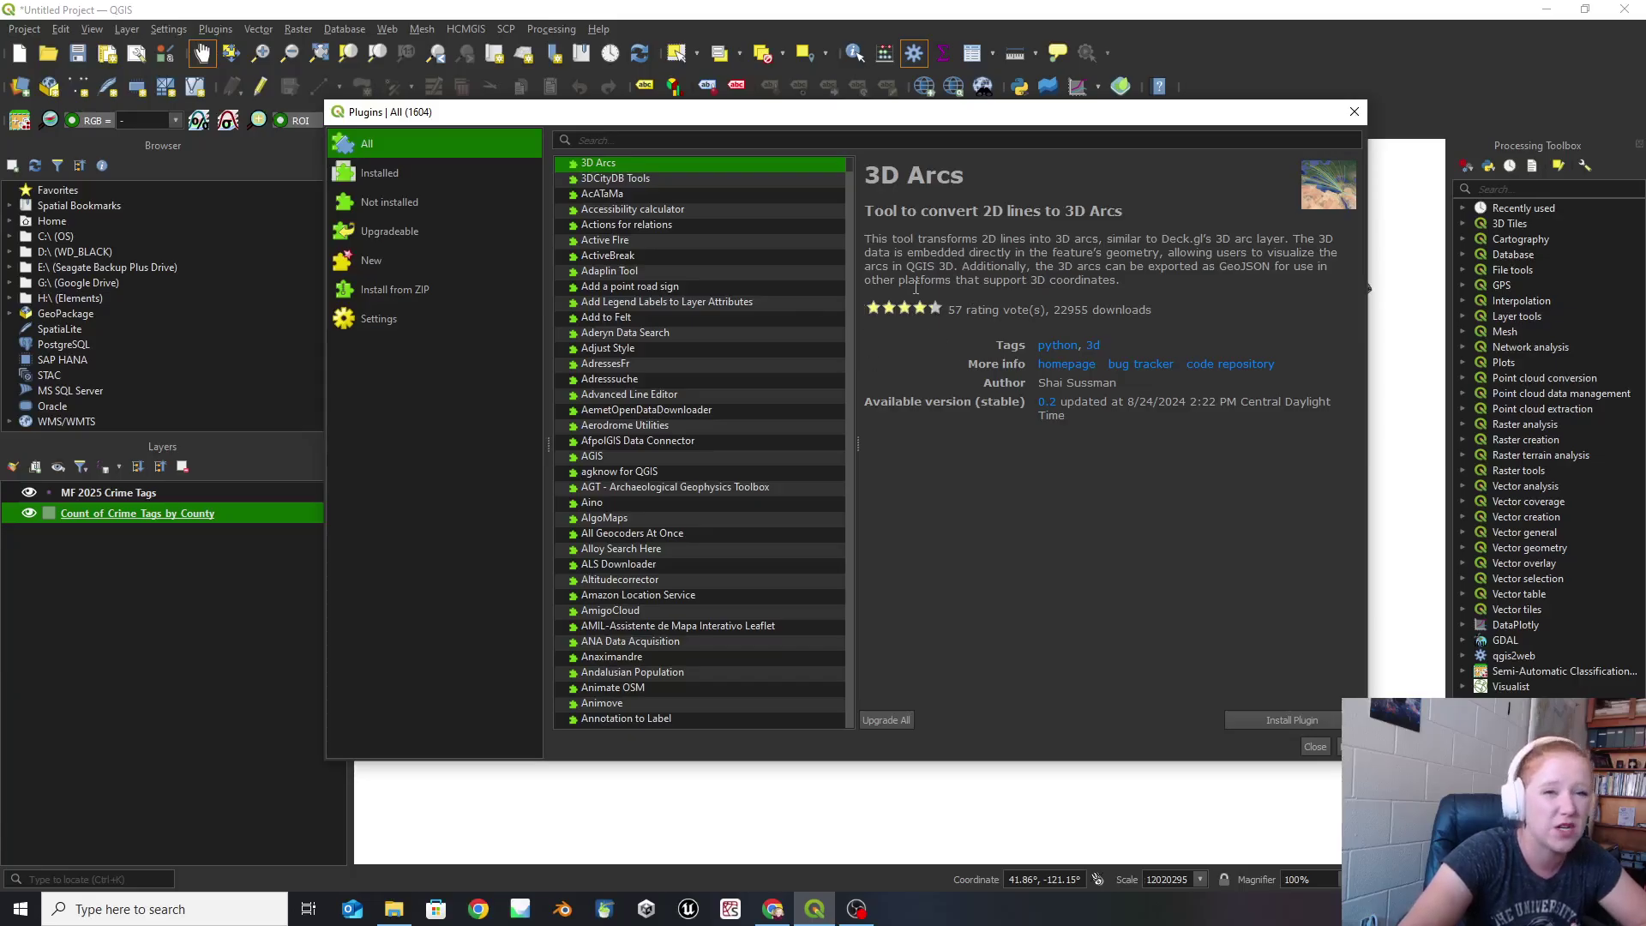
pyautogui.click(609, 225)
pyautogui.click(608, 334)
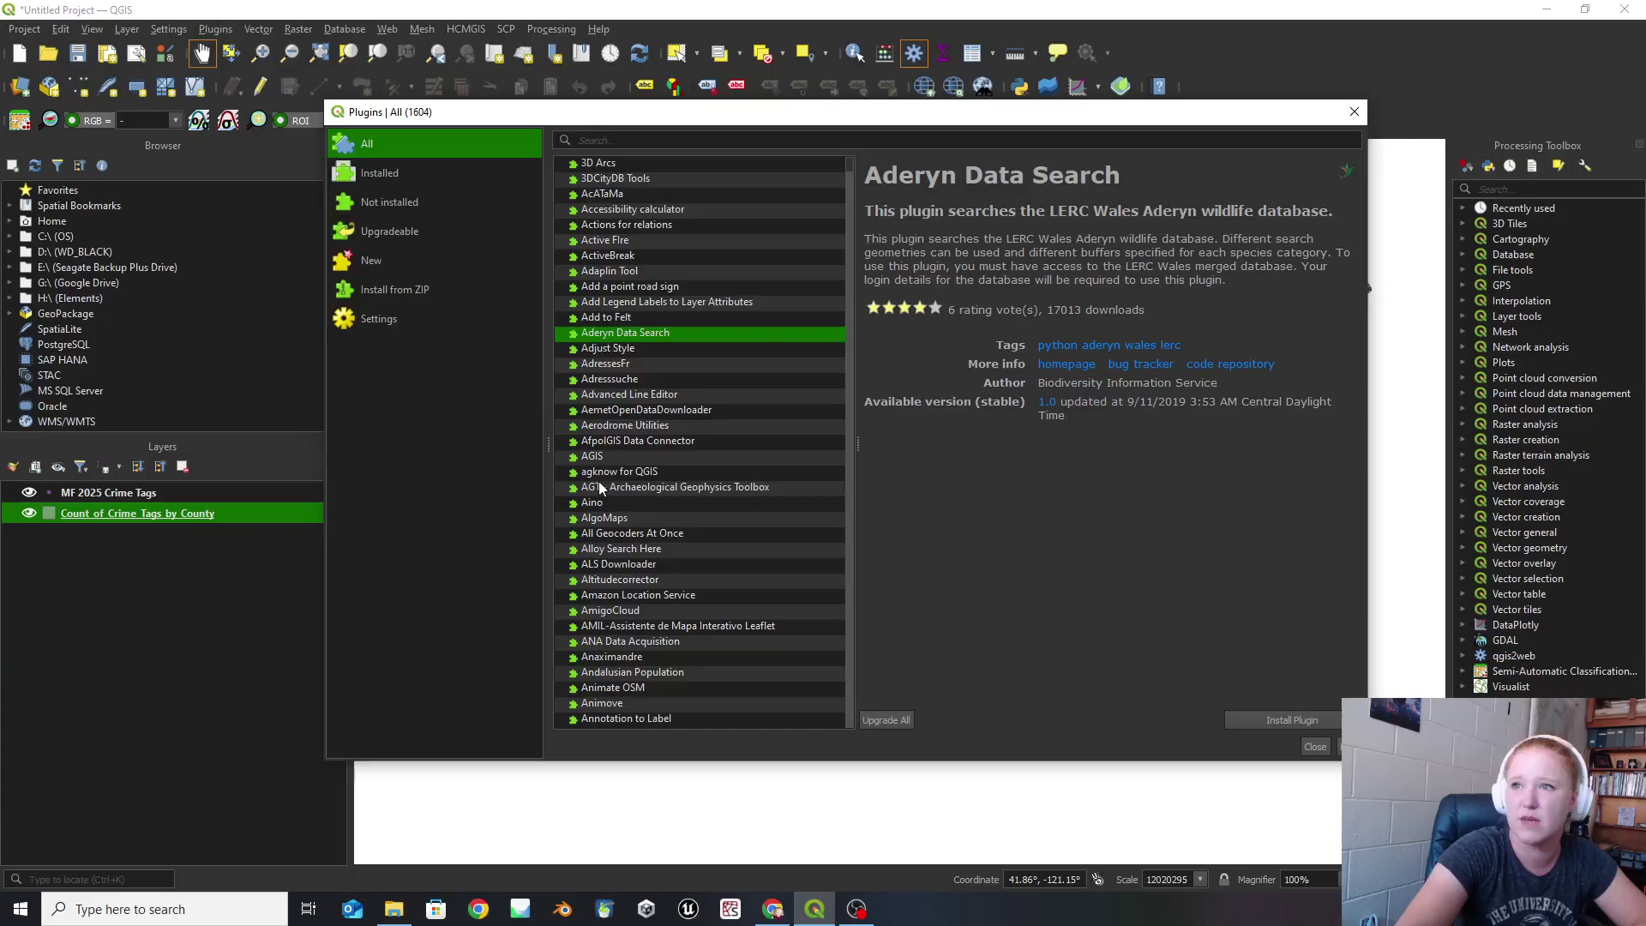
pyautogui.click(605, 487)
pyautogui.scroll(-7, 1036, 444)
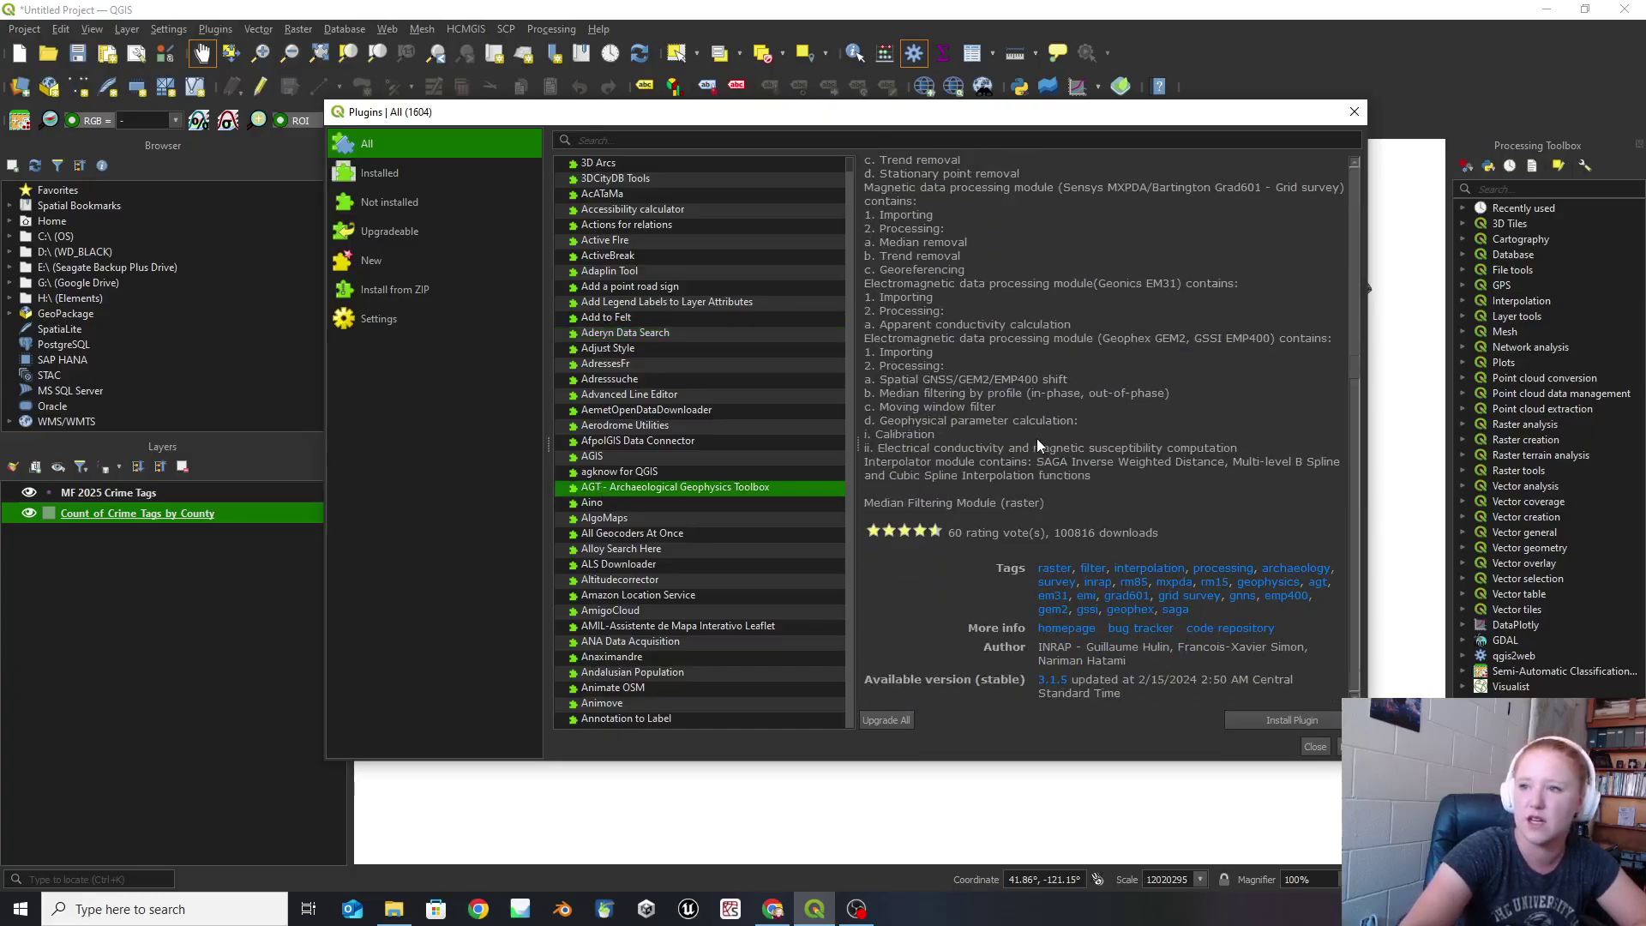
pyautogui.scroll(8, 862, 547)
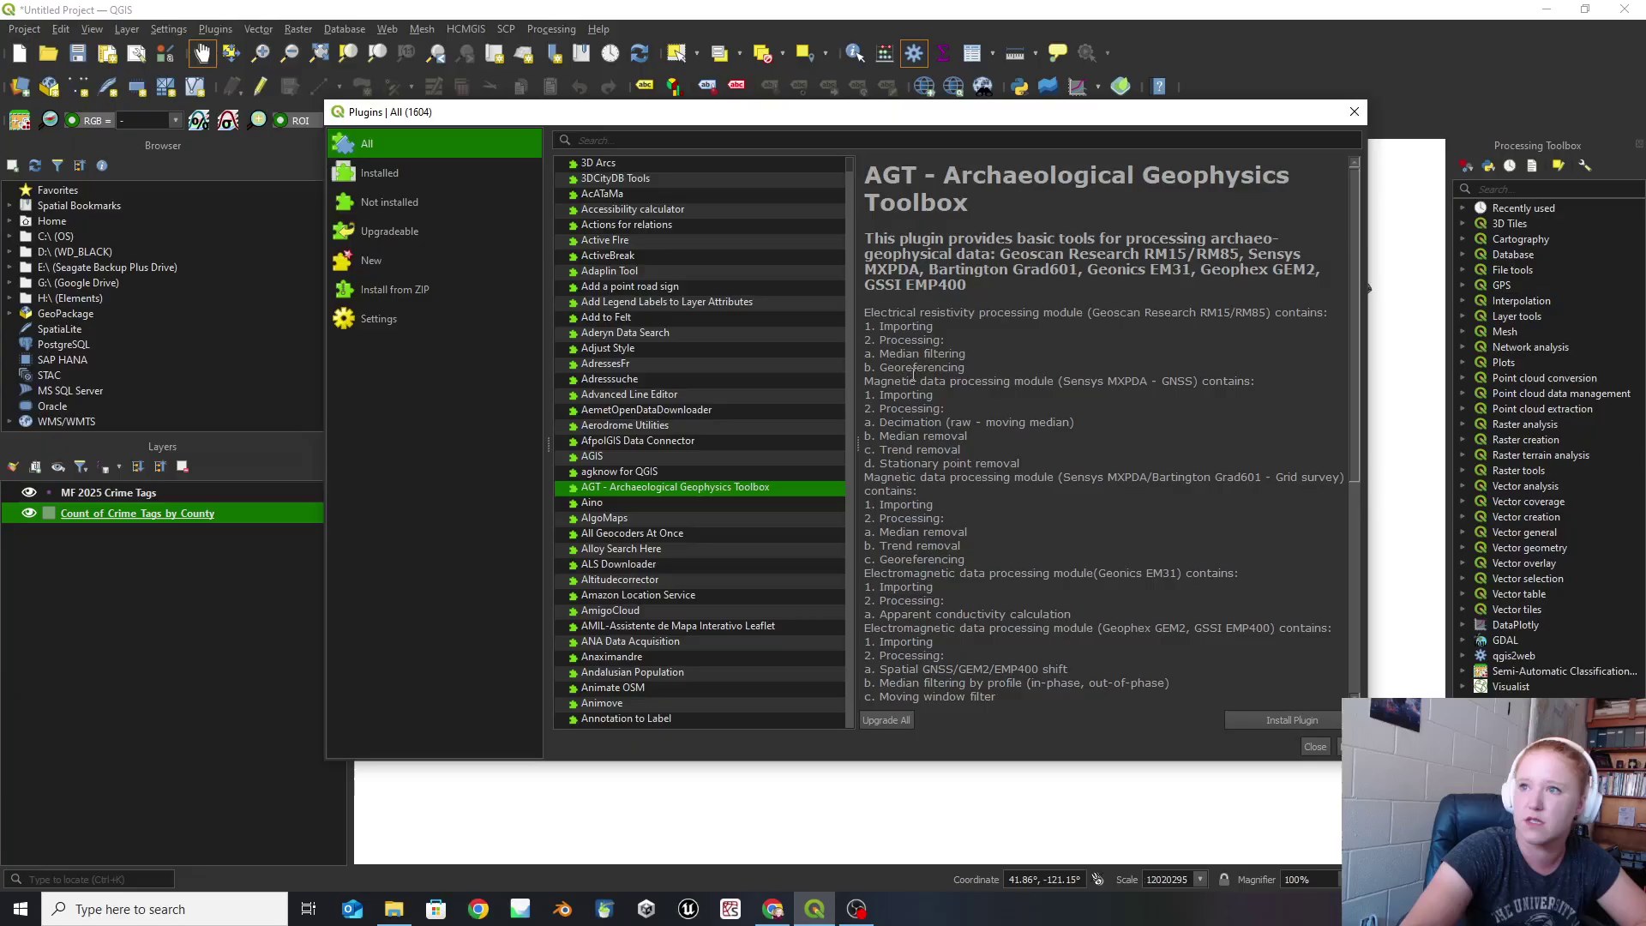
pyautogui.moveTo(950, 176); pyautogui.dragTo(1290, 177)
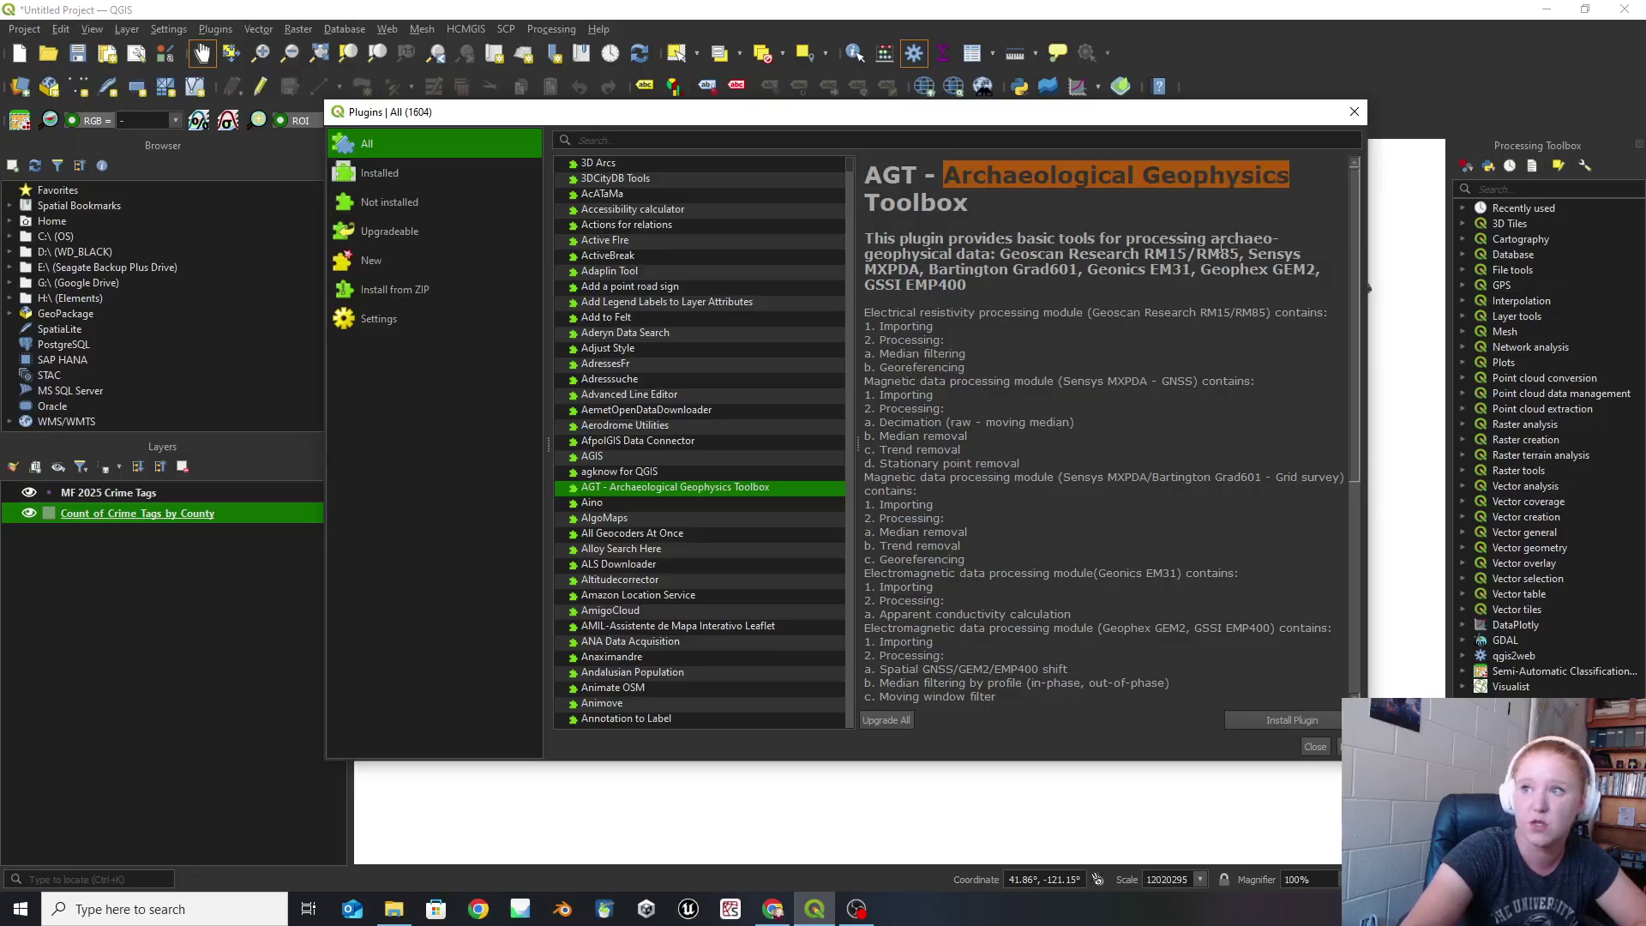
pyautogui.scroll(-6, 978, 532)
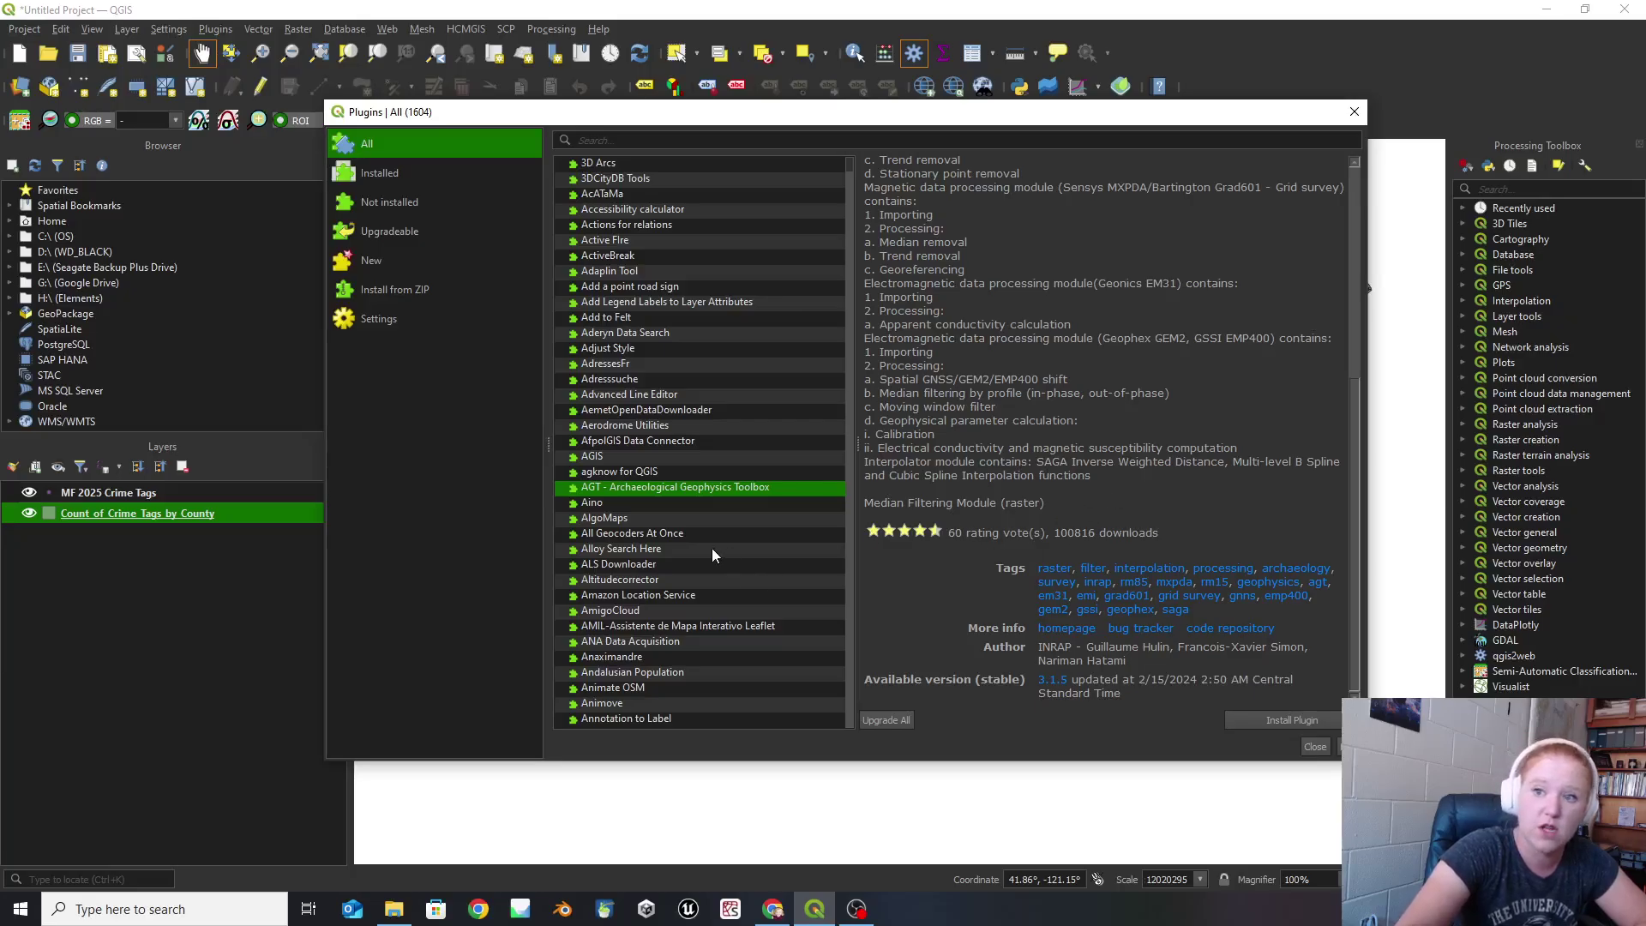
# Examine the descriptions of the Attribute painter, AttributesJoinByLine, Automatic Backup and AWD plugins.
pyautogui.scroll(-12, 651, 588)
pyautogui.click(651, 585)
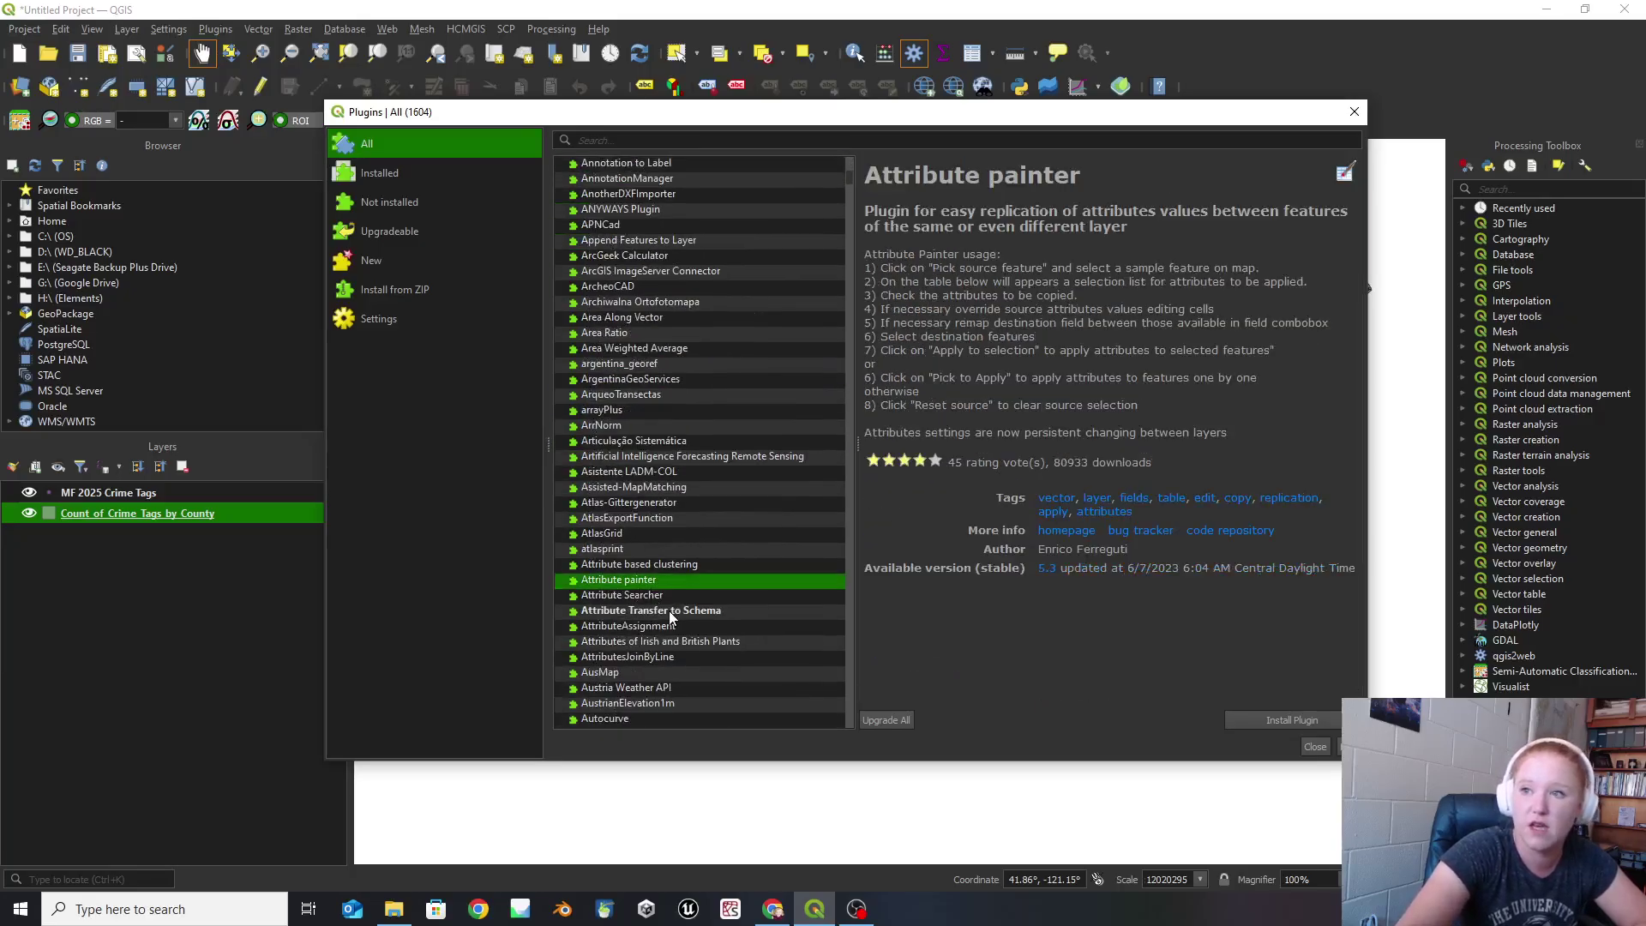
pyautogui.click(634, 657)
pyautogui.scroll(-2, 643, 712)
pyautogui.click(627, 672)
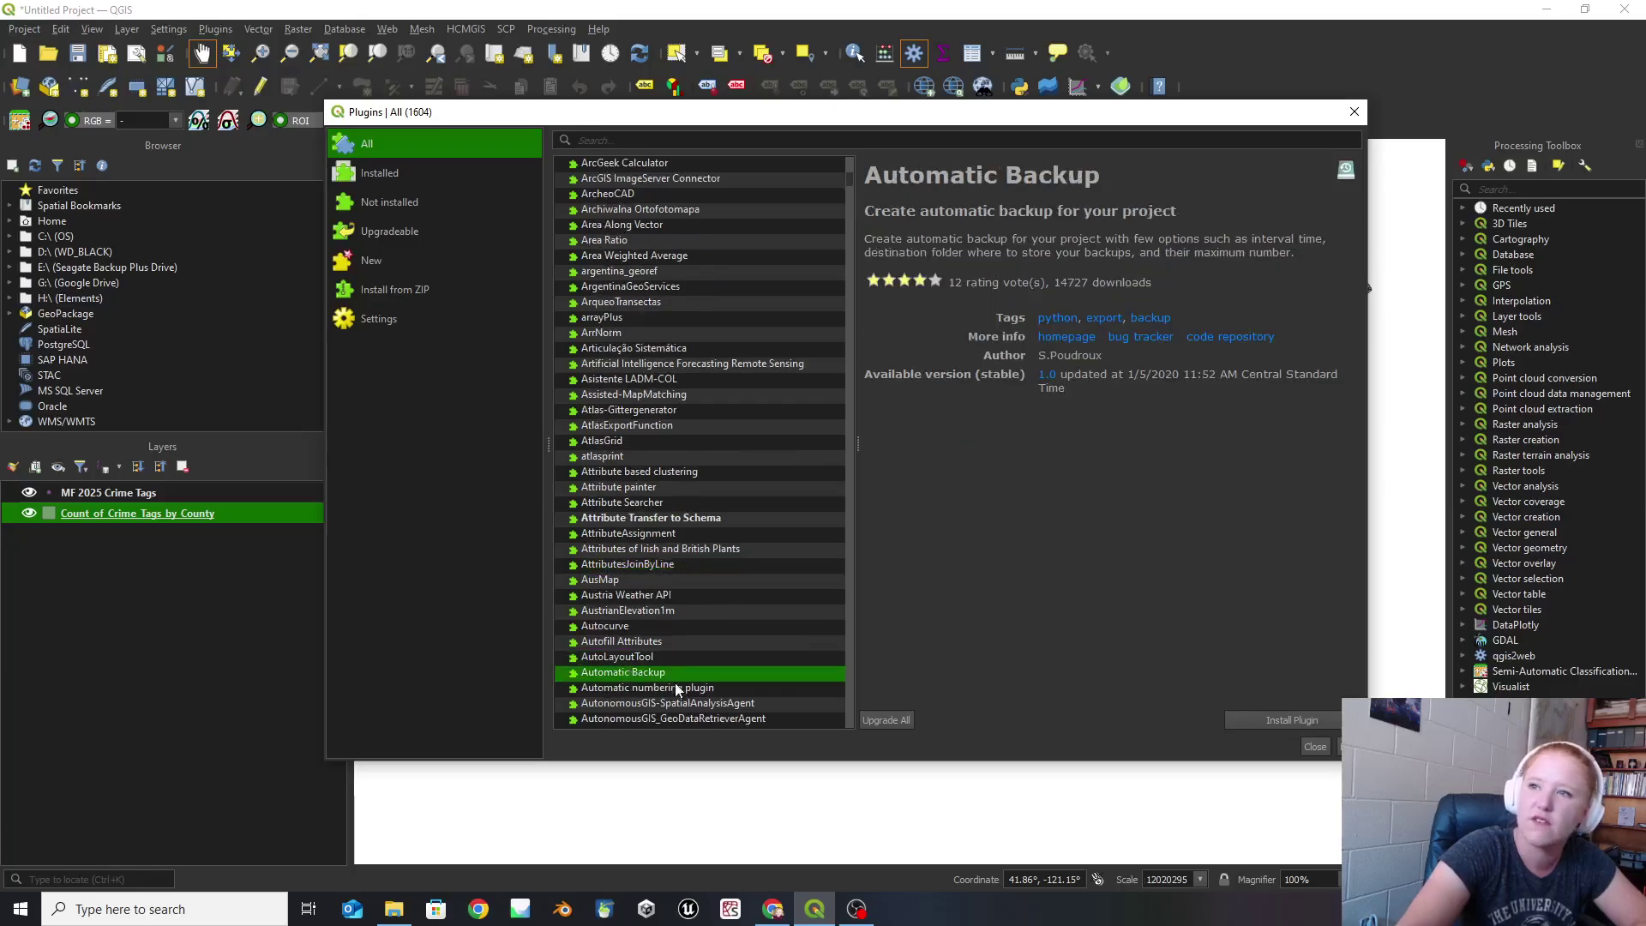
pyautogui.scroll(-4, 665, 669)
pyautogui.click(619, 643)
# Examine the descriptions of the Canadian Web Services, CanFlood and CARTO plugins and close the plugin manager.
pyautogui.scroll(-5, 627, 672)
pyautogui.scroll(-8, 629, 672)
pyautogui.scroll(-8, 609, 607)
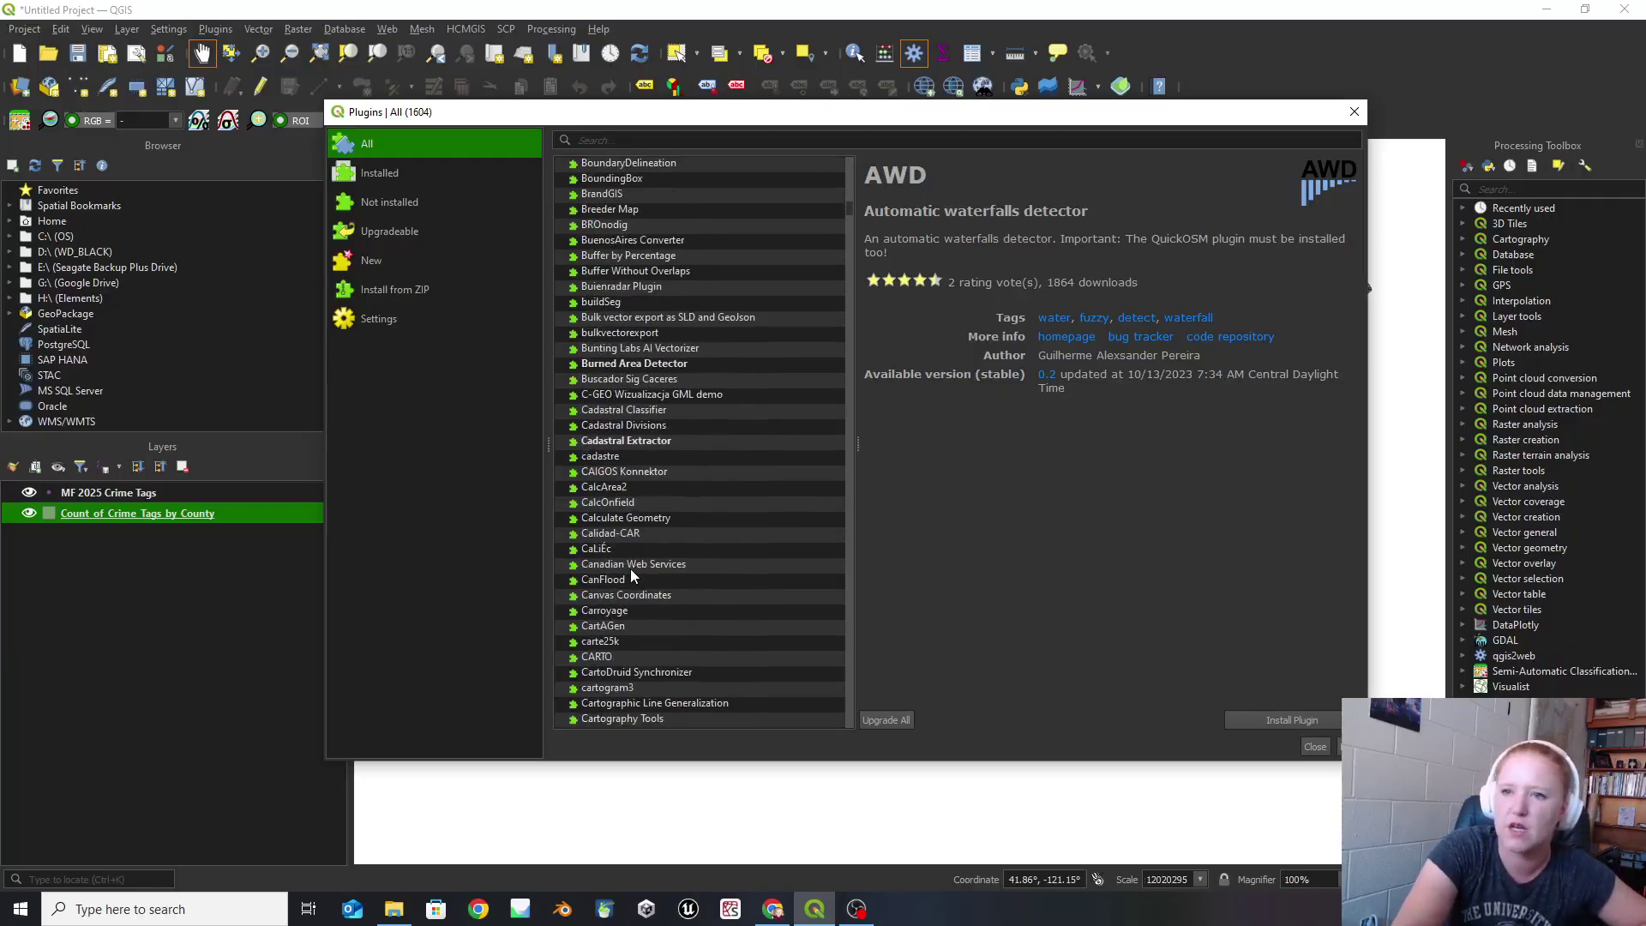
pyautogui.click(609, 566)
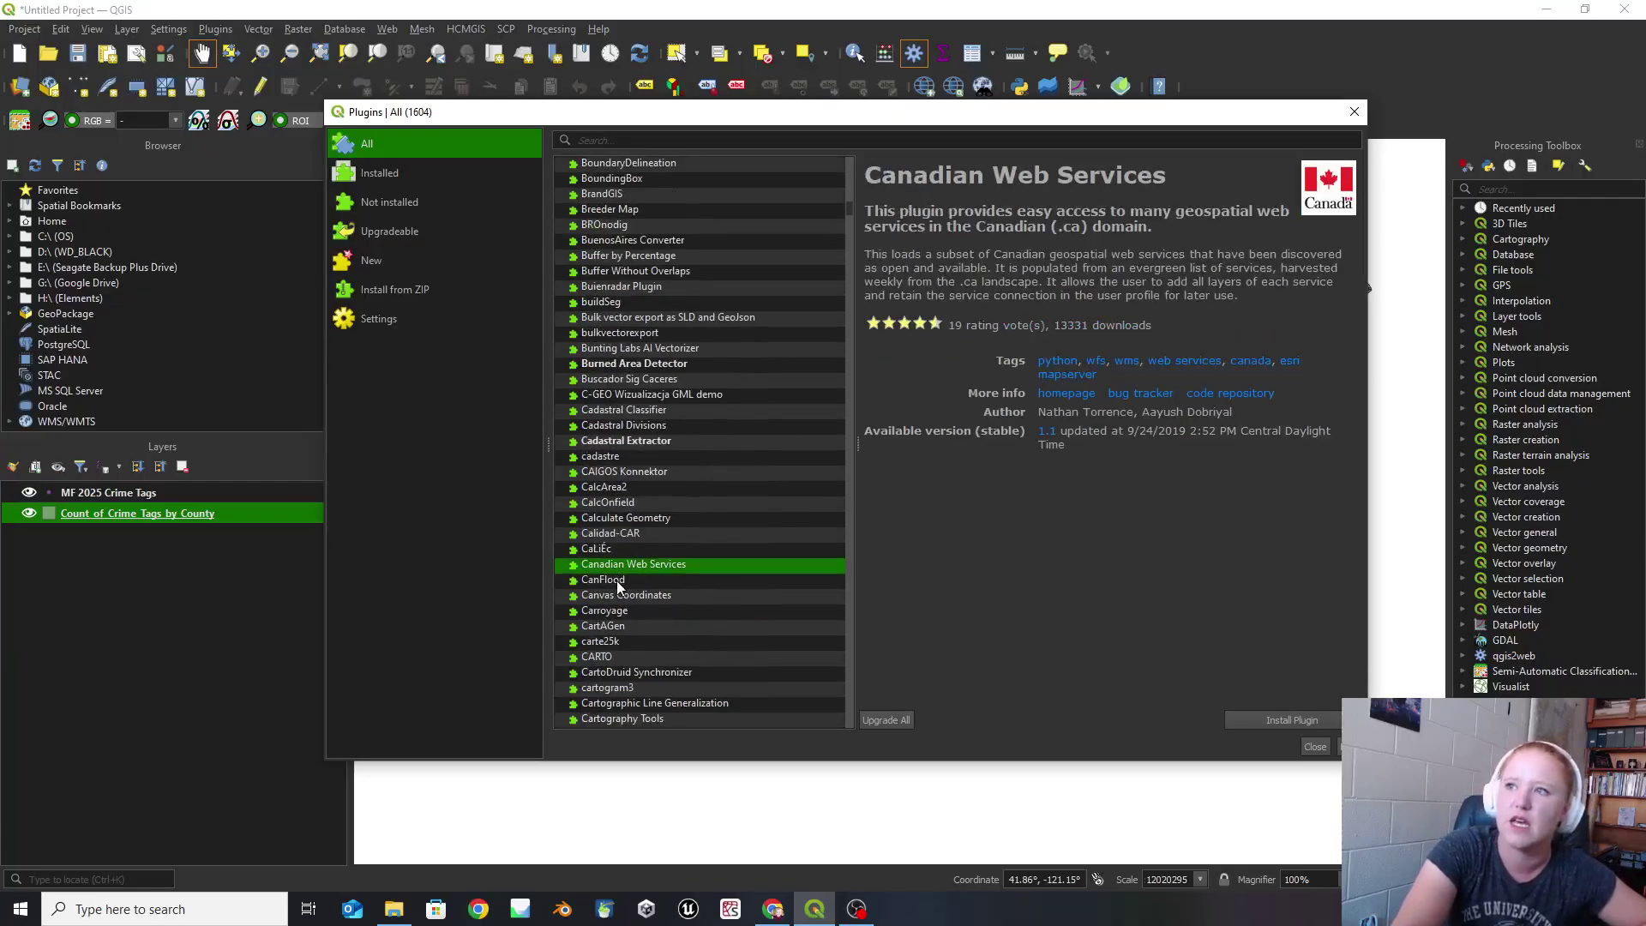
pyautogui.click(618, 582)
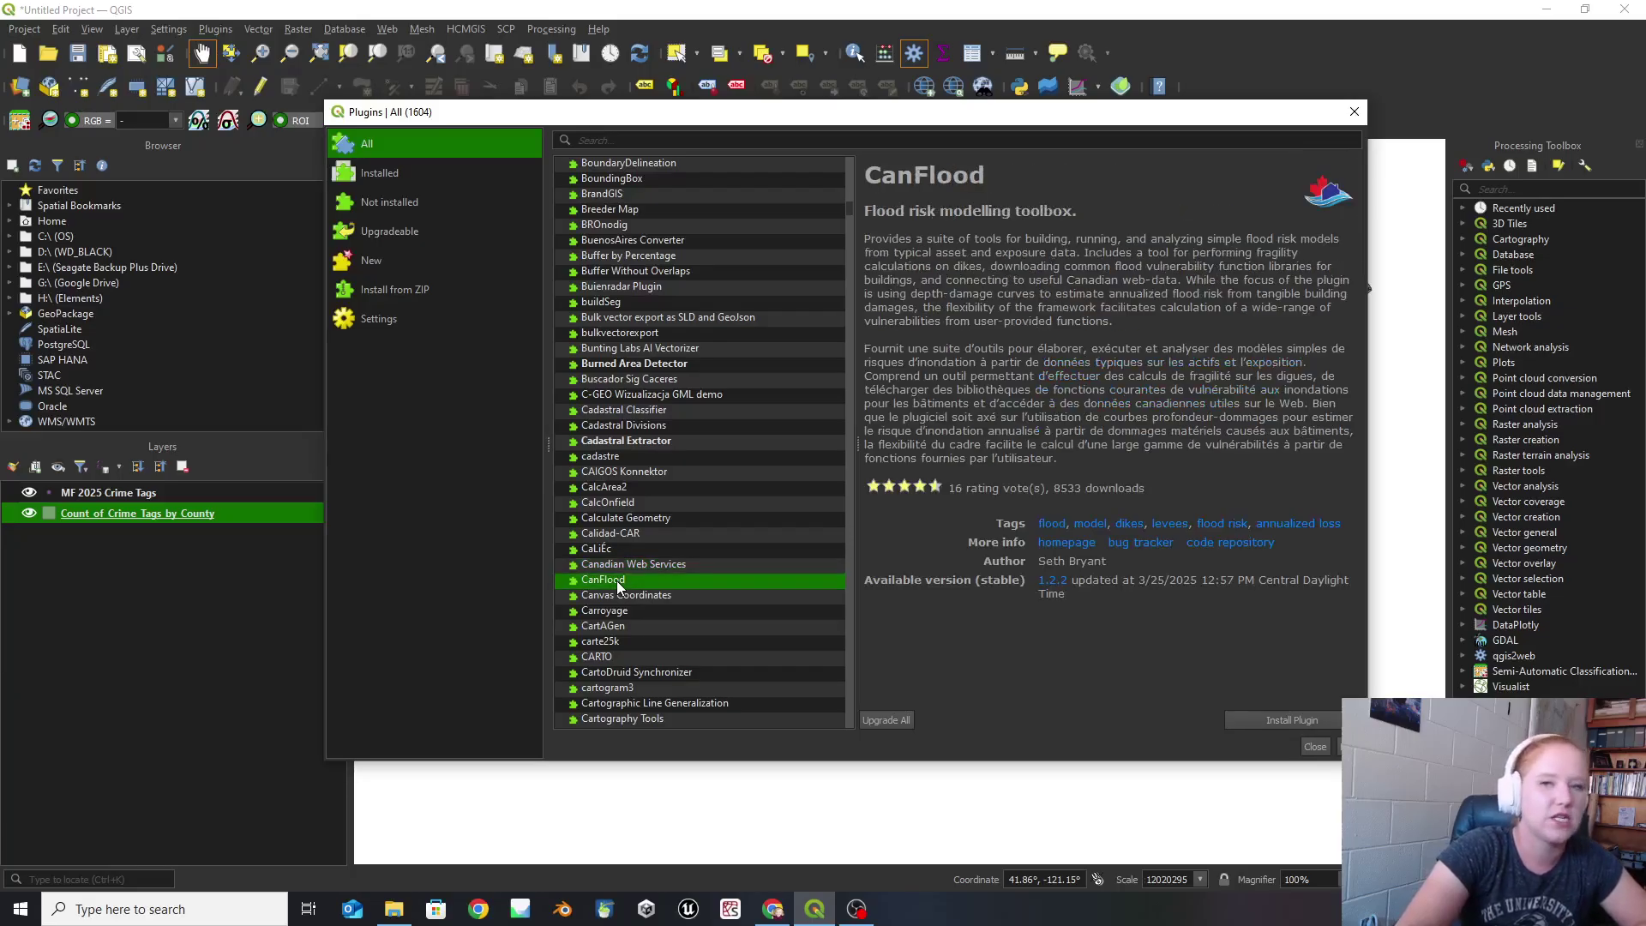
pyautogui.click(611, 658)
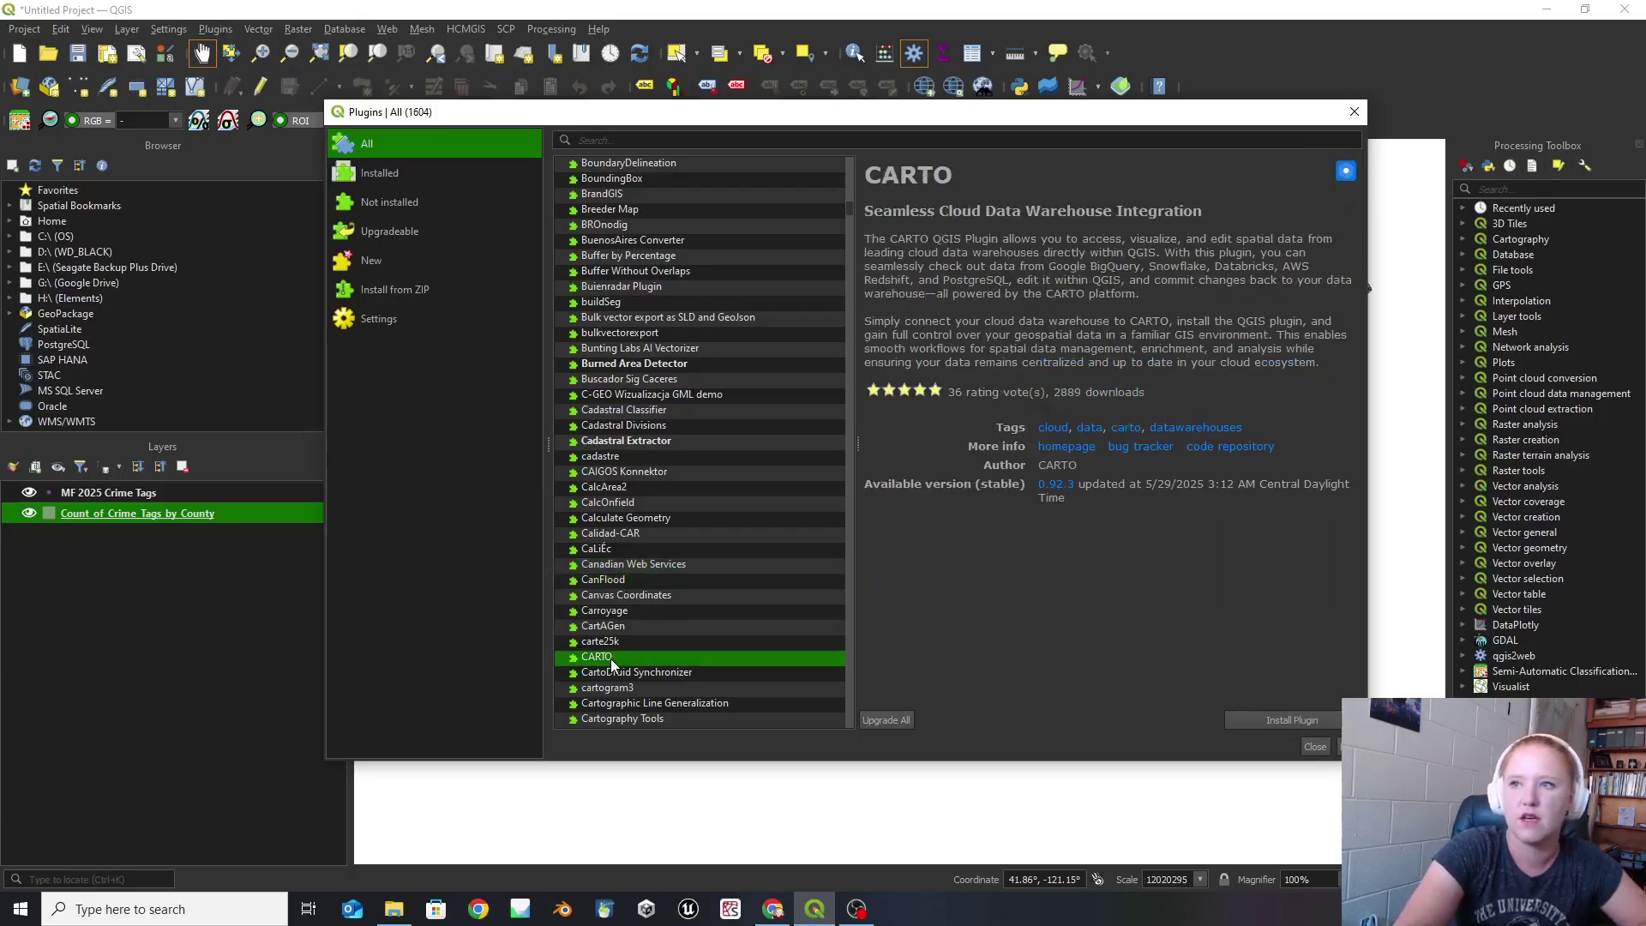
pyautogui.scroll(20, 610, 647)
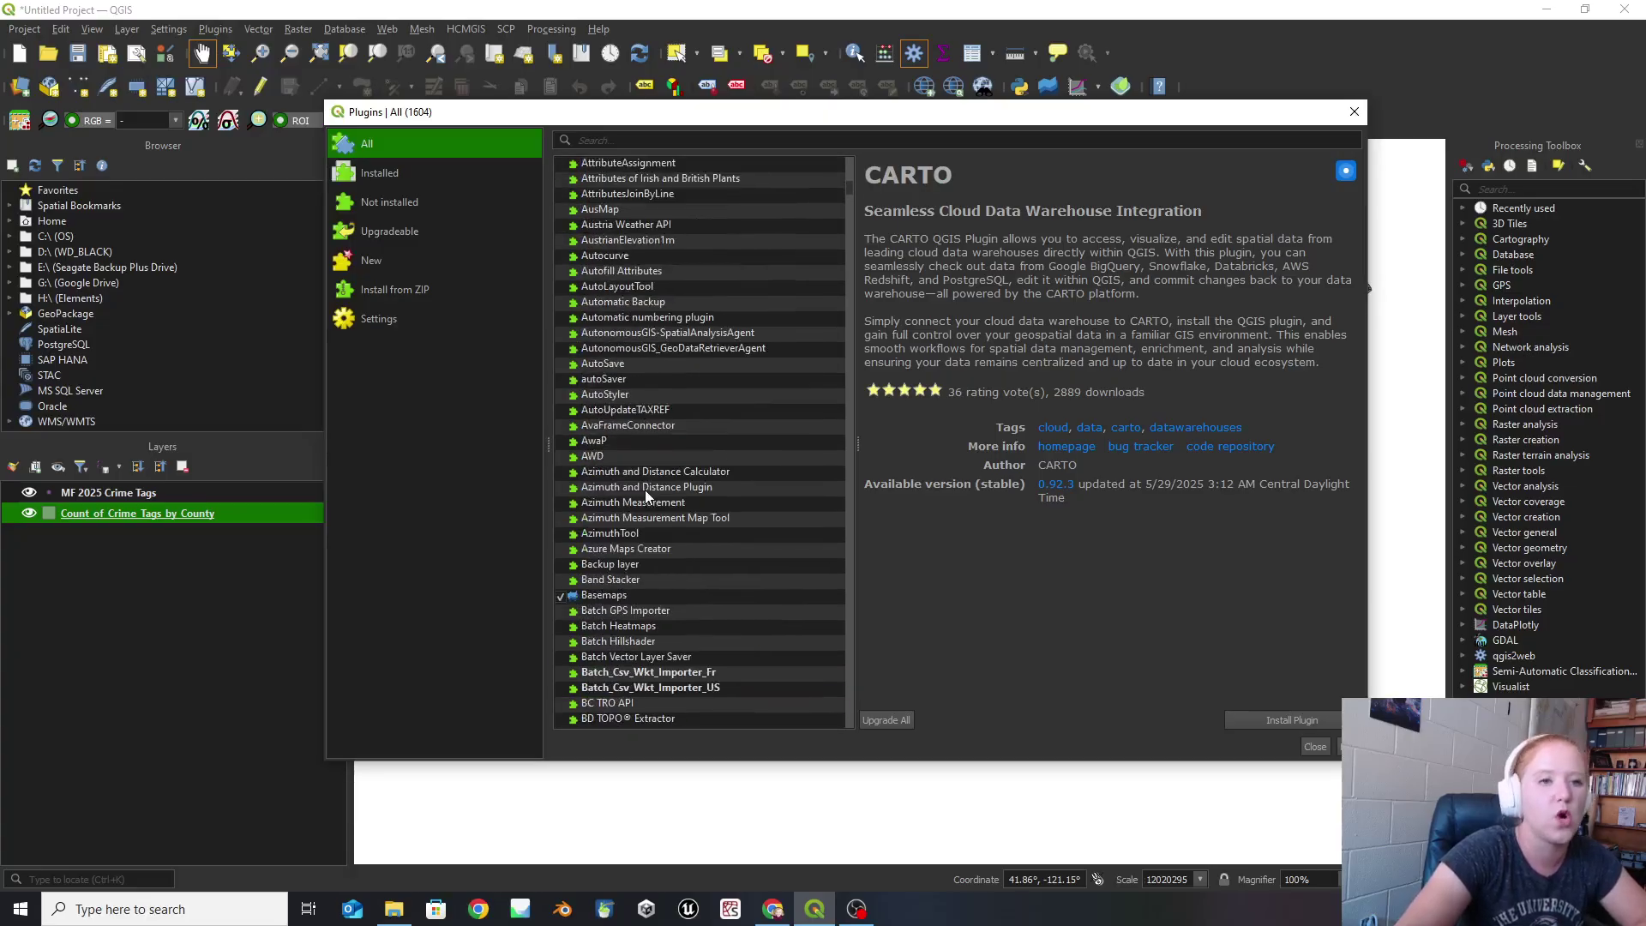
pyautogui.click(1316, 746)
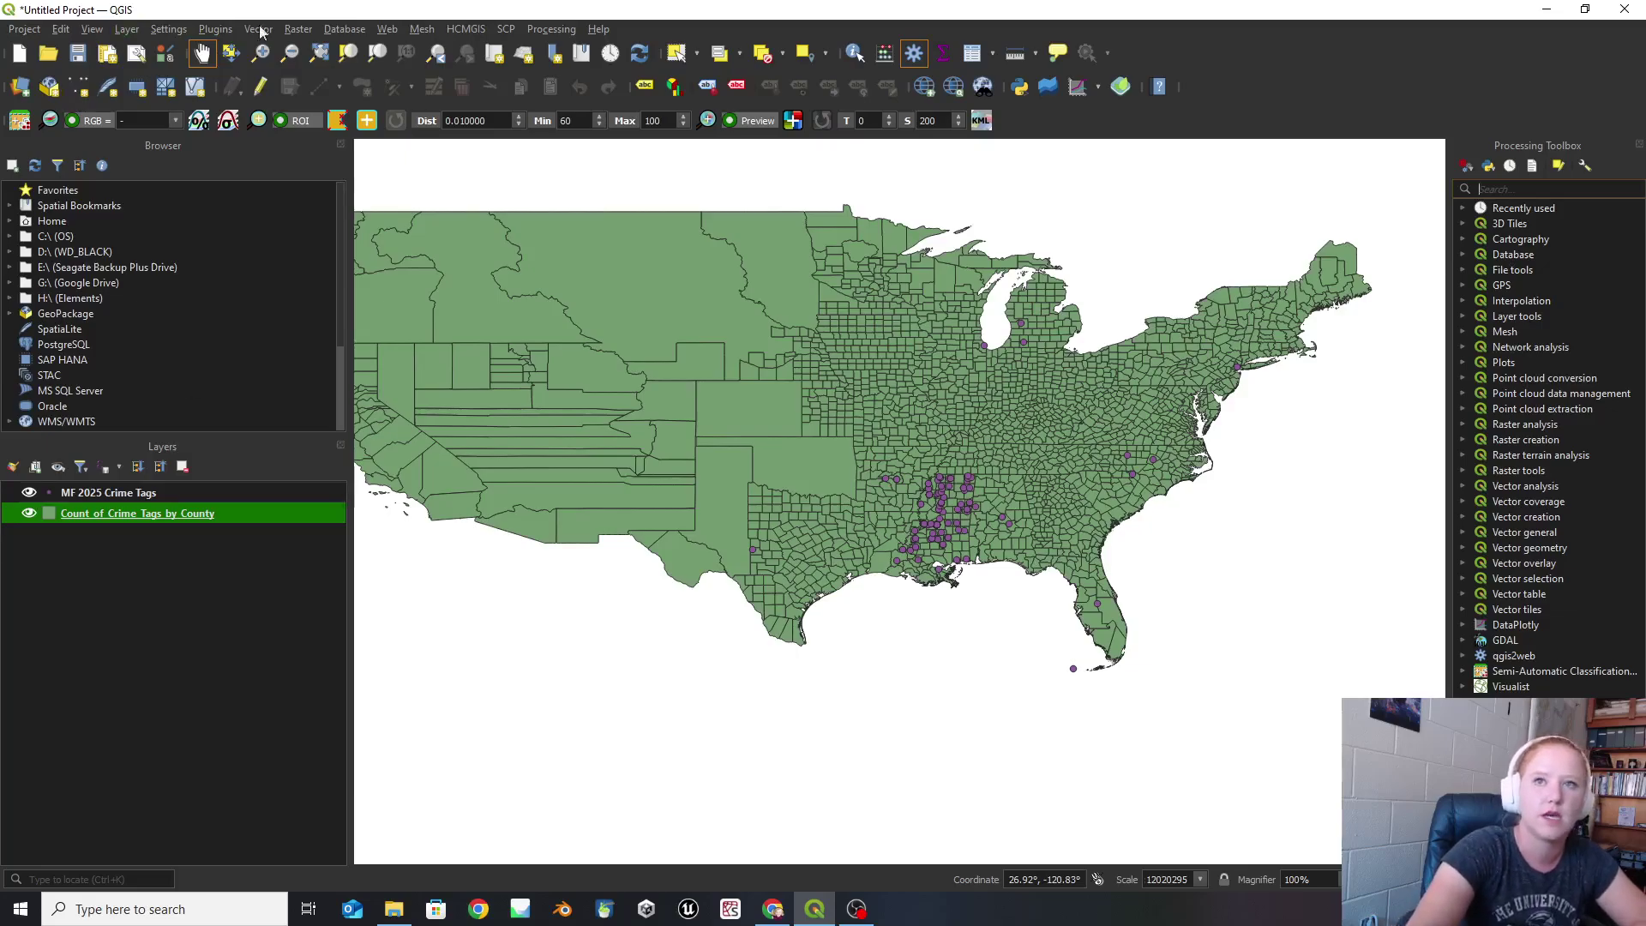
pyautogui.click(216, 28)
pyautogui.moveTo(234, 101)
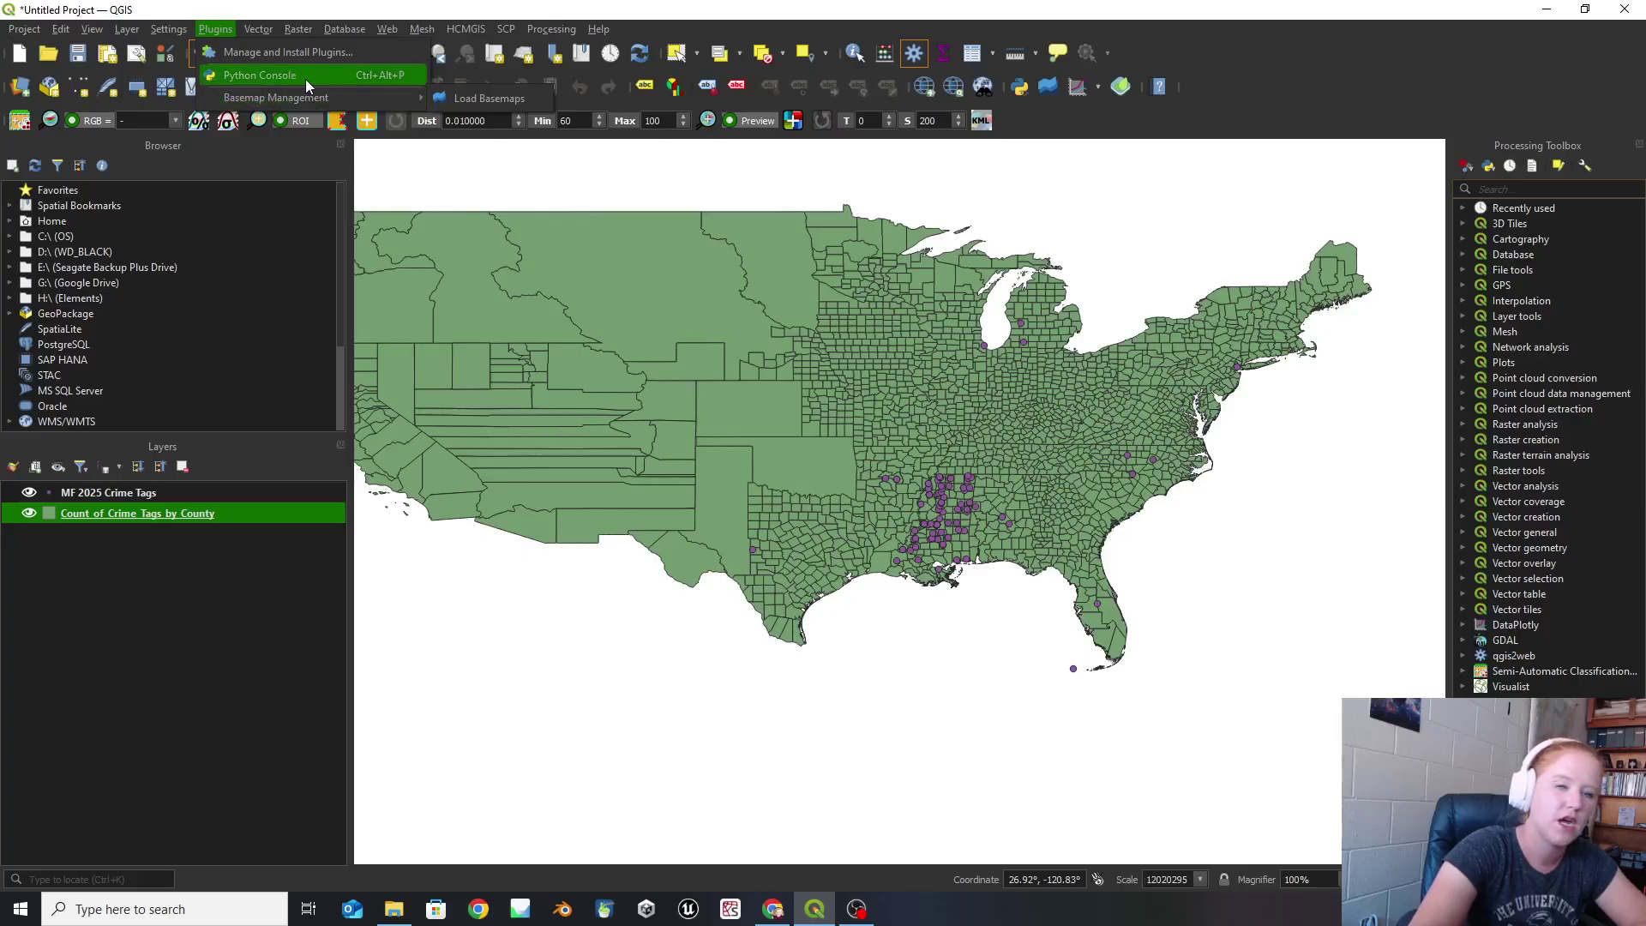
pyautogui.click(224, 11)
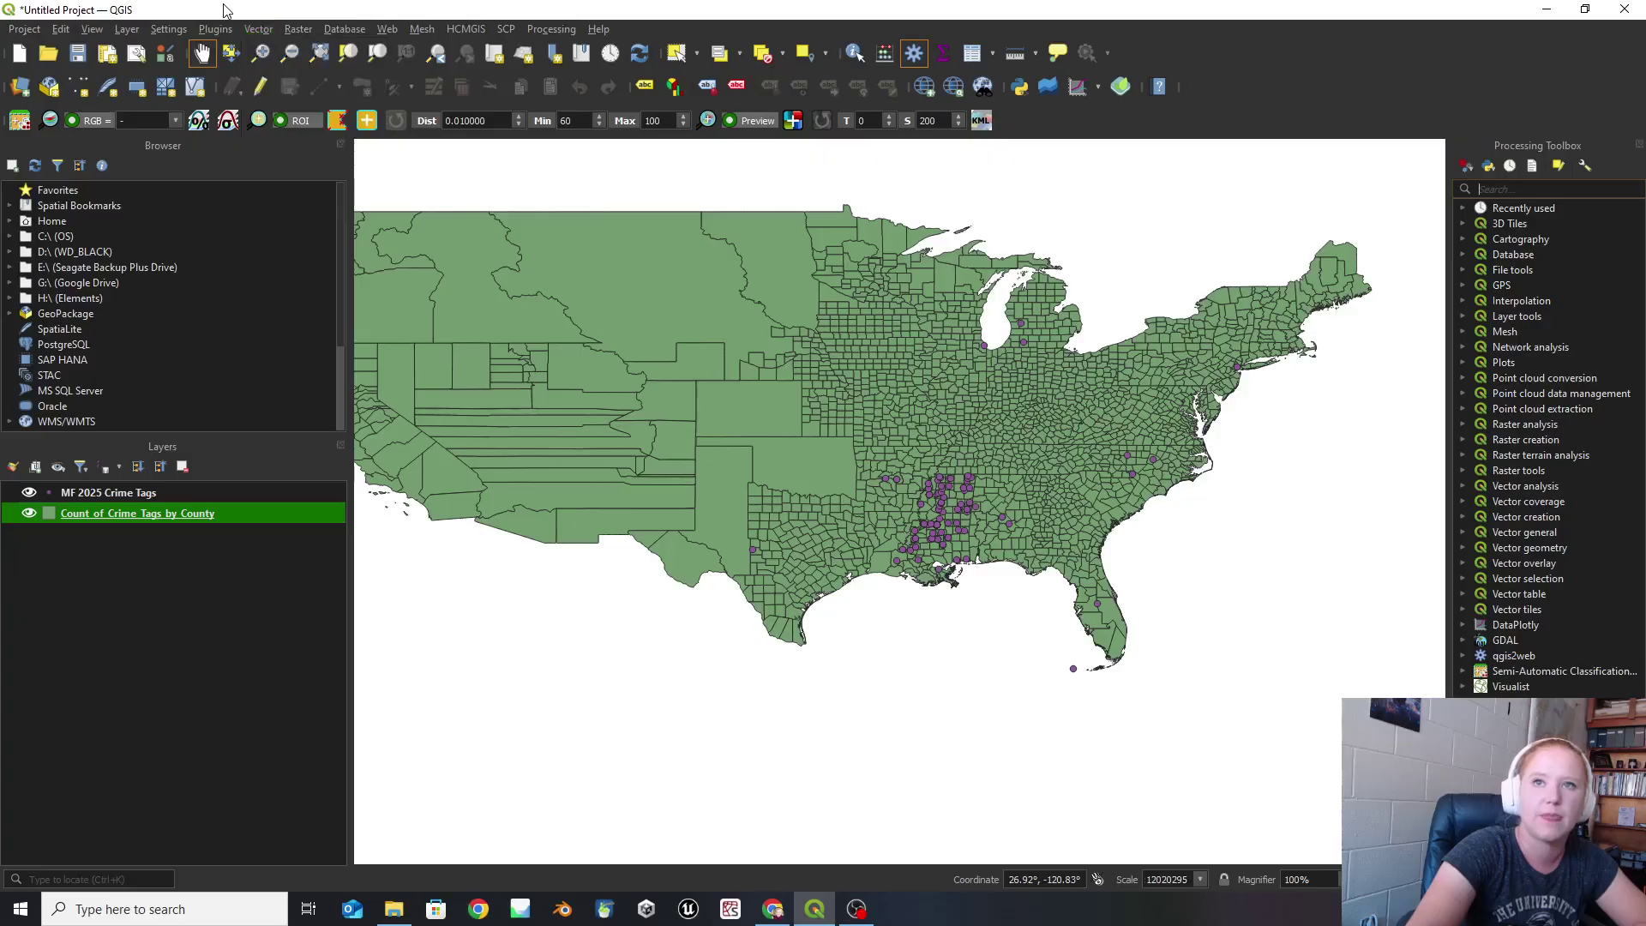
pyautogui.click(476, 33)
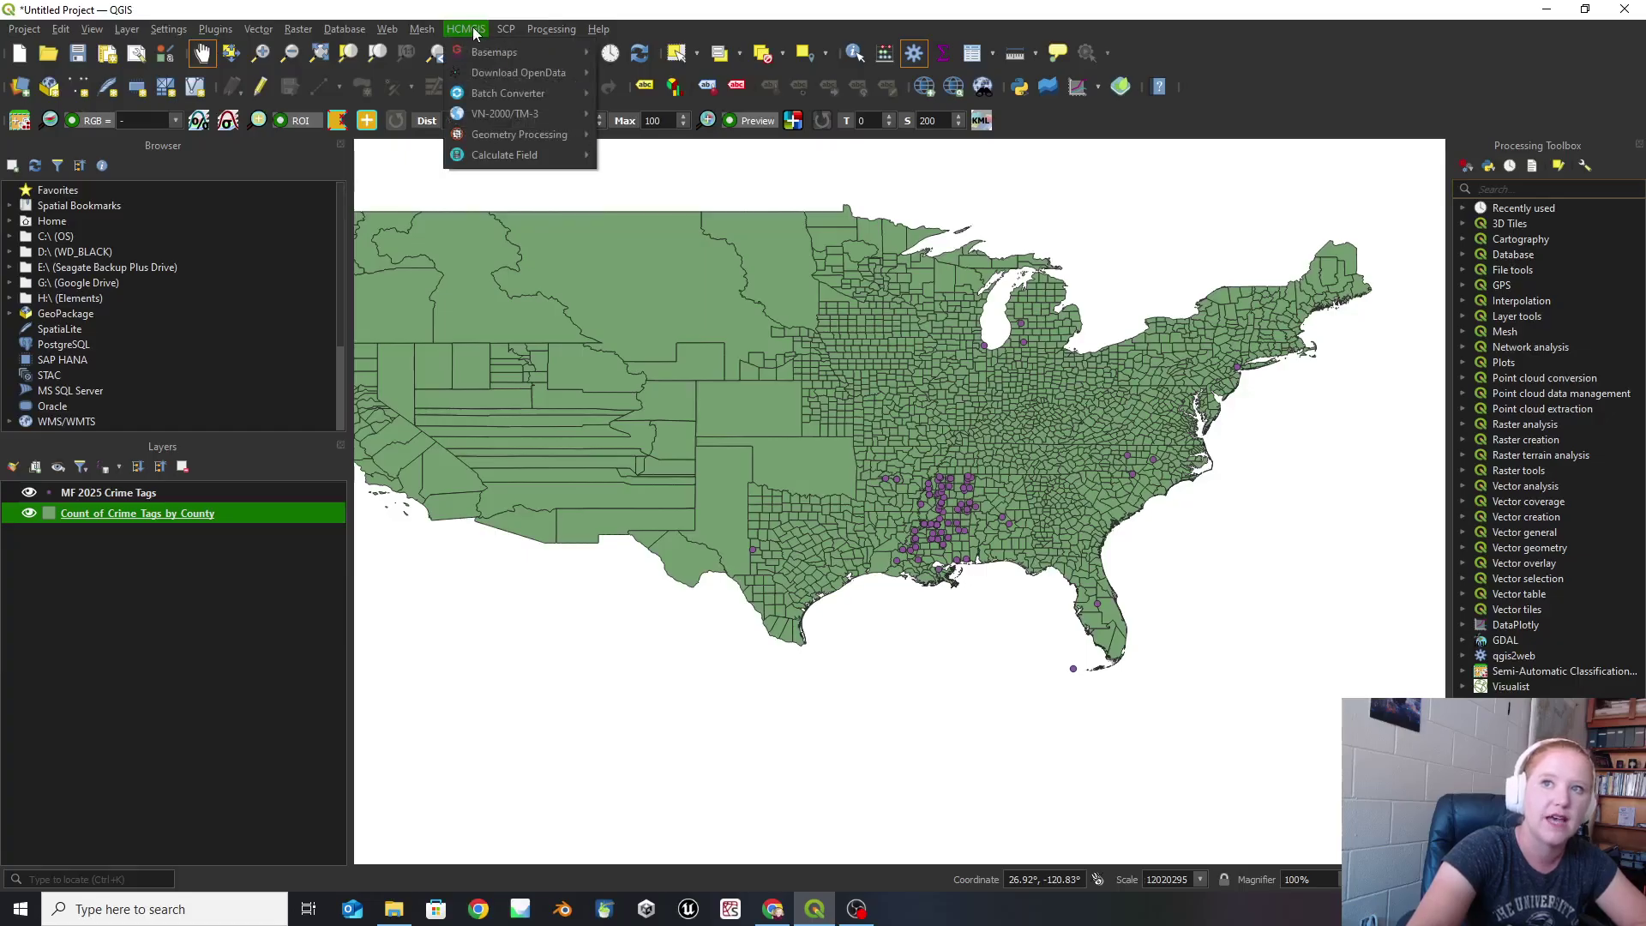
pyautogui.moveTo(390, 32)
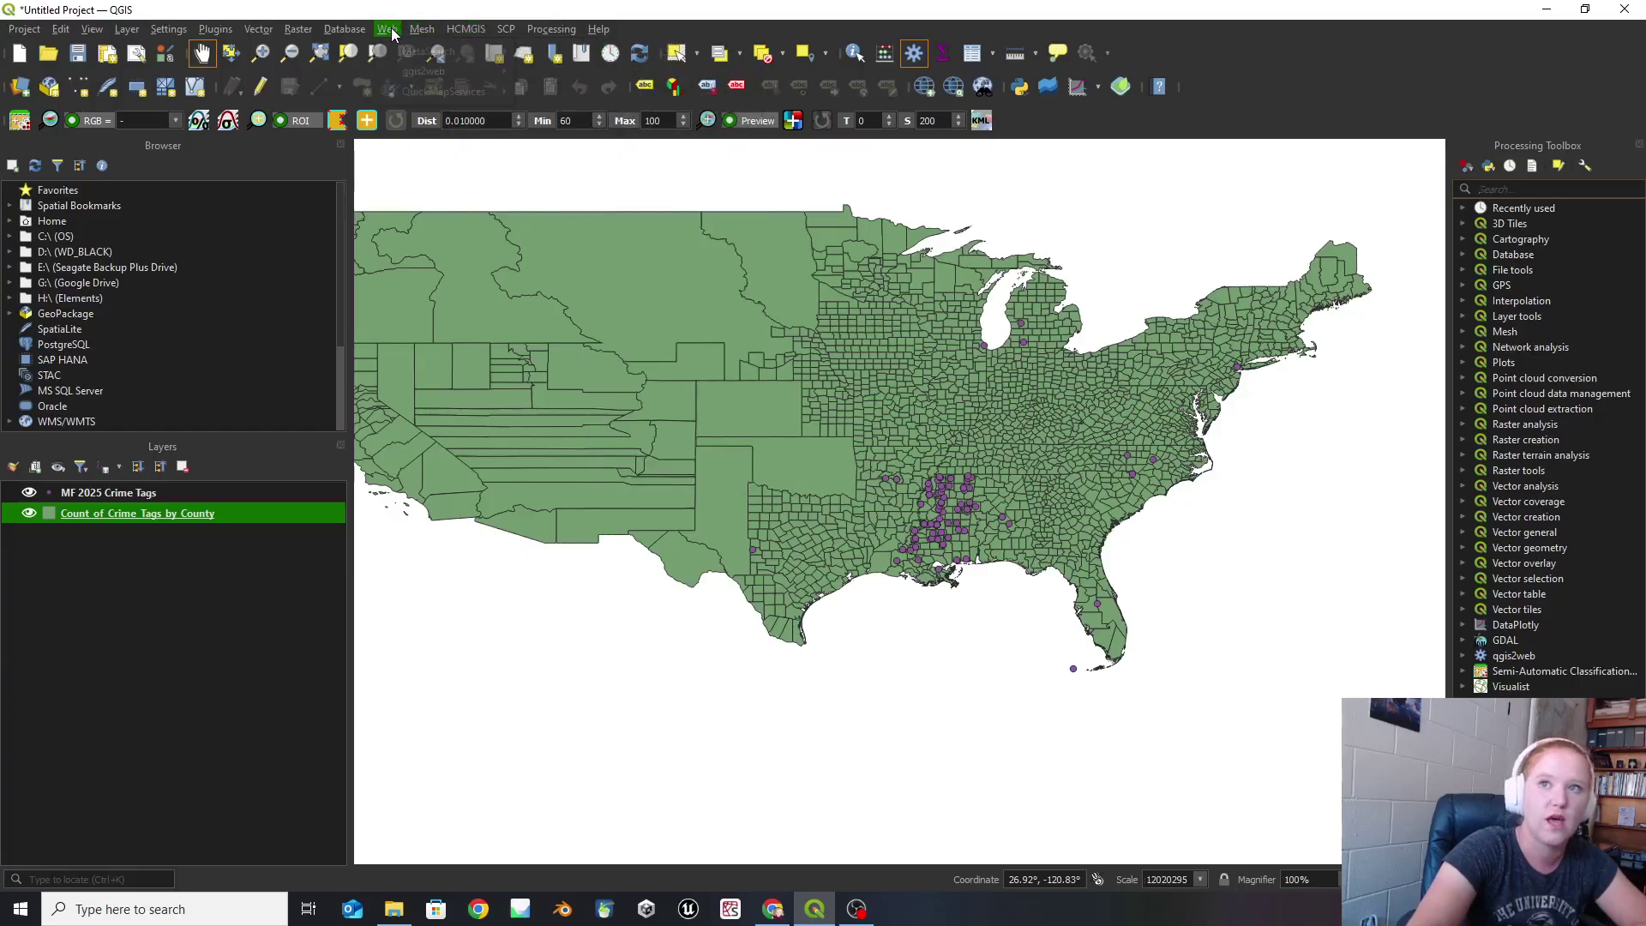
pyautogui.moveTo(419, 75)
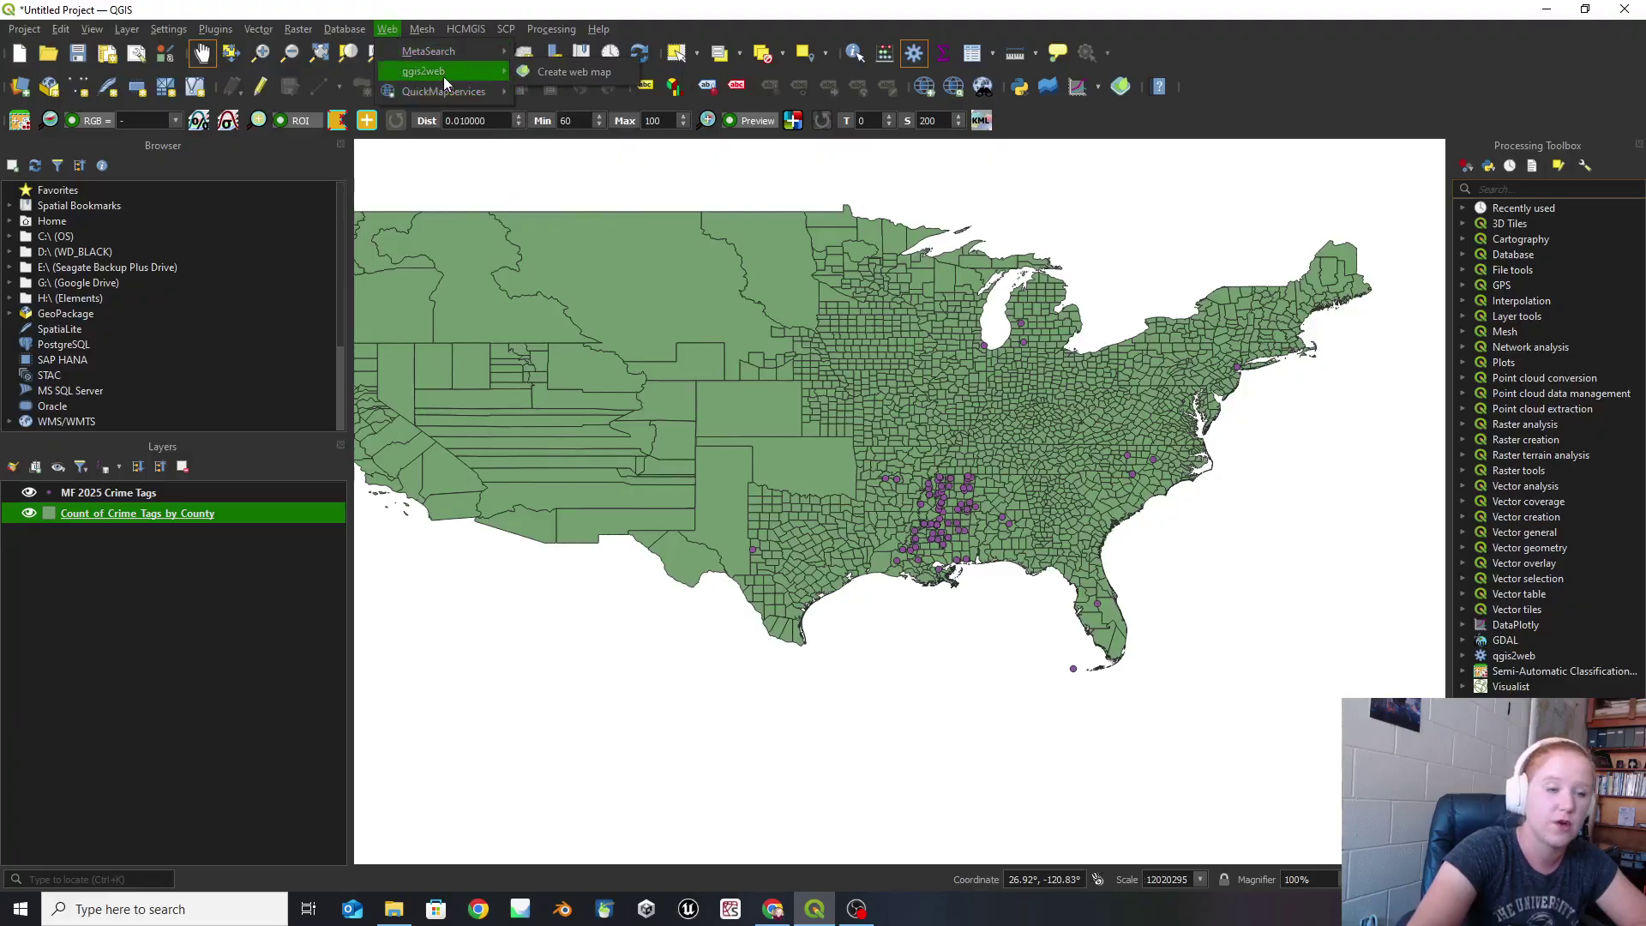
pyautogui.press('Escape')
pyautogui.press('Escape')
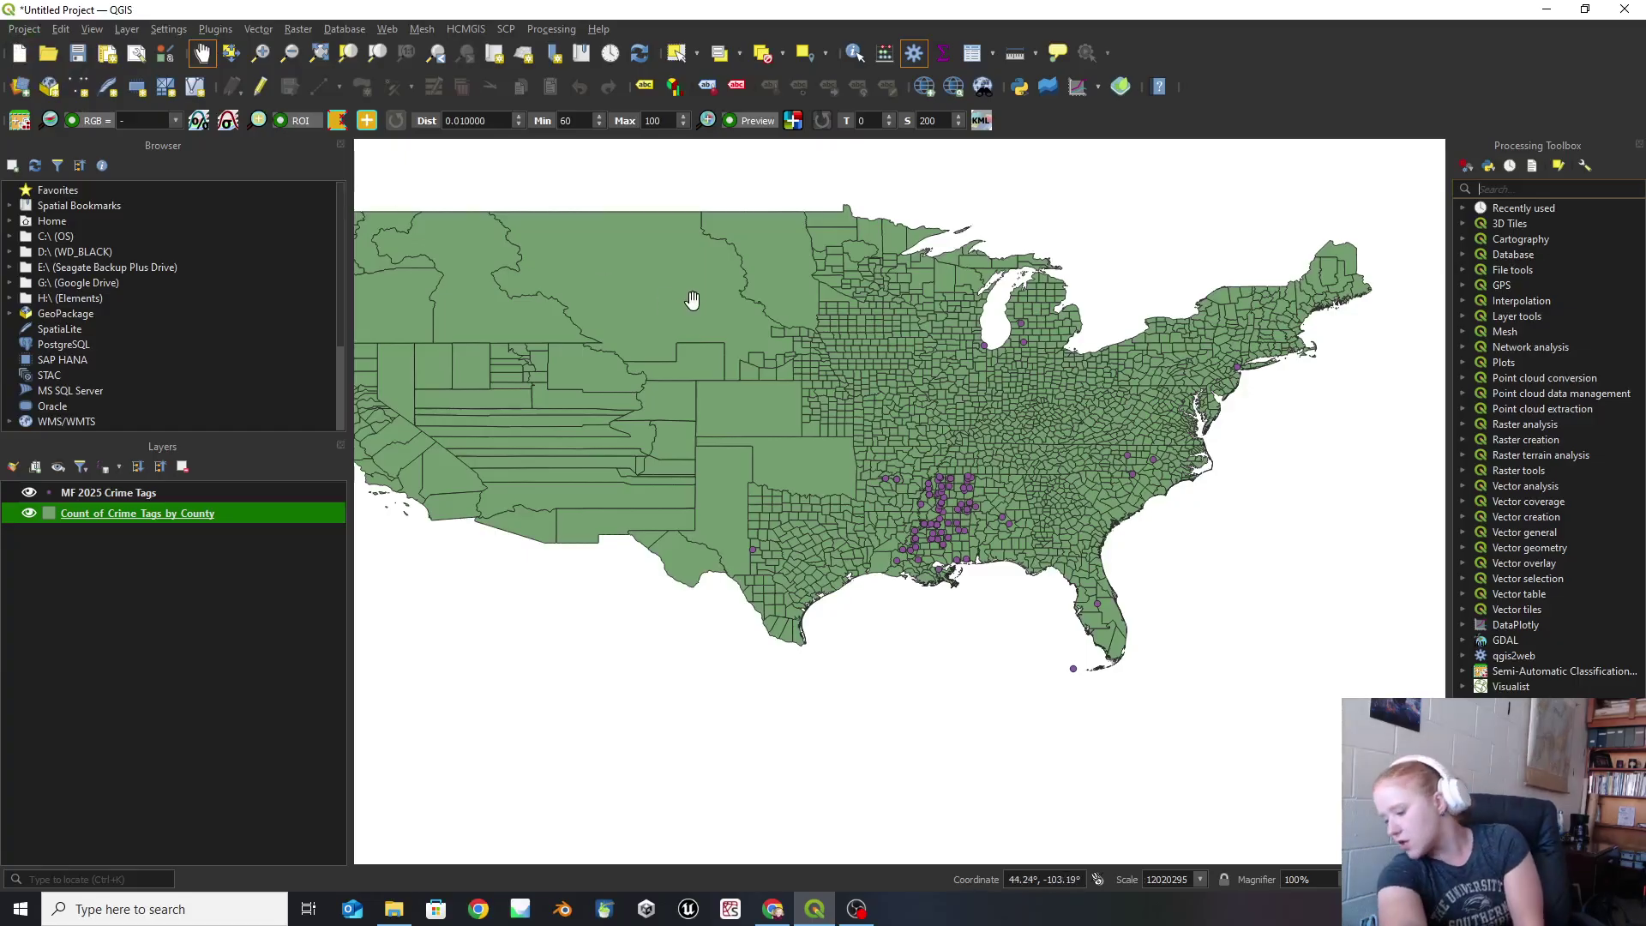
# Look through Visualist's Spatial statistics and Cartography algorithms and open the Spatial Autocorrelation Map tool.
pyautogui.click(1502, 688)
pyautogui.click(1463, 688)
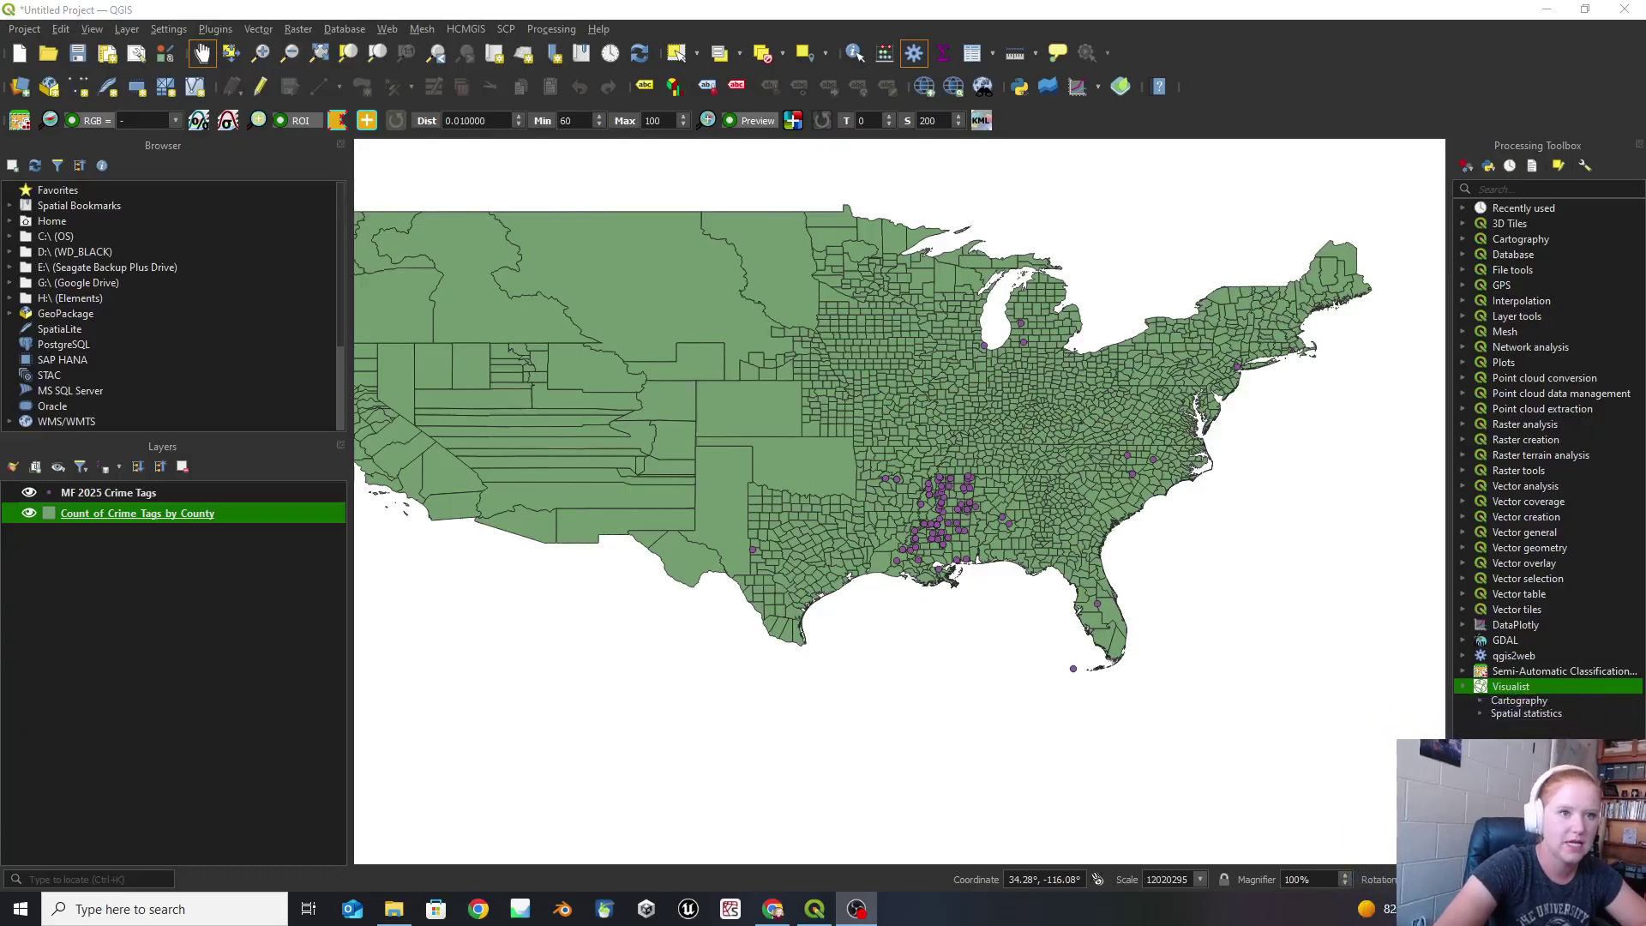
pyautogui.click(1480, 714)
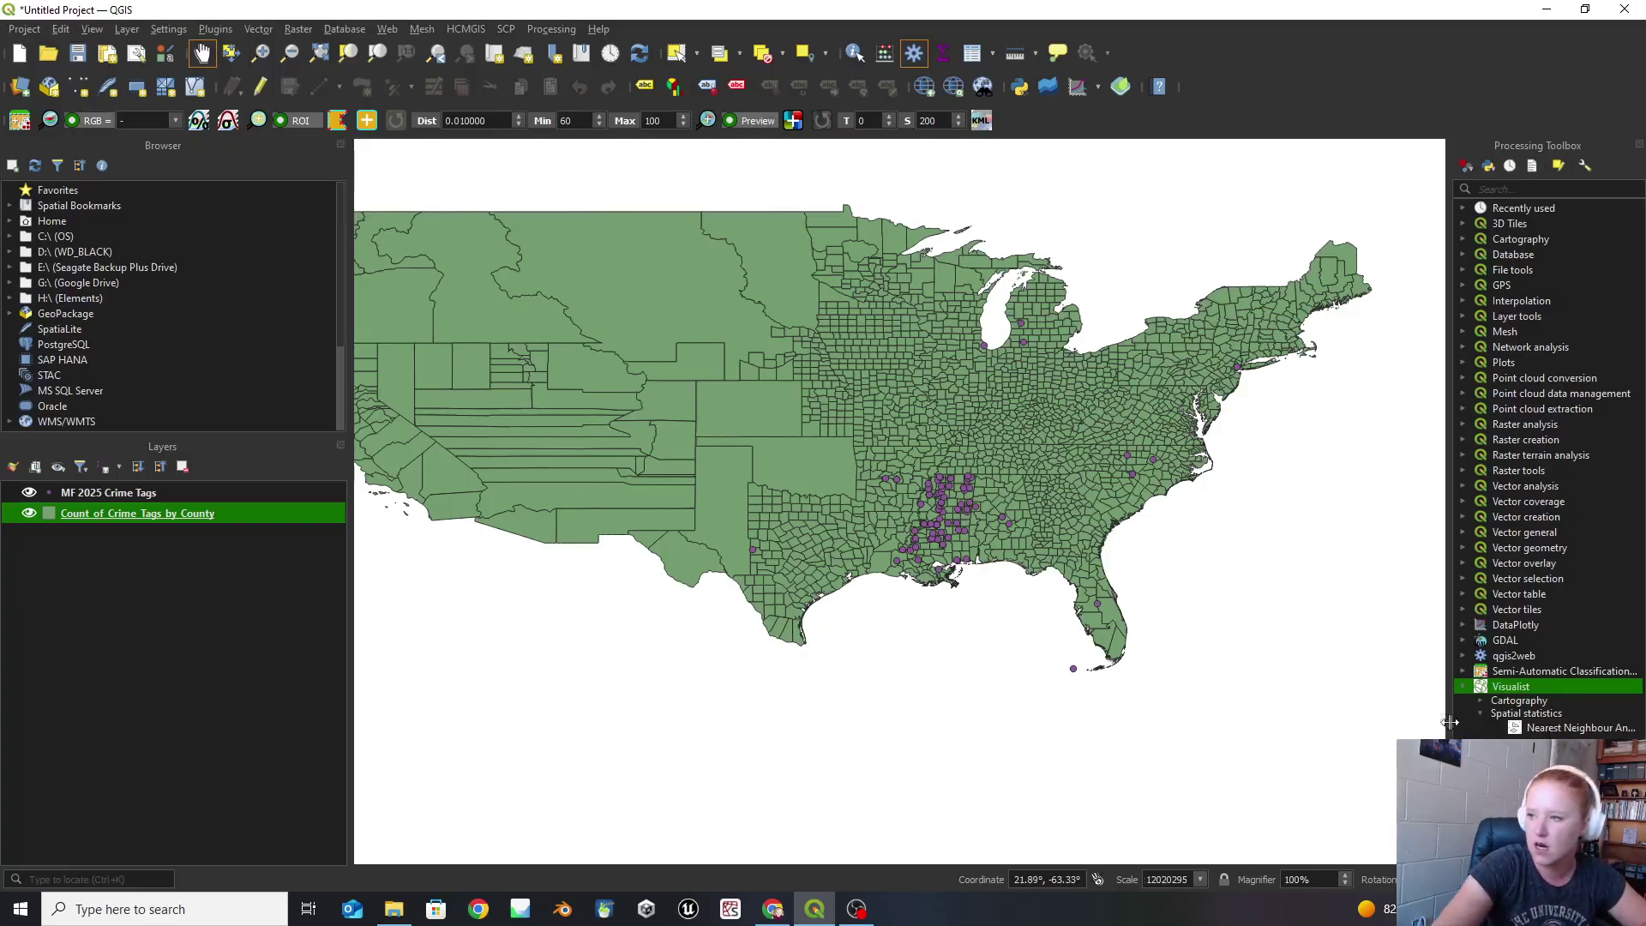
pyautogui.click(1481, 713)
pyautogui.click(1480, 702)
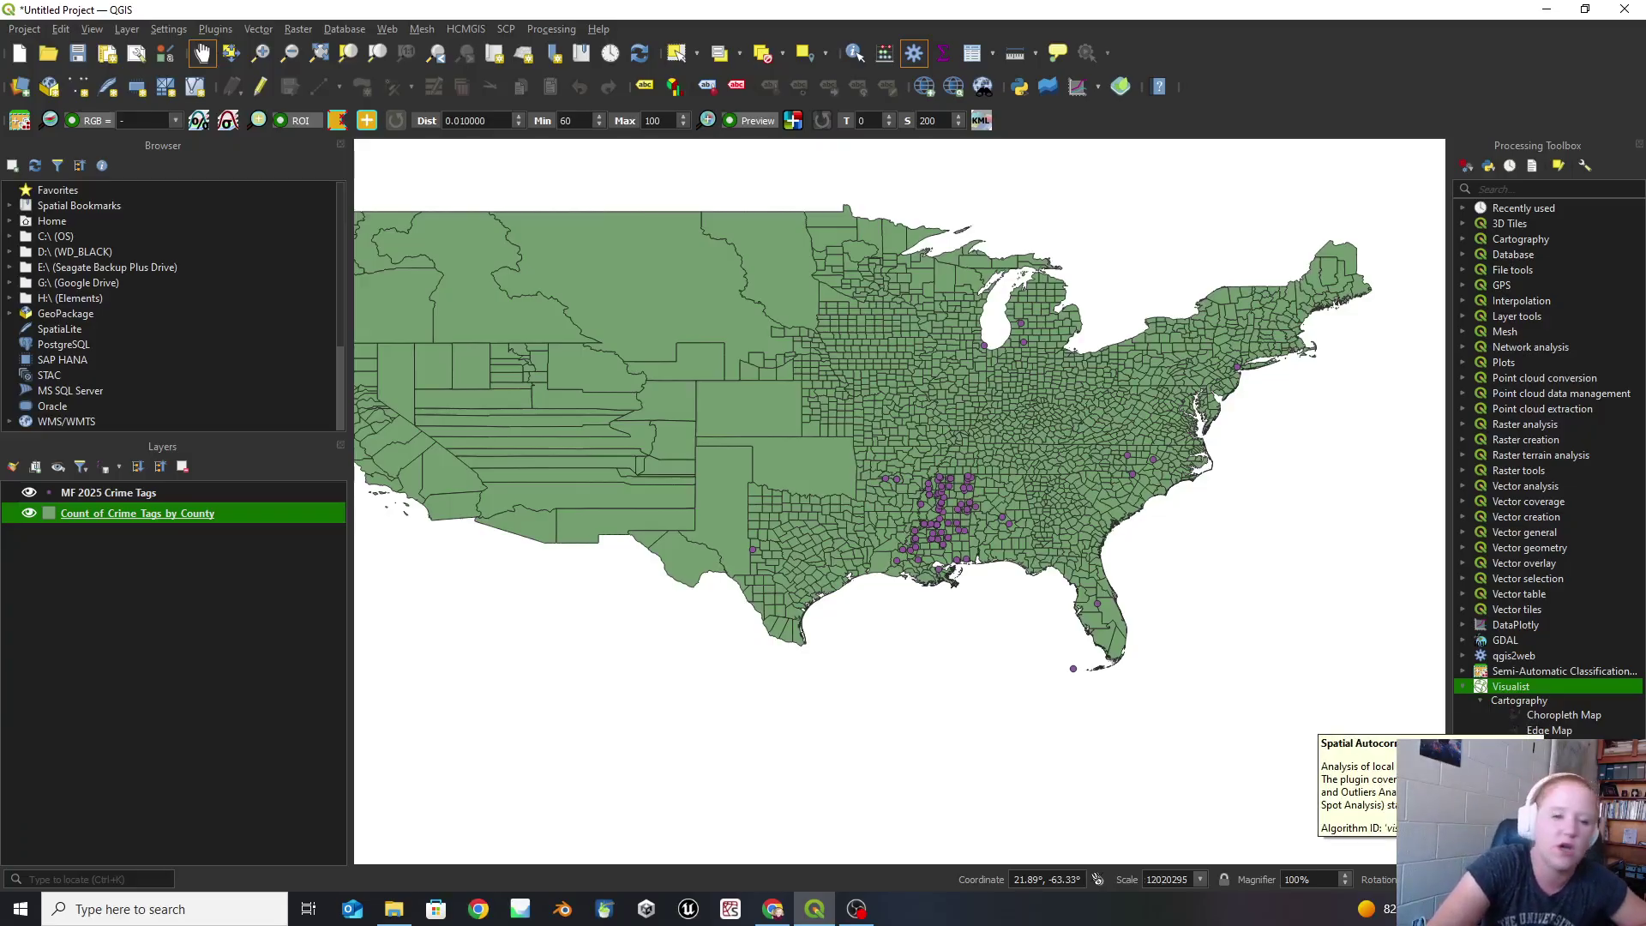
pyautogui.doubleClick(1535, 745)
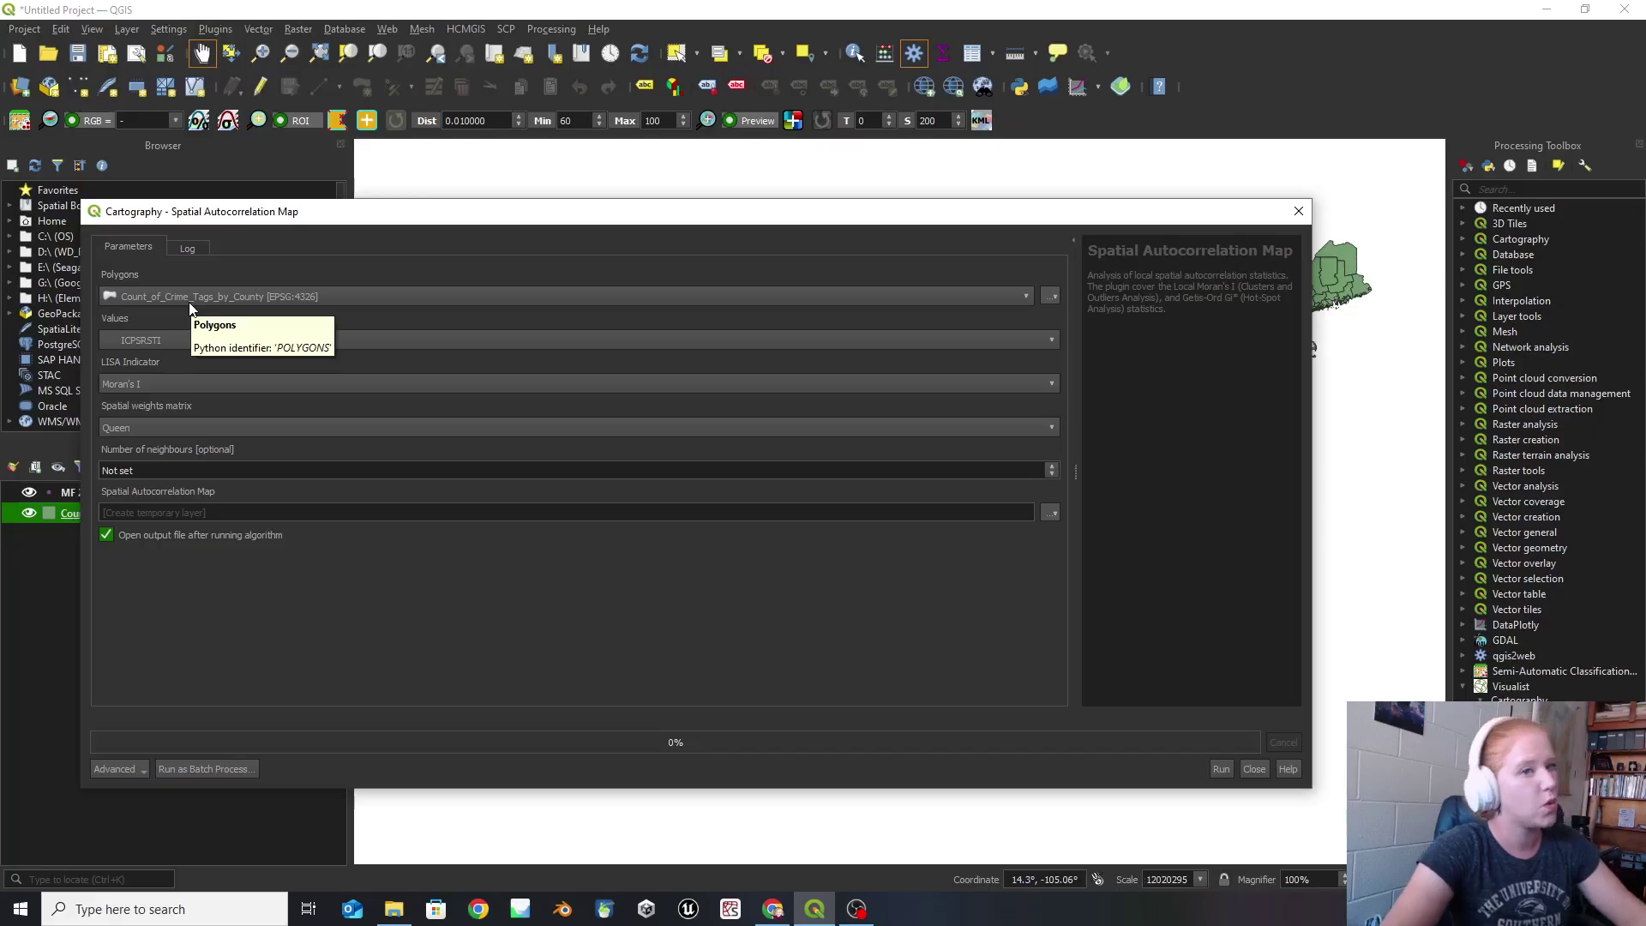
# Configure the autocorrelation with CRIME_TAGS as the values, Moran's I as the LISA indicator and Queen as the spatial weights matrix.
pyautogui.click(156, 341)
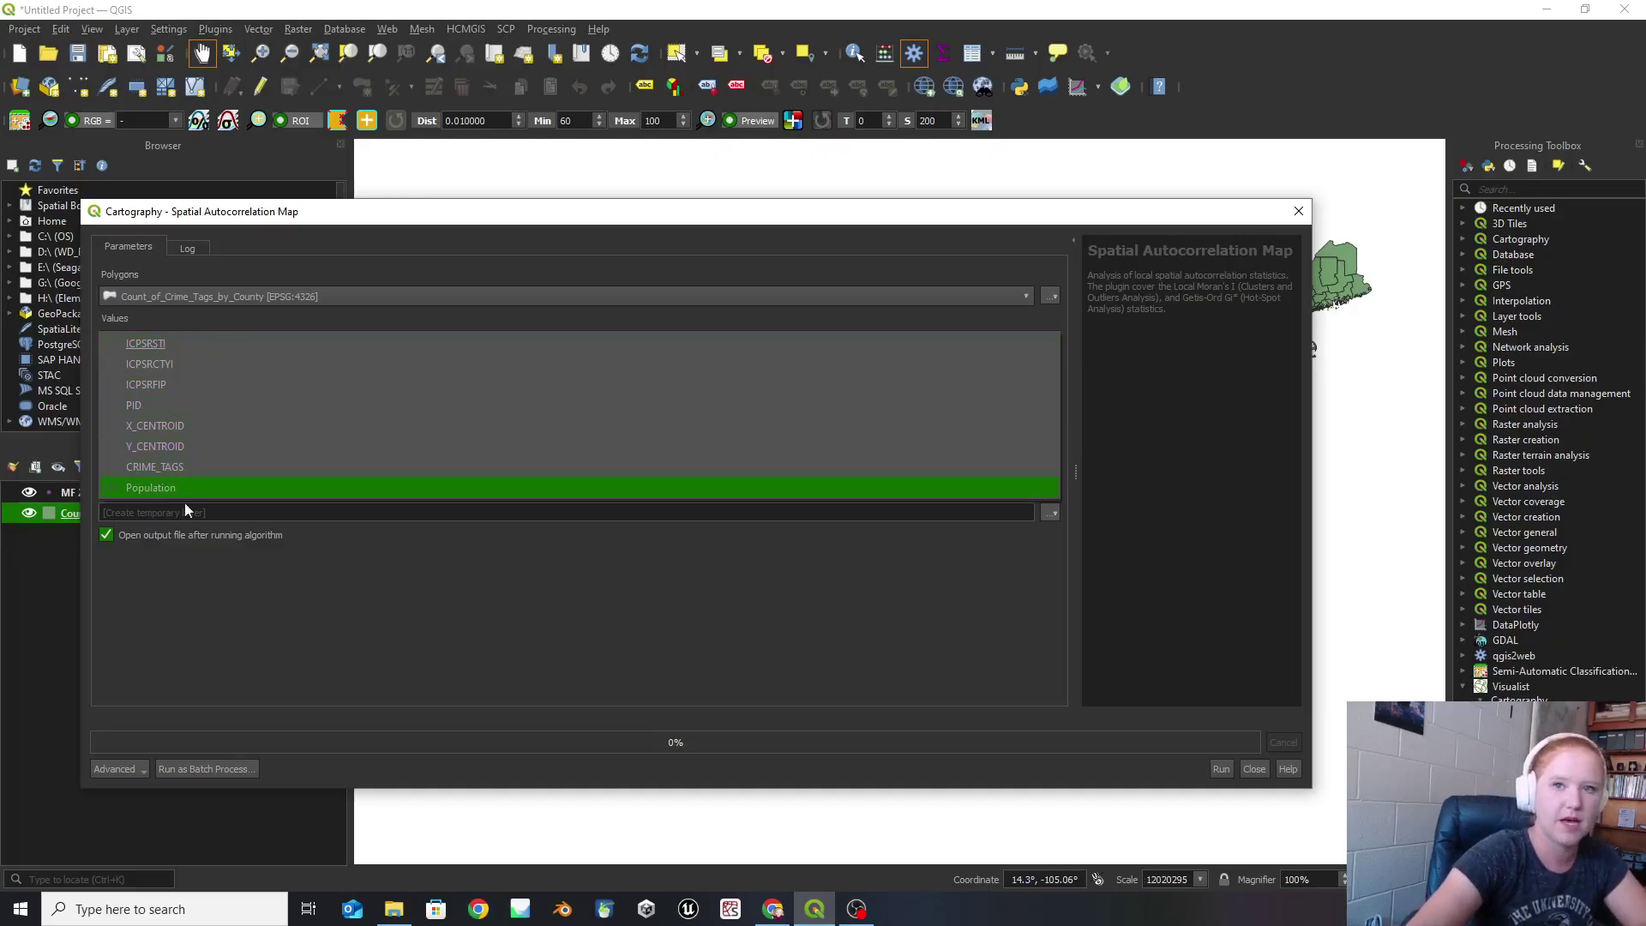
pyautogui.click(159, 467)
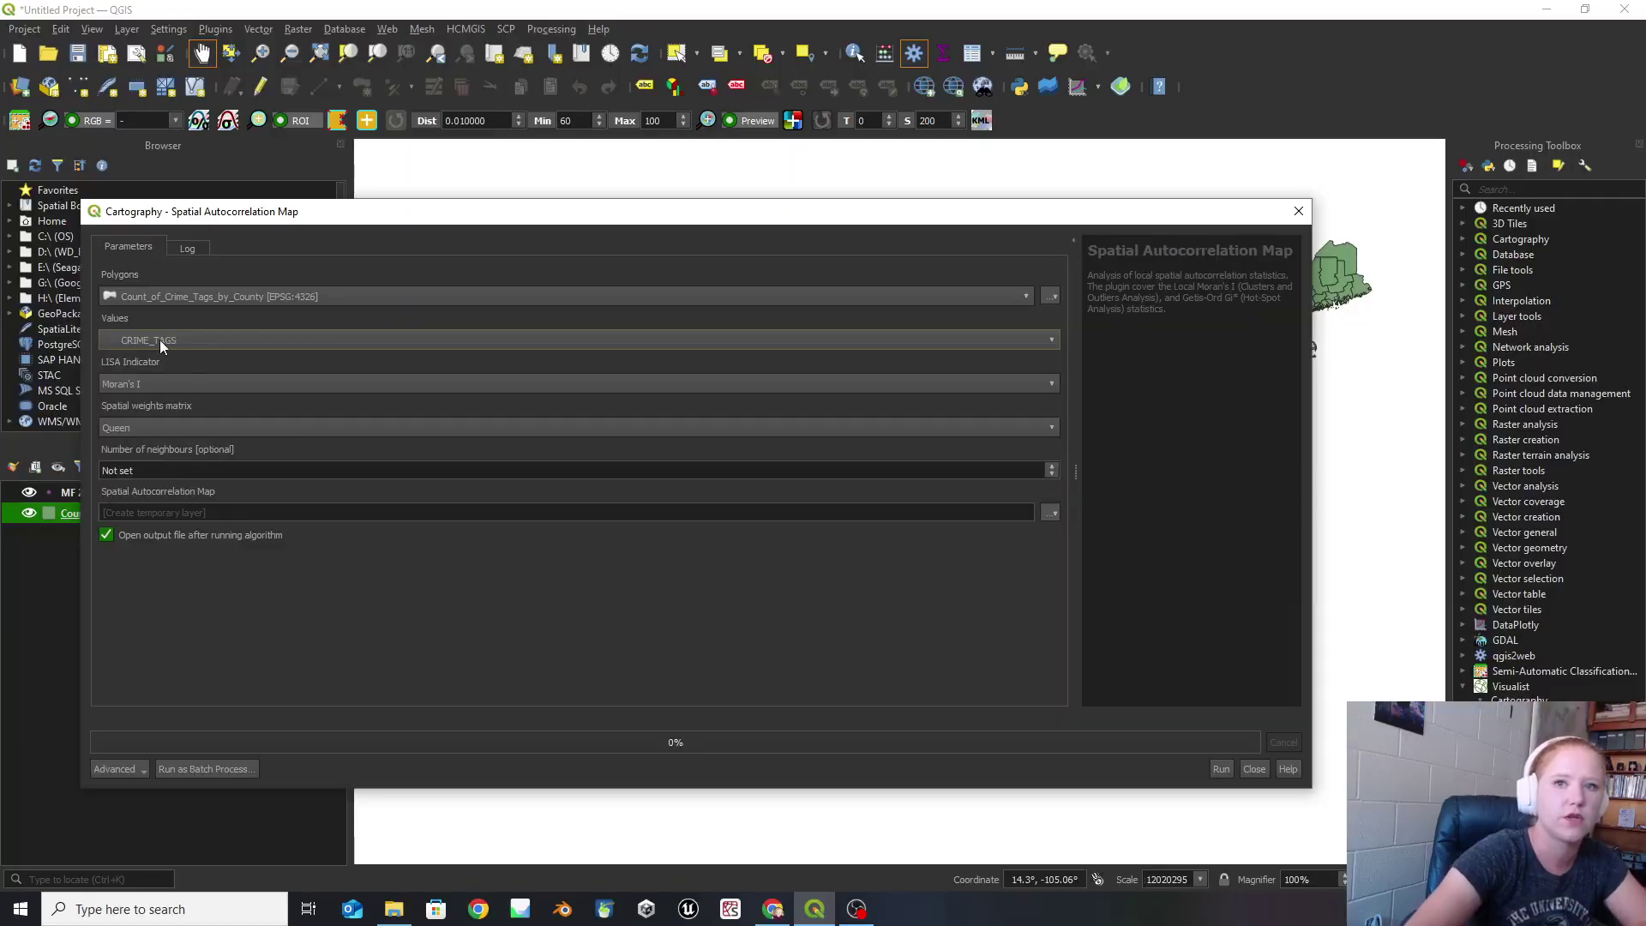
pyautogui.click(132, 387)
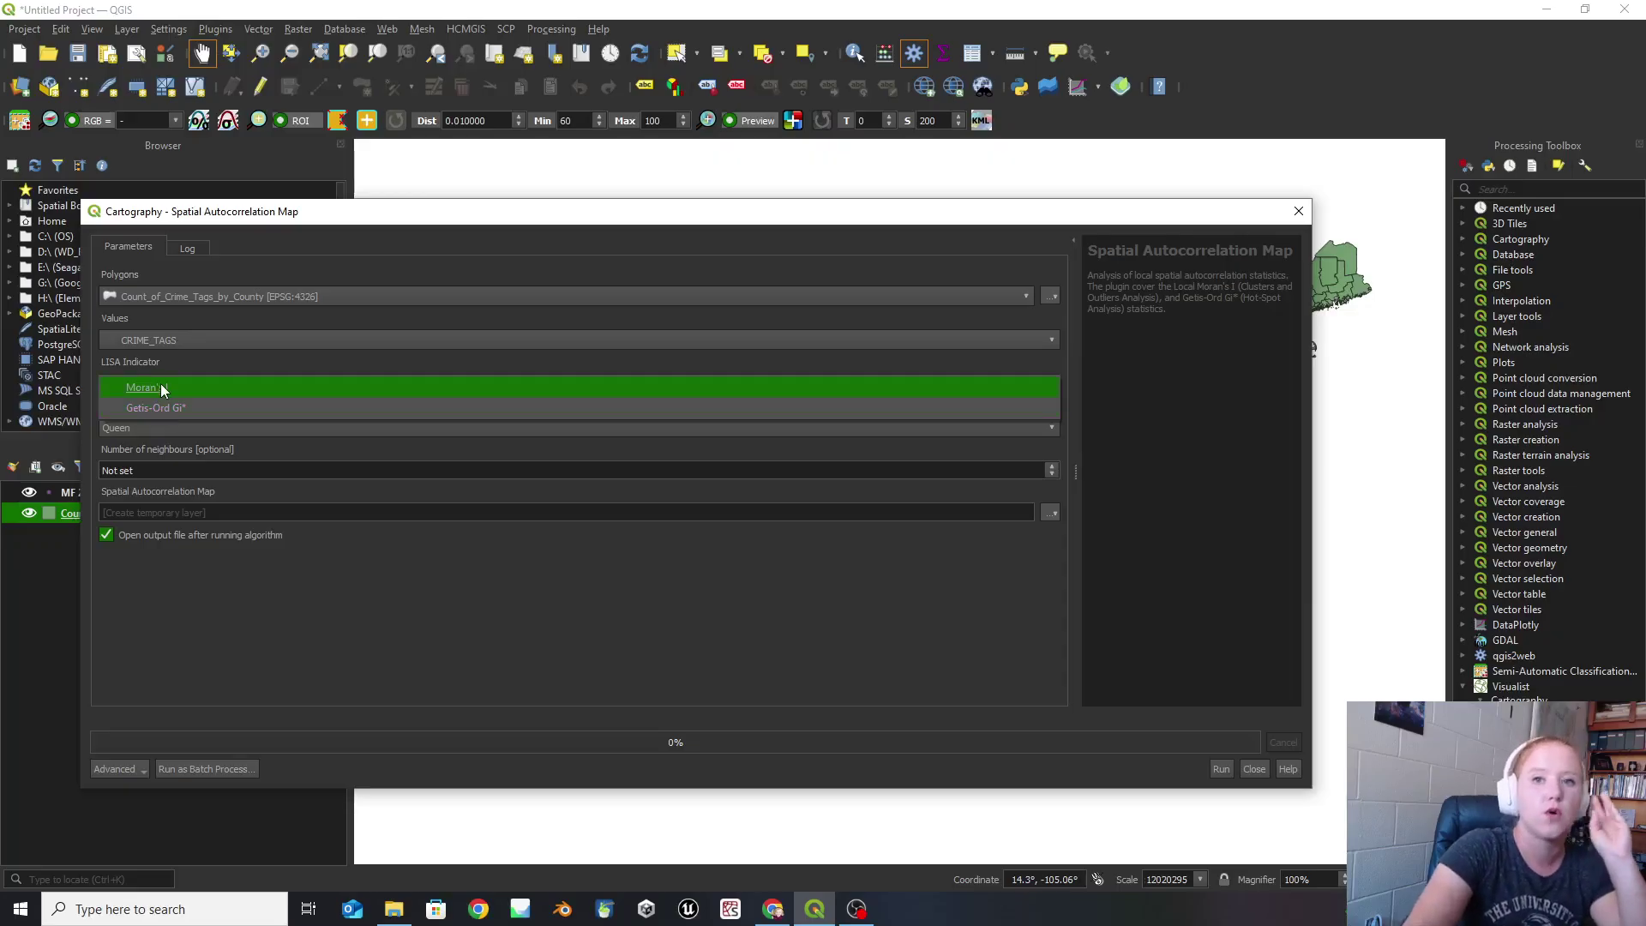
pyautogui.click(161, 389)
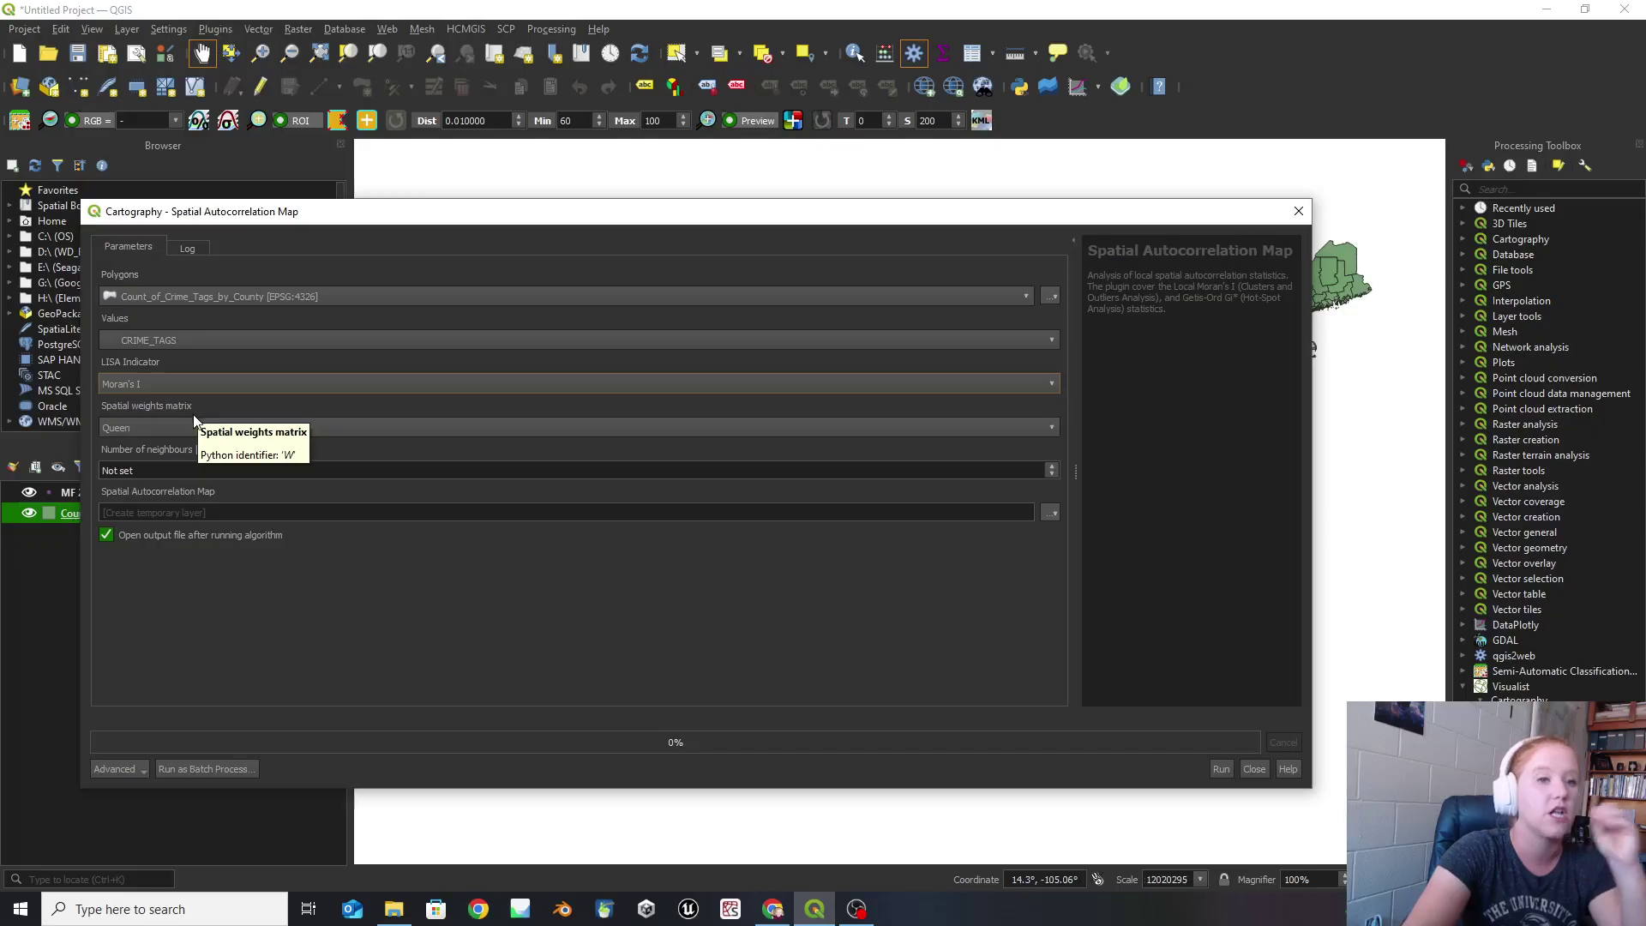
pyautogui.click(120, 428)
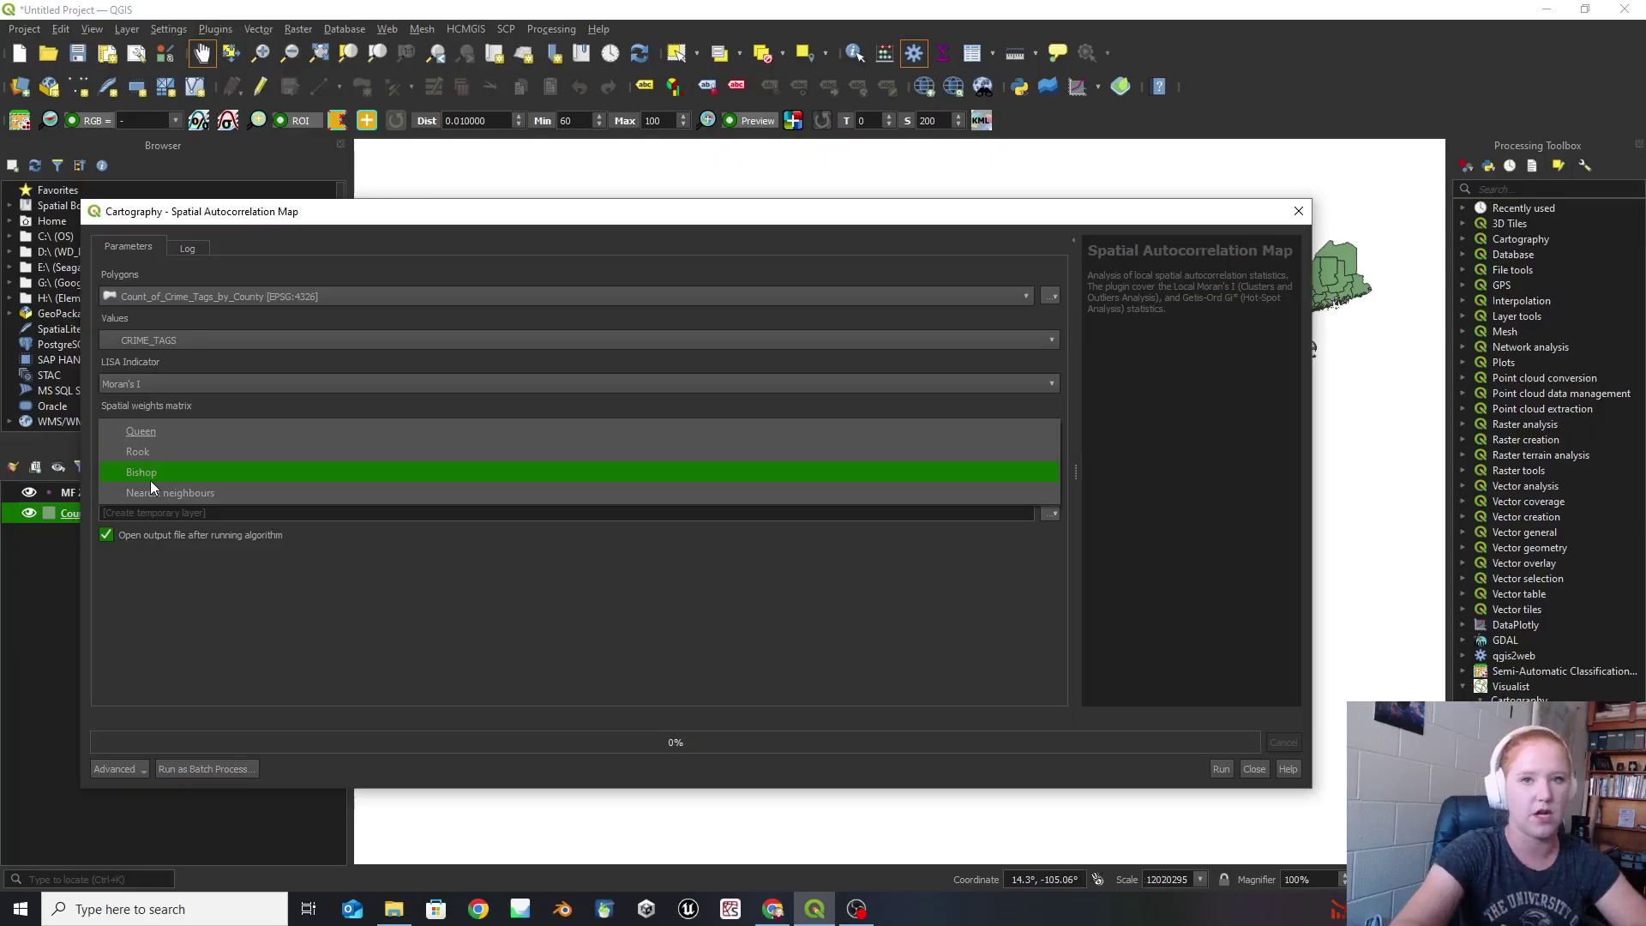
pyautogui.click(143, 432)
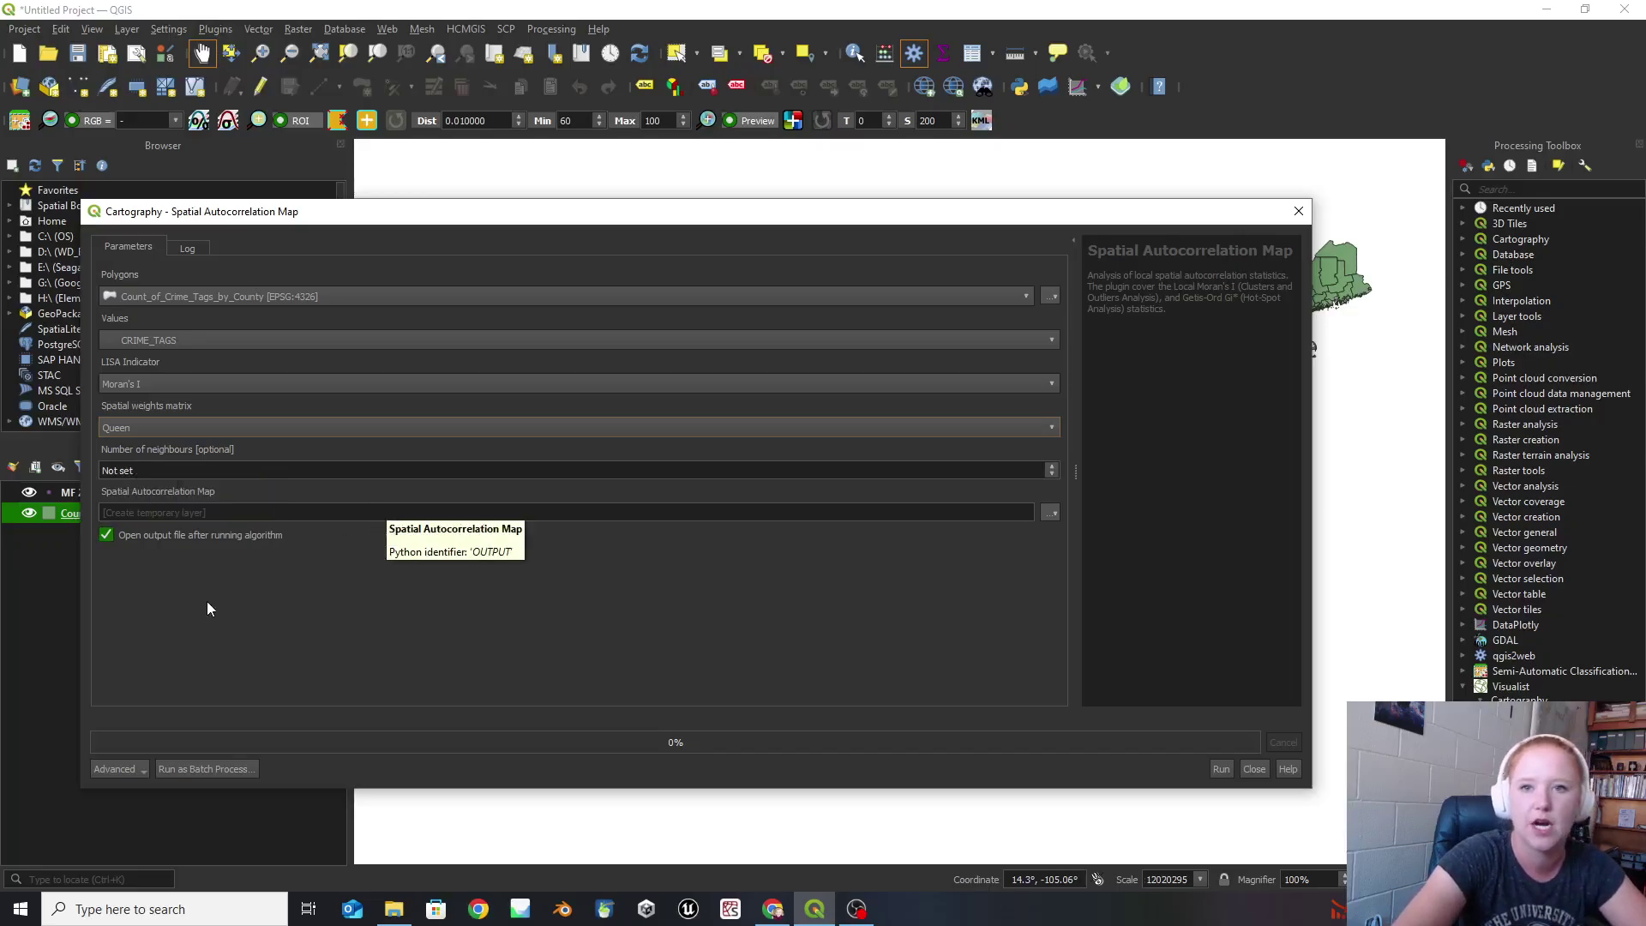
# Set the output to MoranI_CrimeTags.shp in the Mapping Freedom 2025 folder and run the Spatial Autocorrelation Map algorithm.
pyautogui.click(1051, 512)
pyautogui.click(1106, 559)
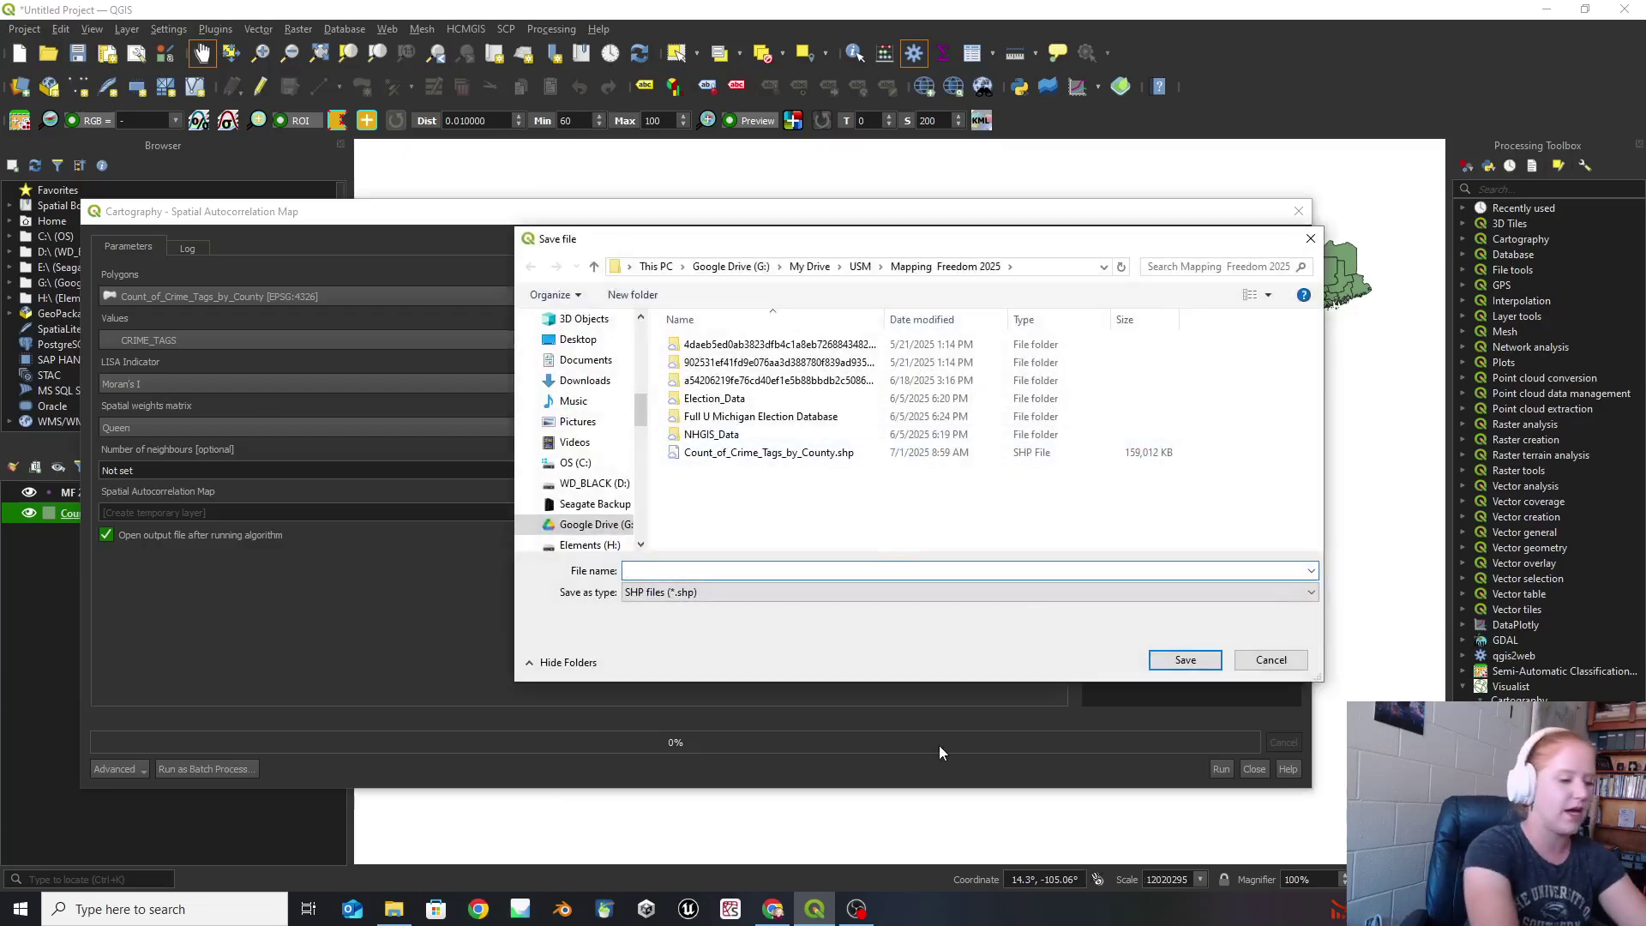
pyautogui.write('Clusters')
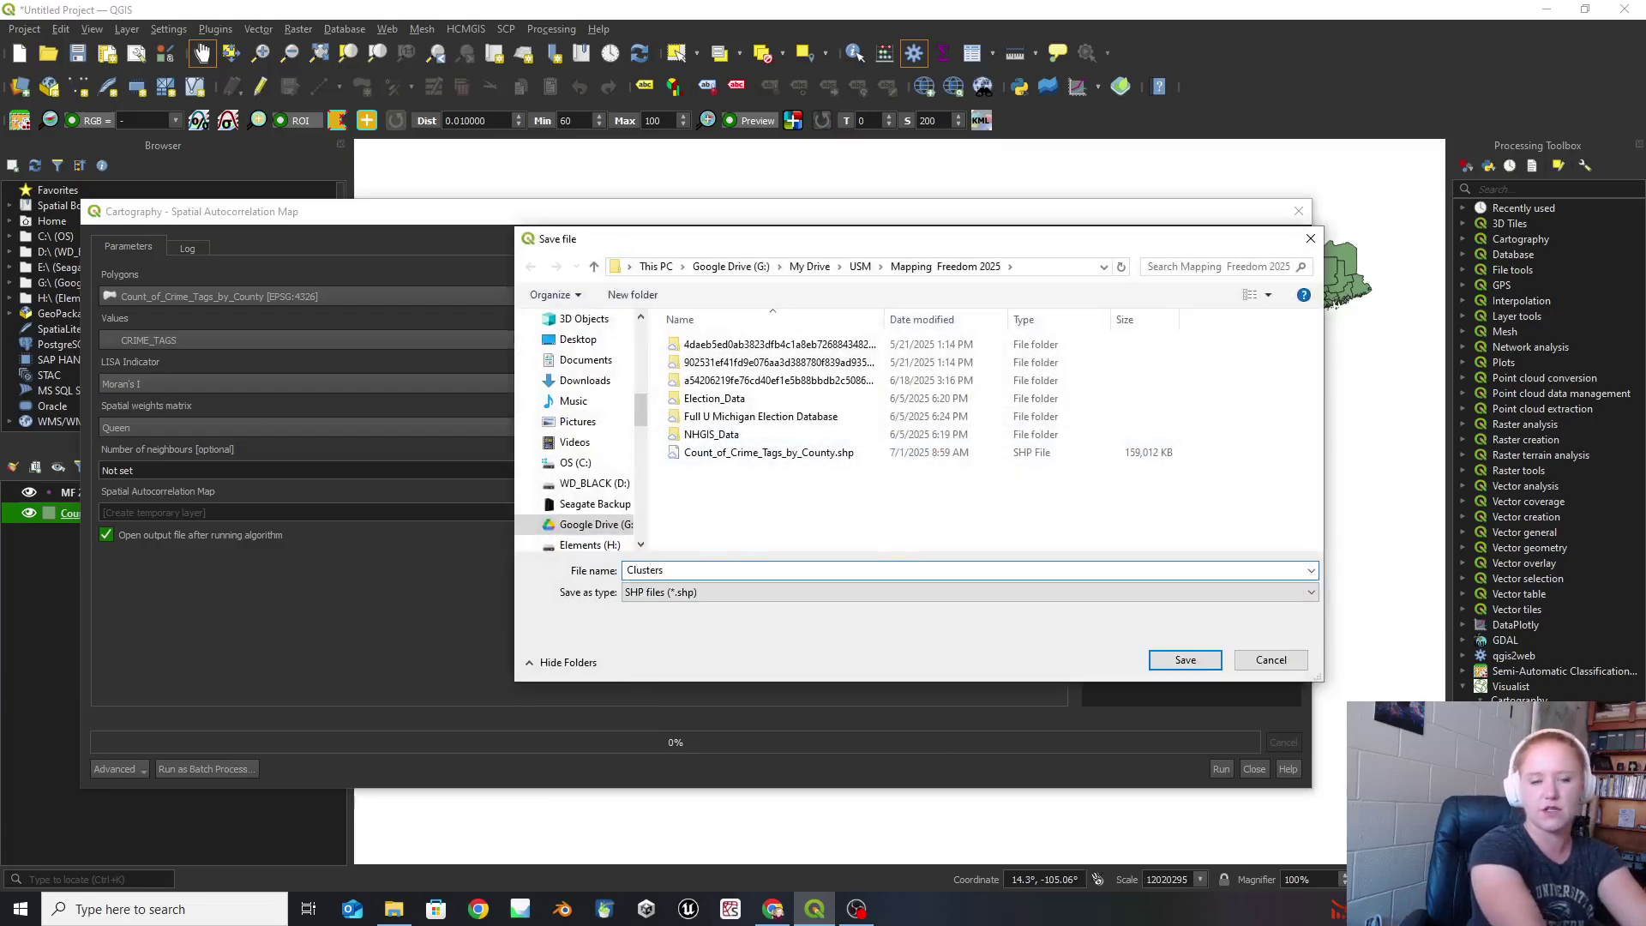
pyautogui.hotkey('ctrl', 'a')
pyautogui.write('Moran')
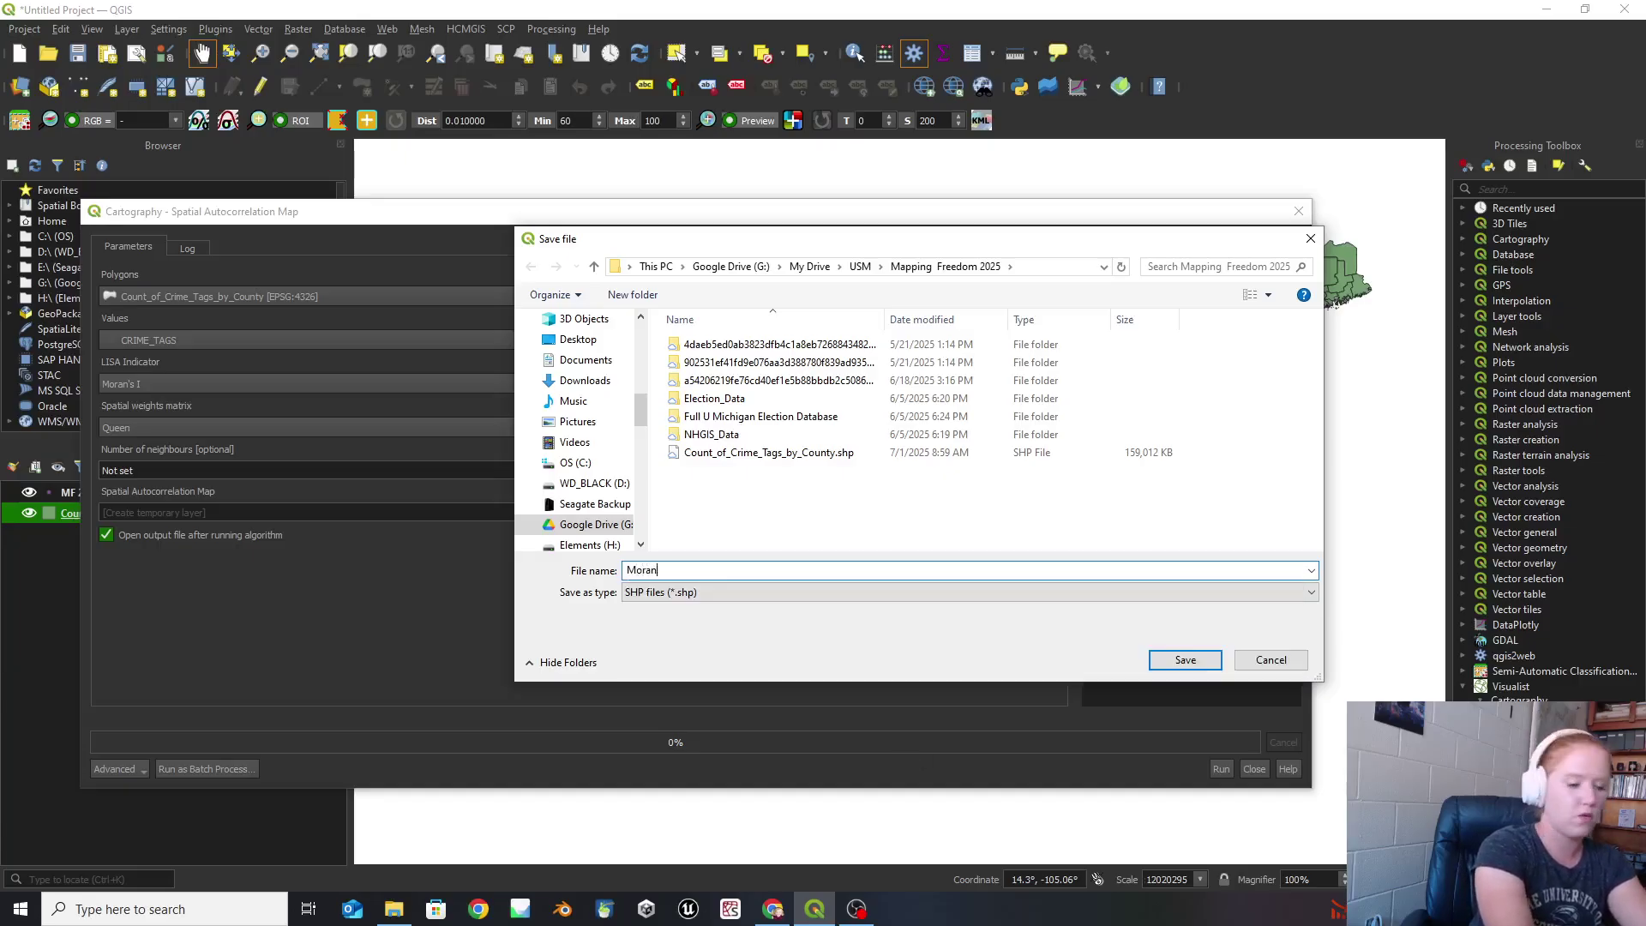
pyautogui.write('I_CrimeTags')
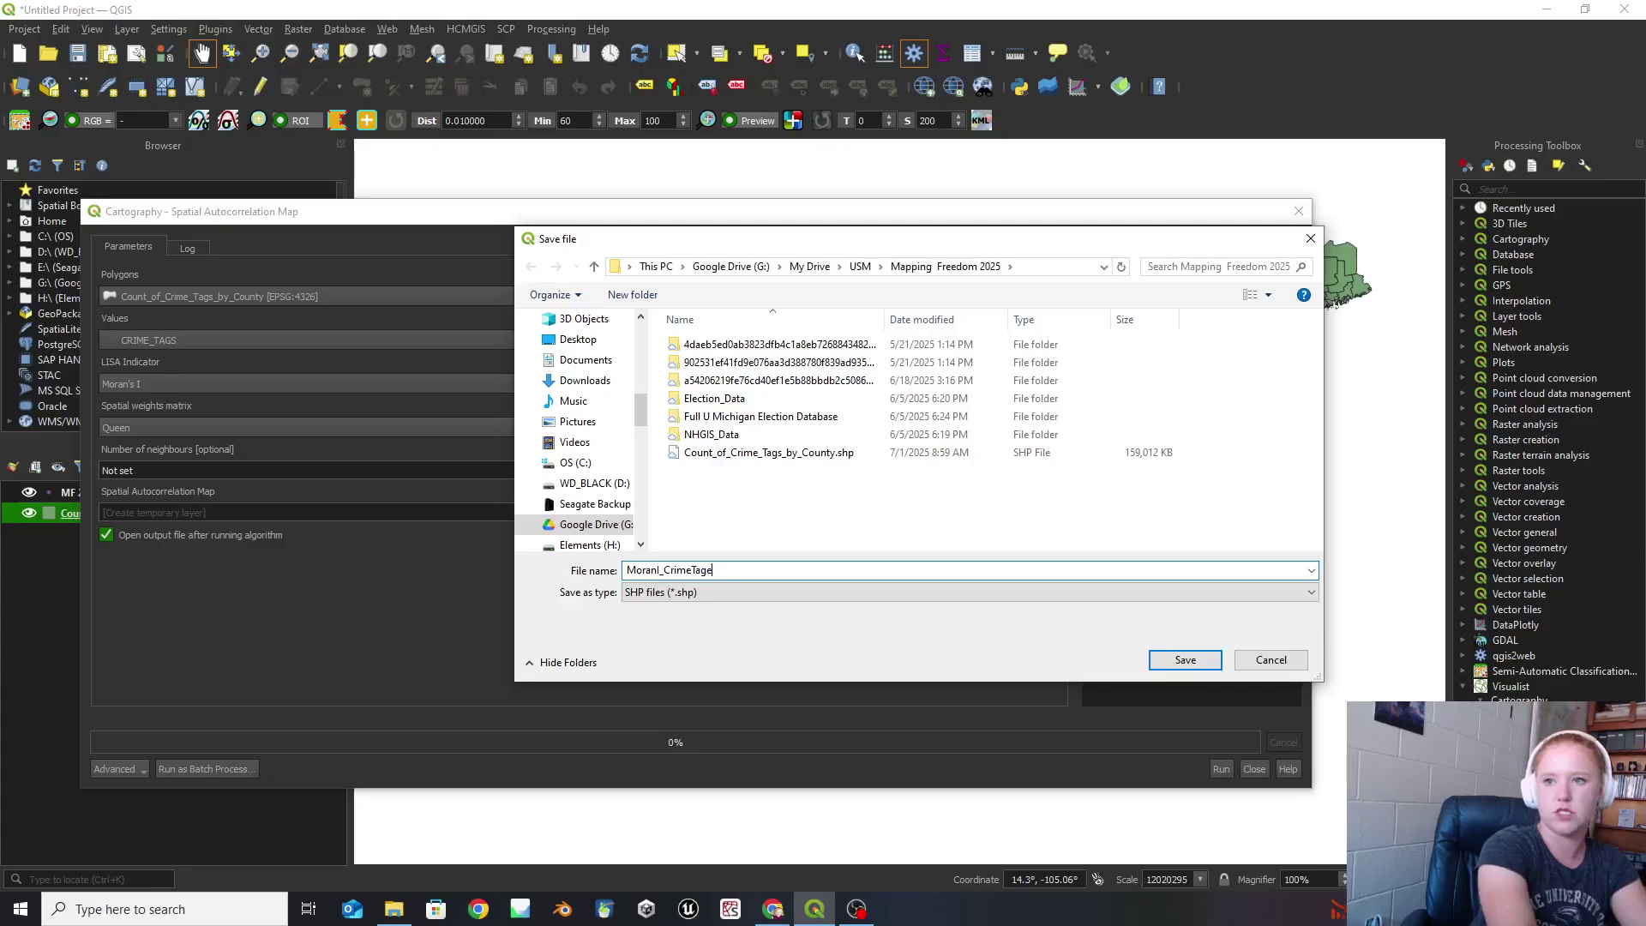
pyautogui.press('Return')
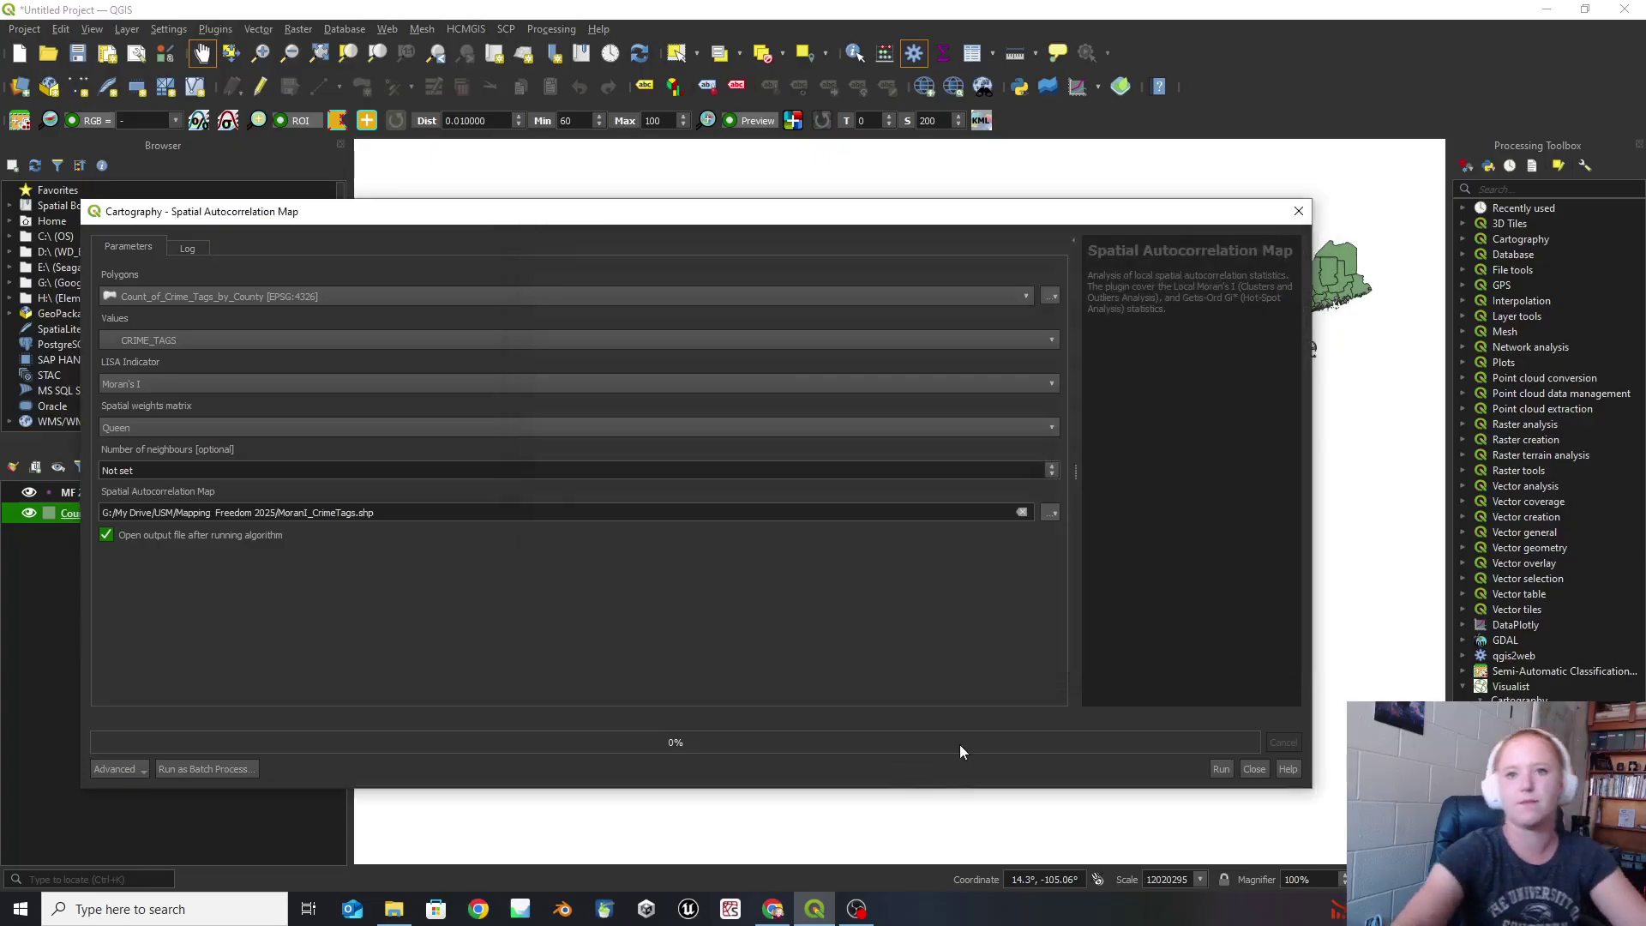
pyautogui.click(1220, 769)
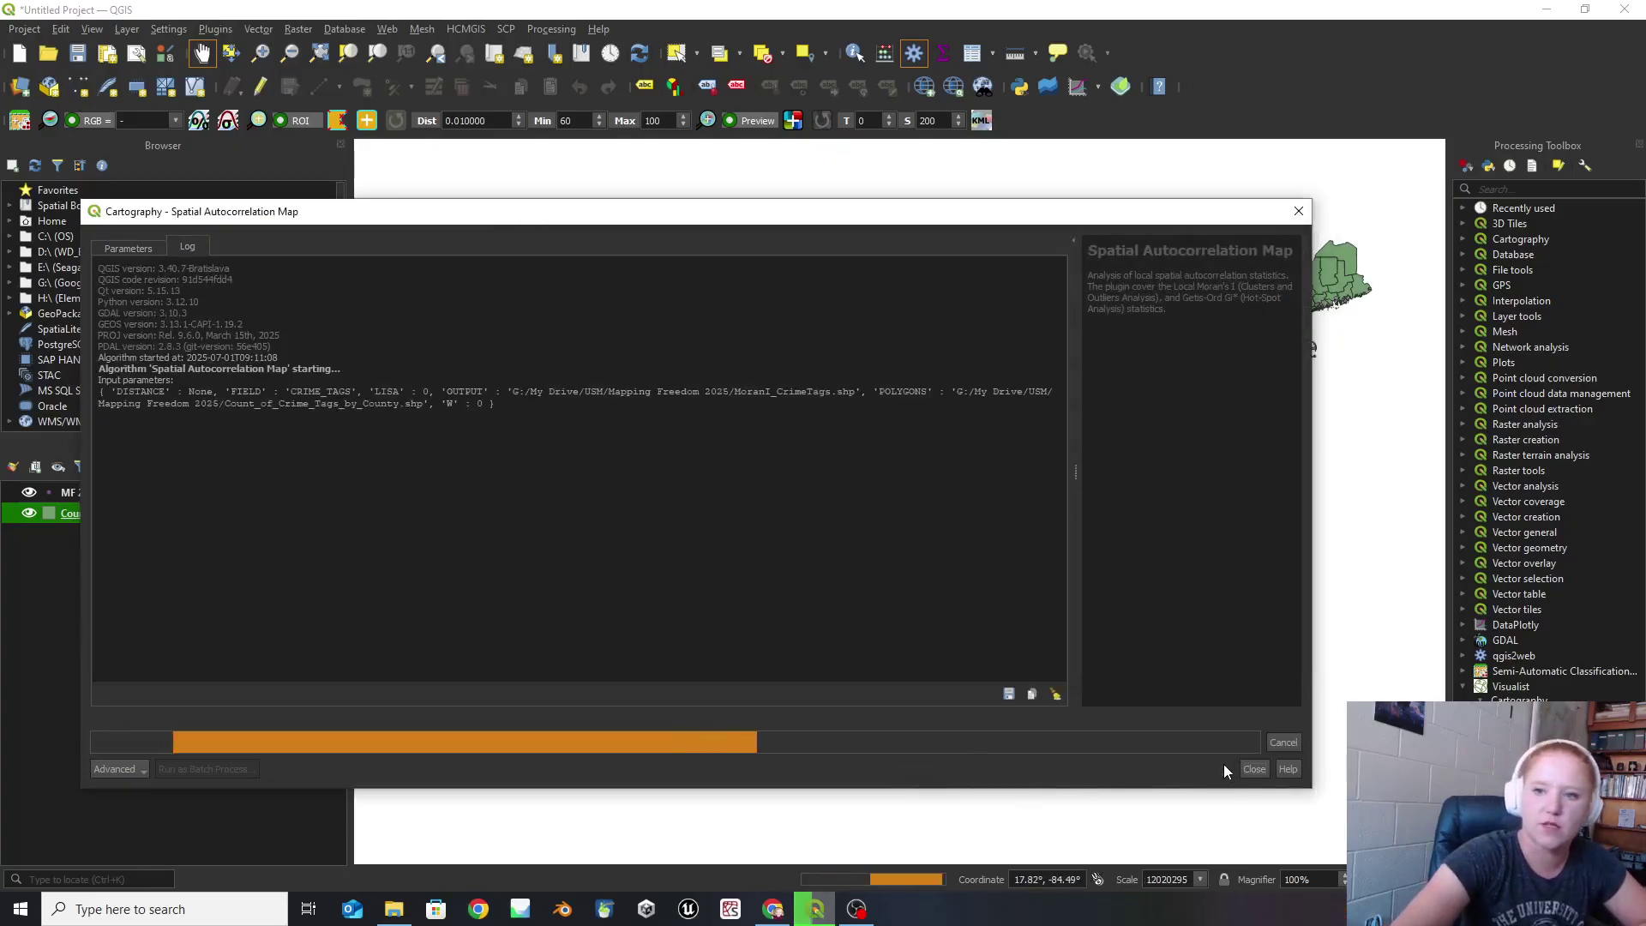
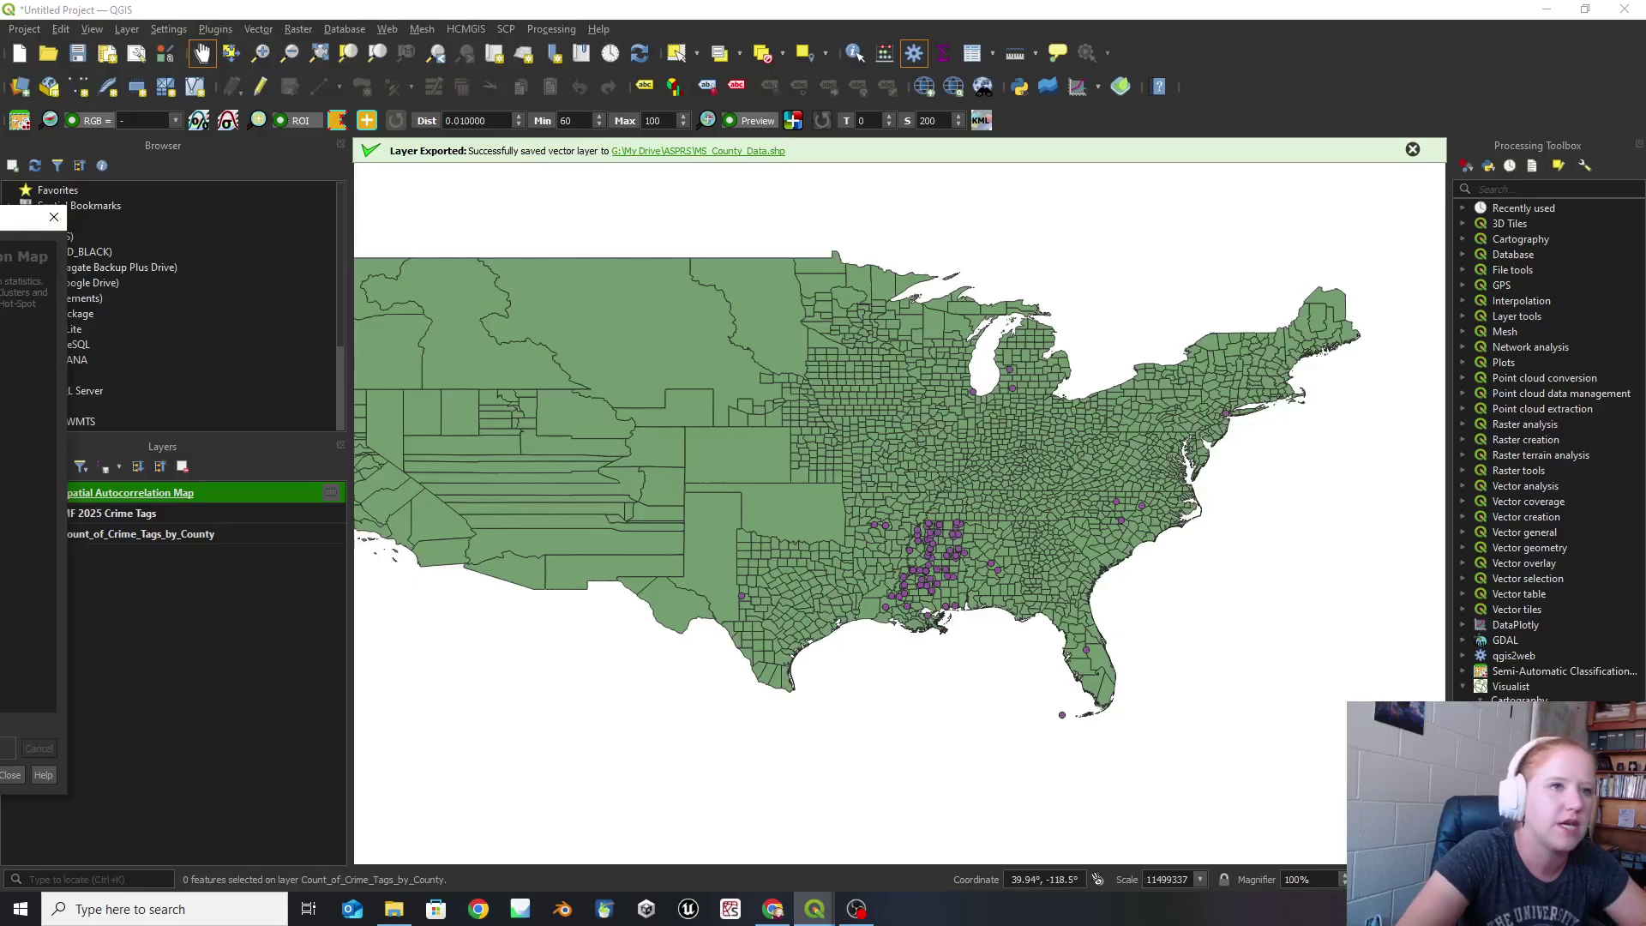
# Check and close the algorithm's log, and remove the Spatial Autocorrelation Map layer from the project.
pyautogui.moveTo(0, 198); pyautogui.dragTo(769, 197)
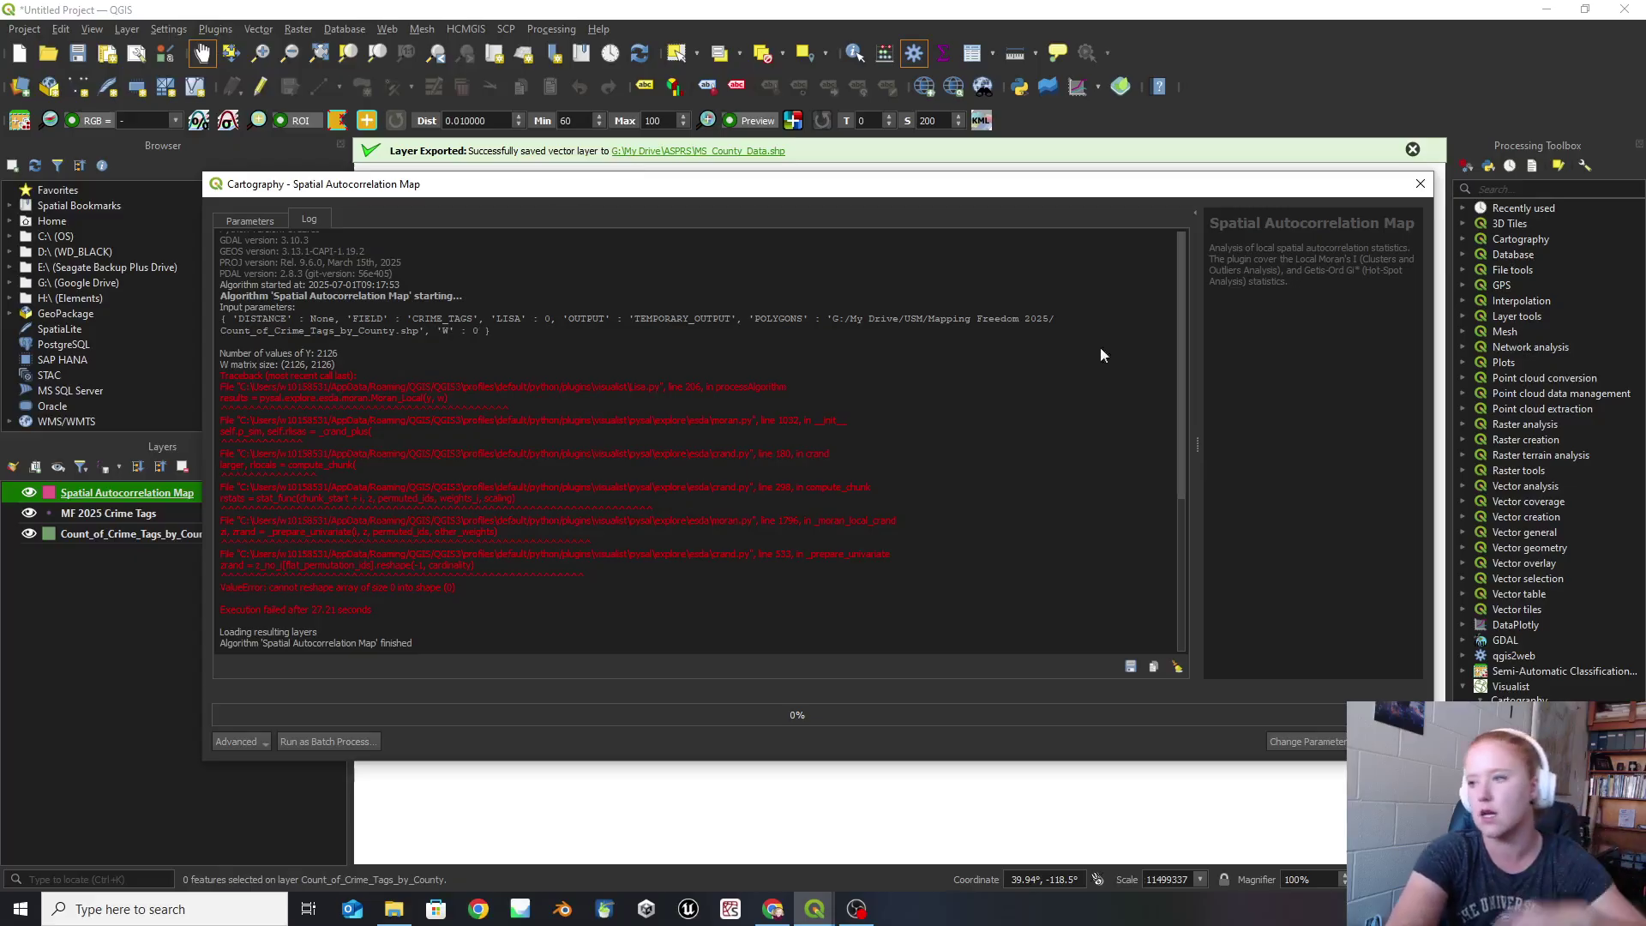
pyautogui.click(1388, 741)
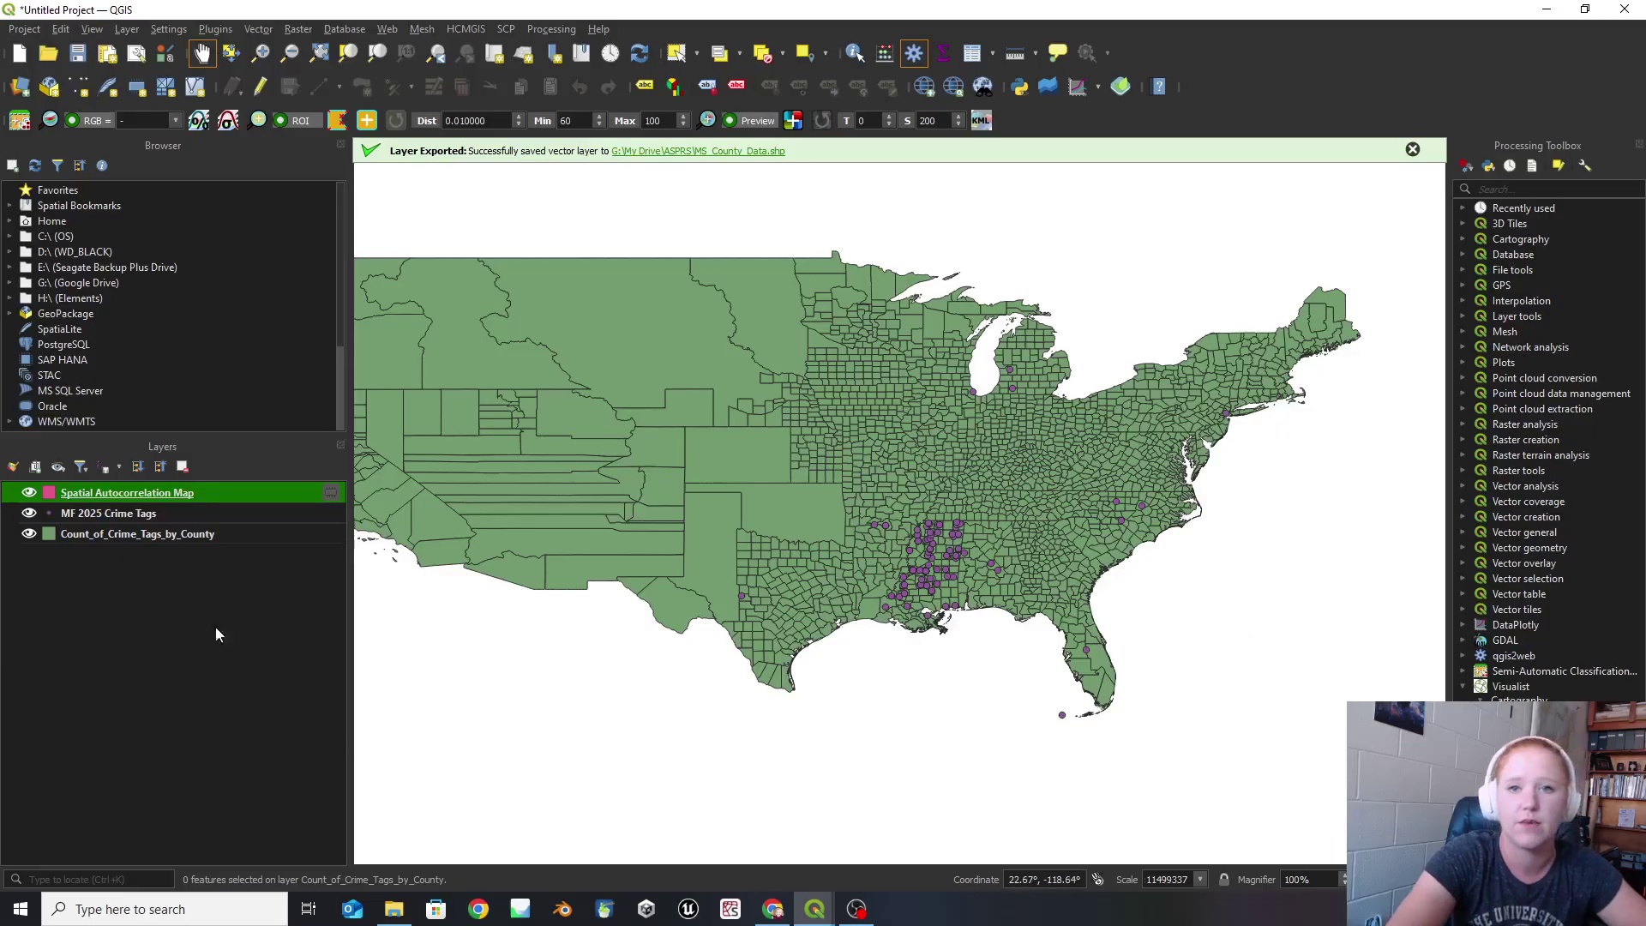
pyautogui.rightClick(127, 496)
pyautogui.click(186, 223)
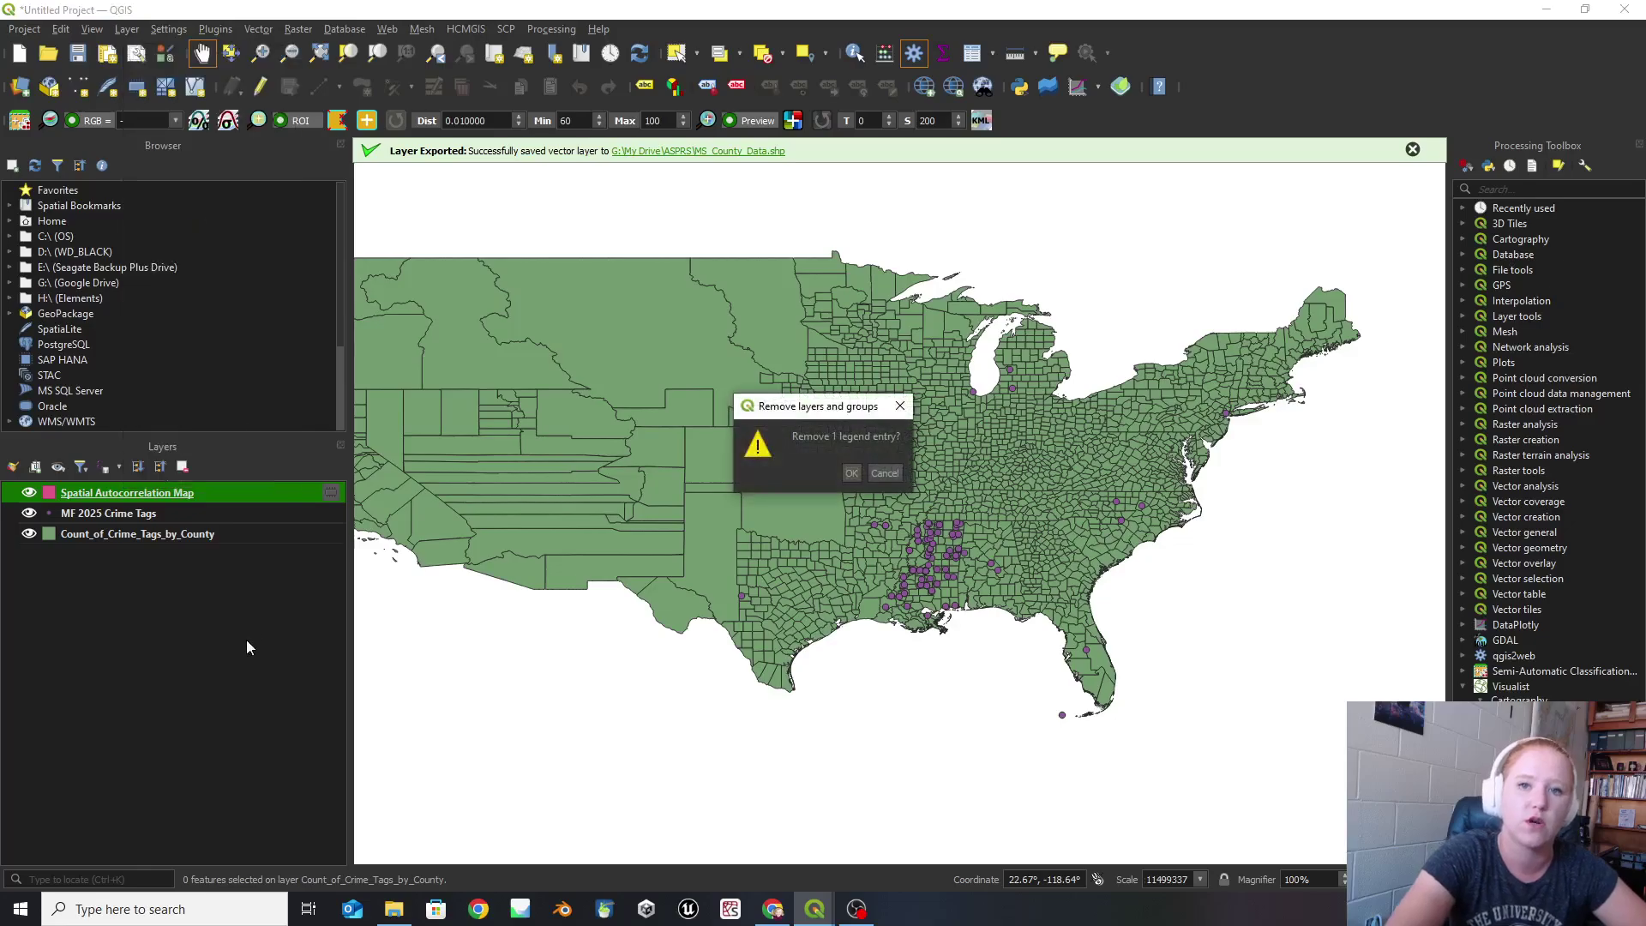
pyautogui.click(848, 473)
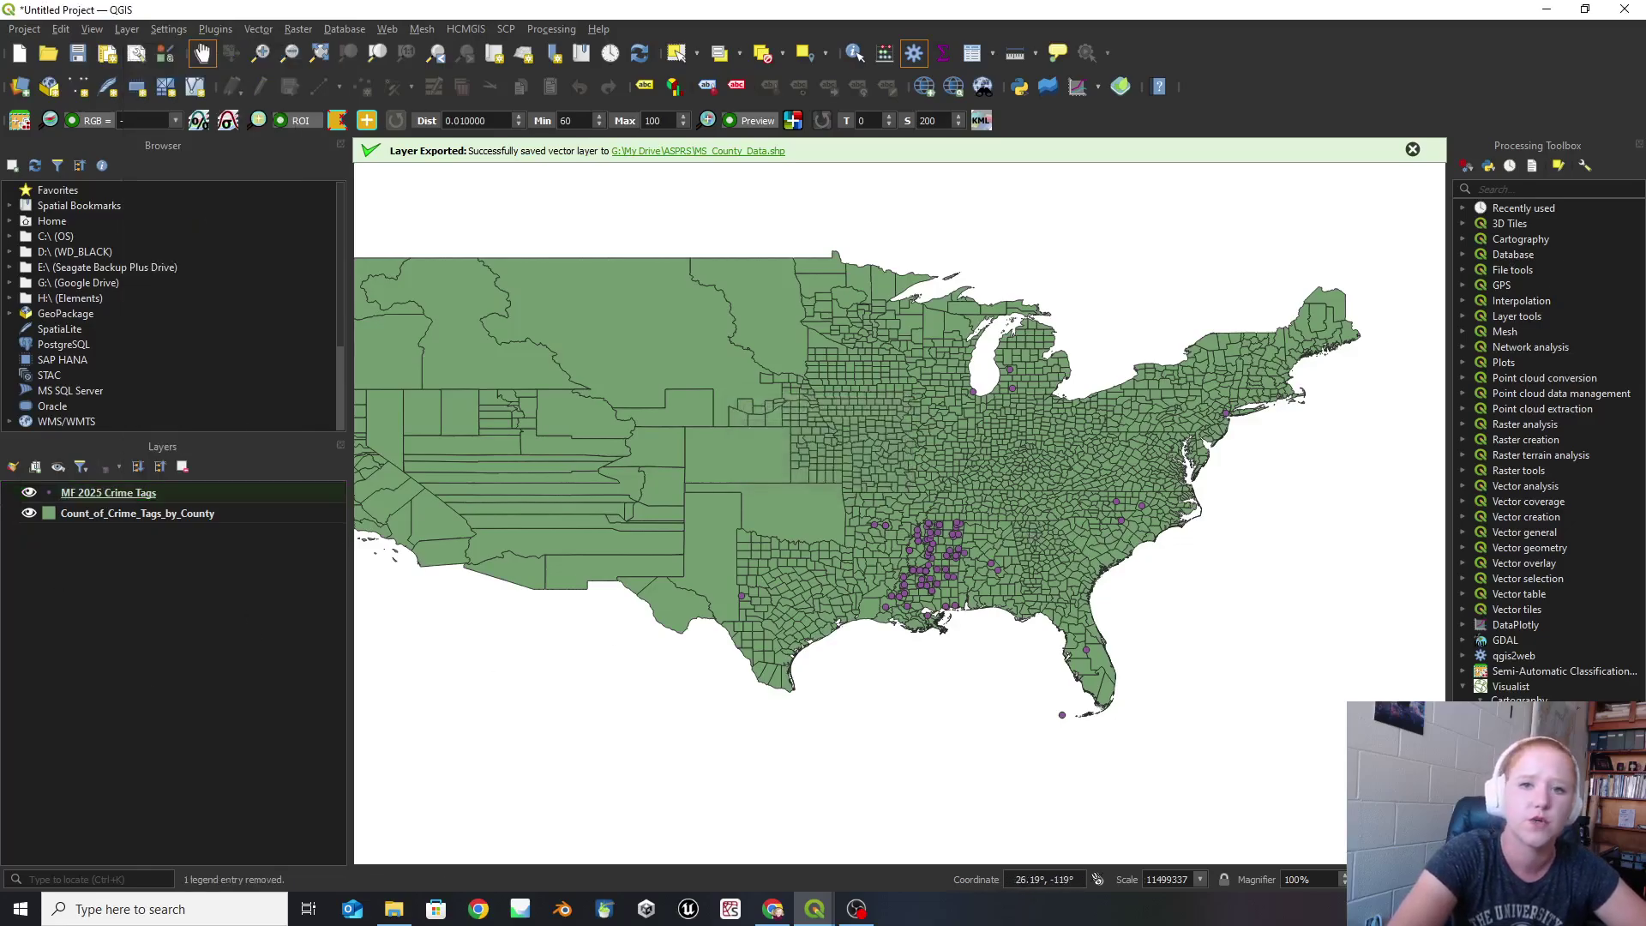
# Open the attribute table of the Count_of_Crime_Tags_by_County layer.
pyautogui.click(108, 518)
pyautogui.rightClick(108, 523)
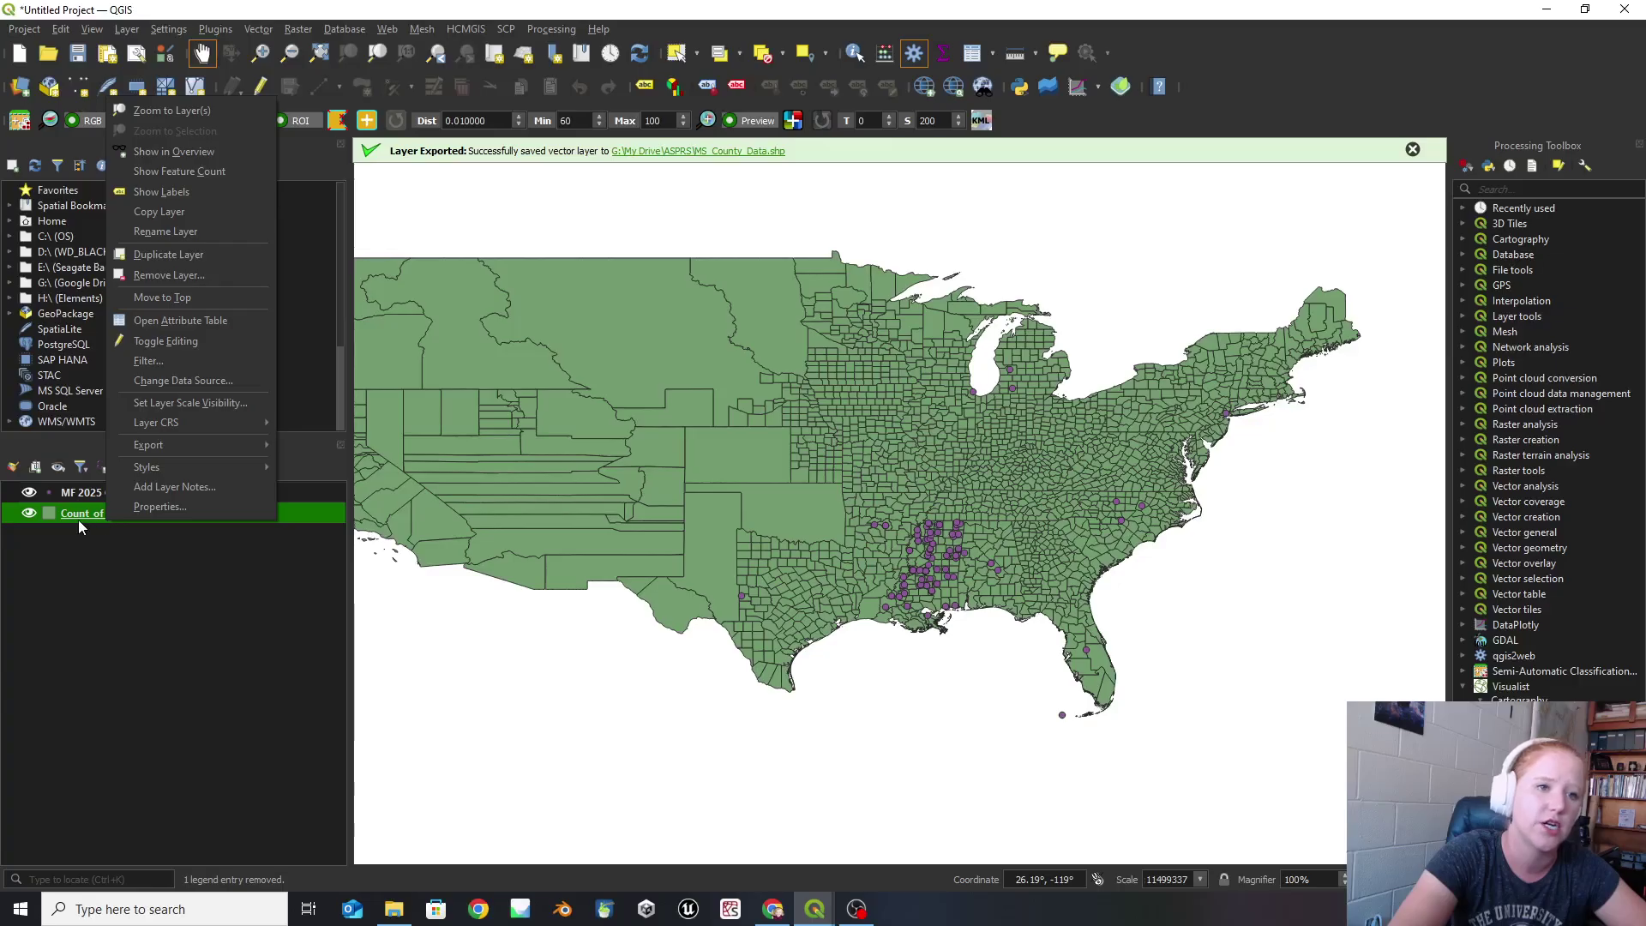
pyautogui.click(206, 320)
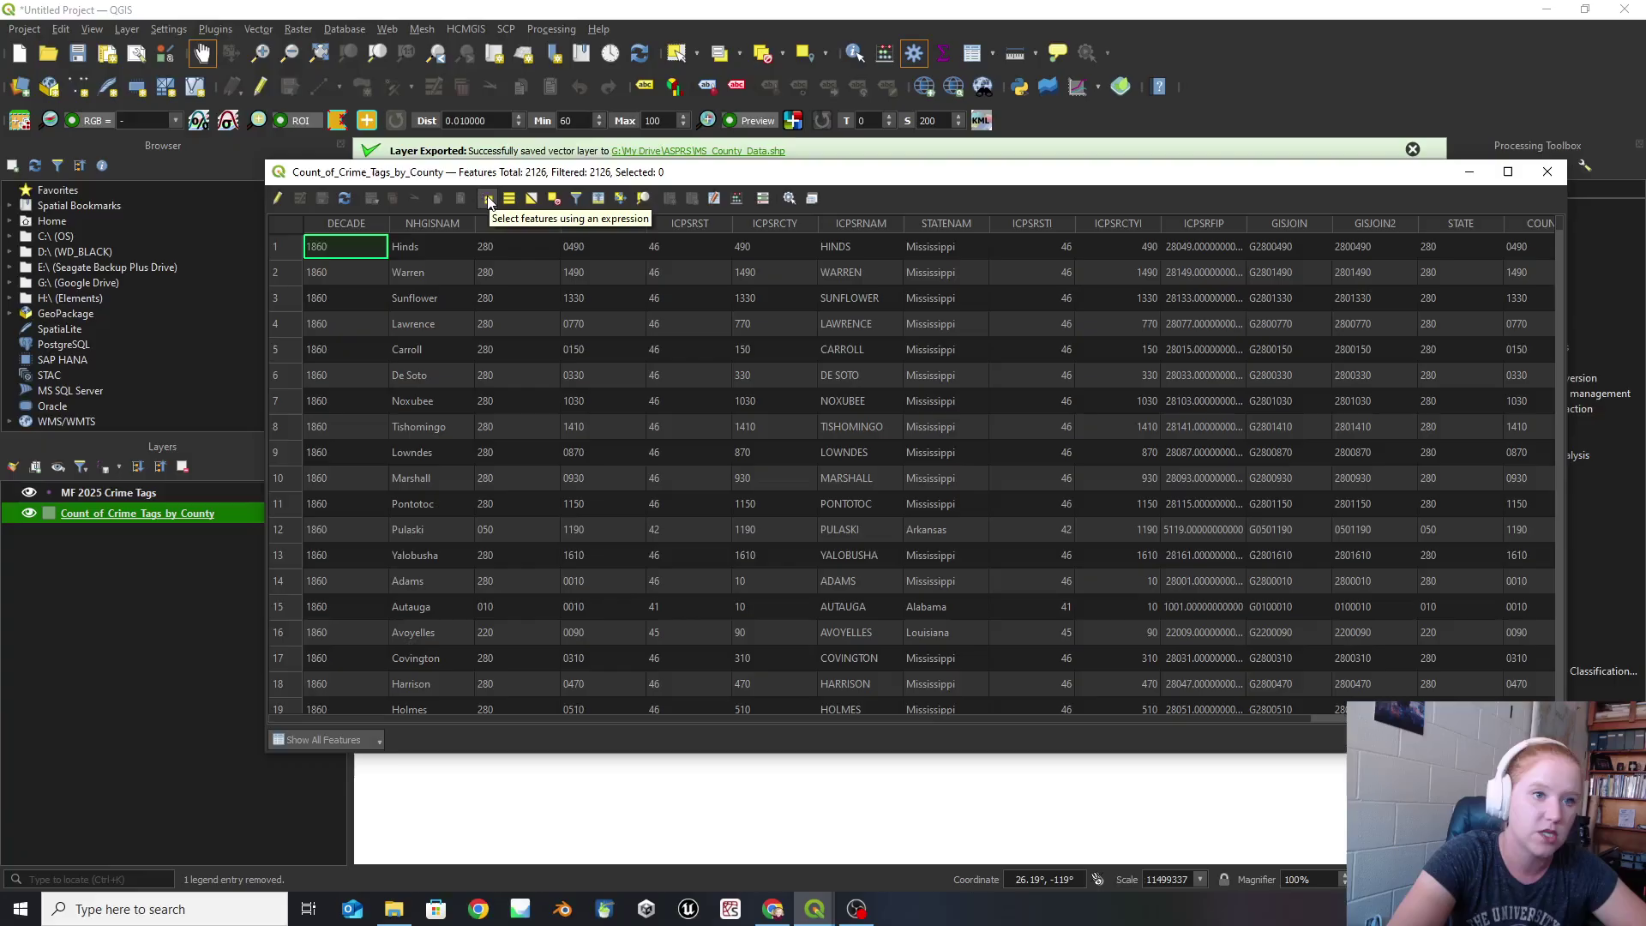
# Select the Mississippi counties with the expression "STATENAM" = 'Mississippi' and close the expression dialog.
pyautogui.click(489, 201)
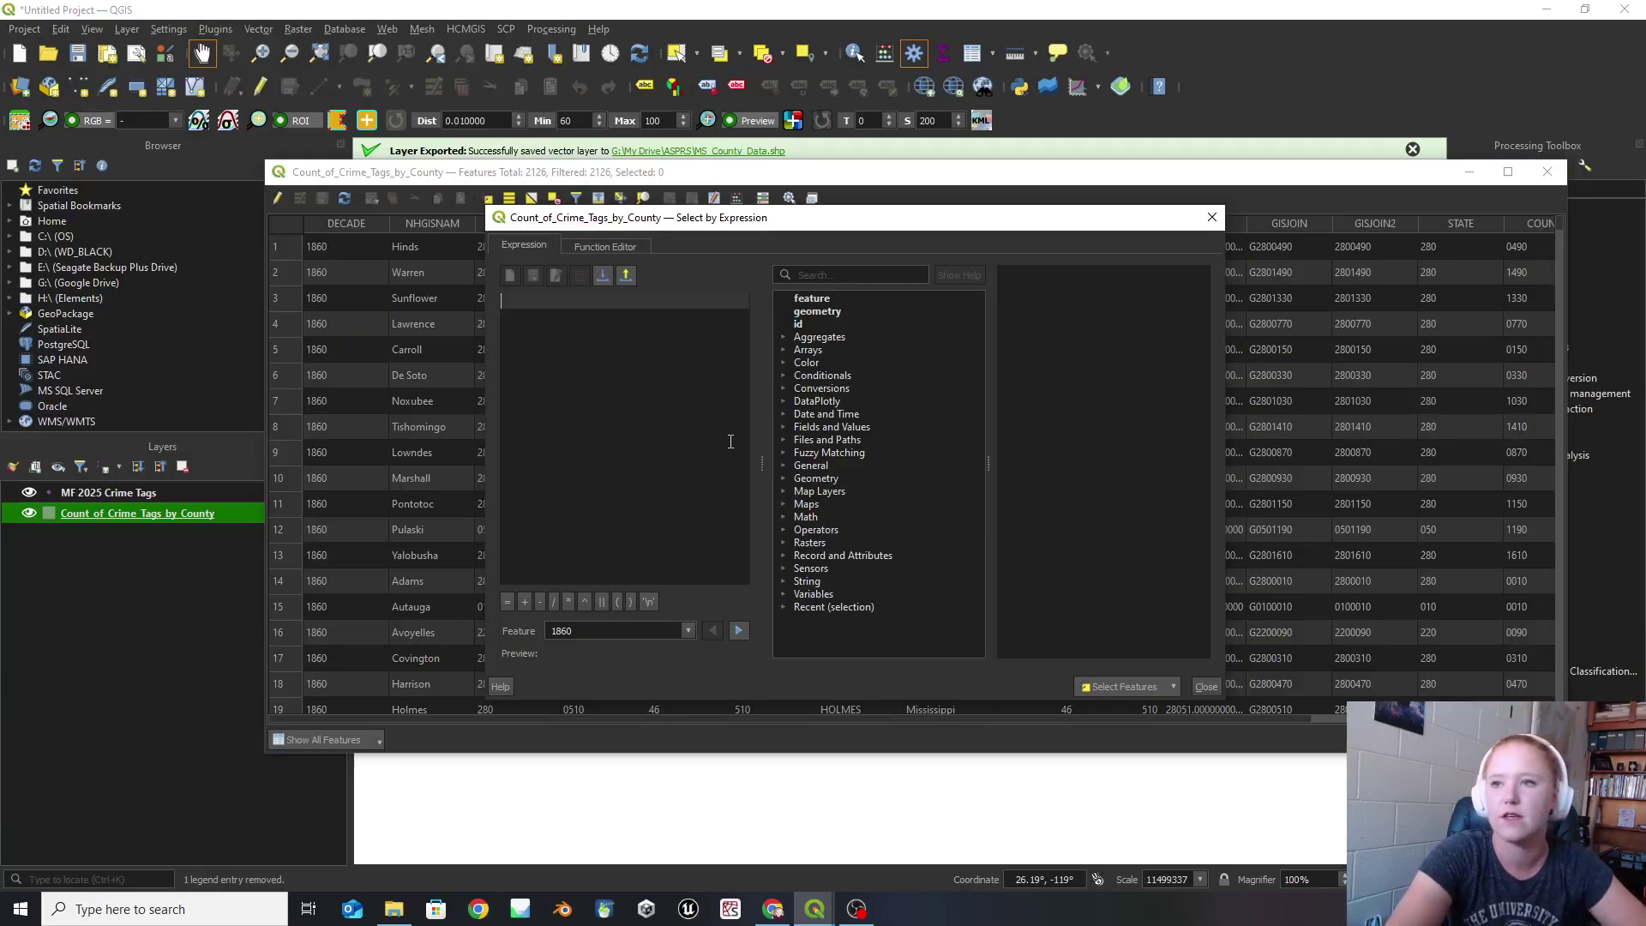
pyautogui.click(782, 426)
pyautogui.scroll(-3, 839, 429)
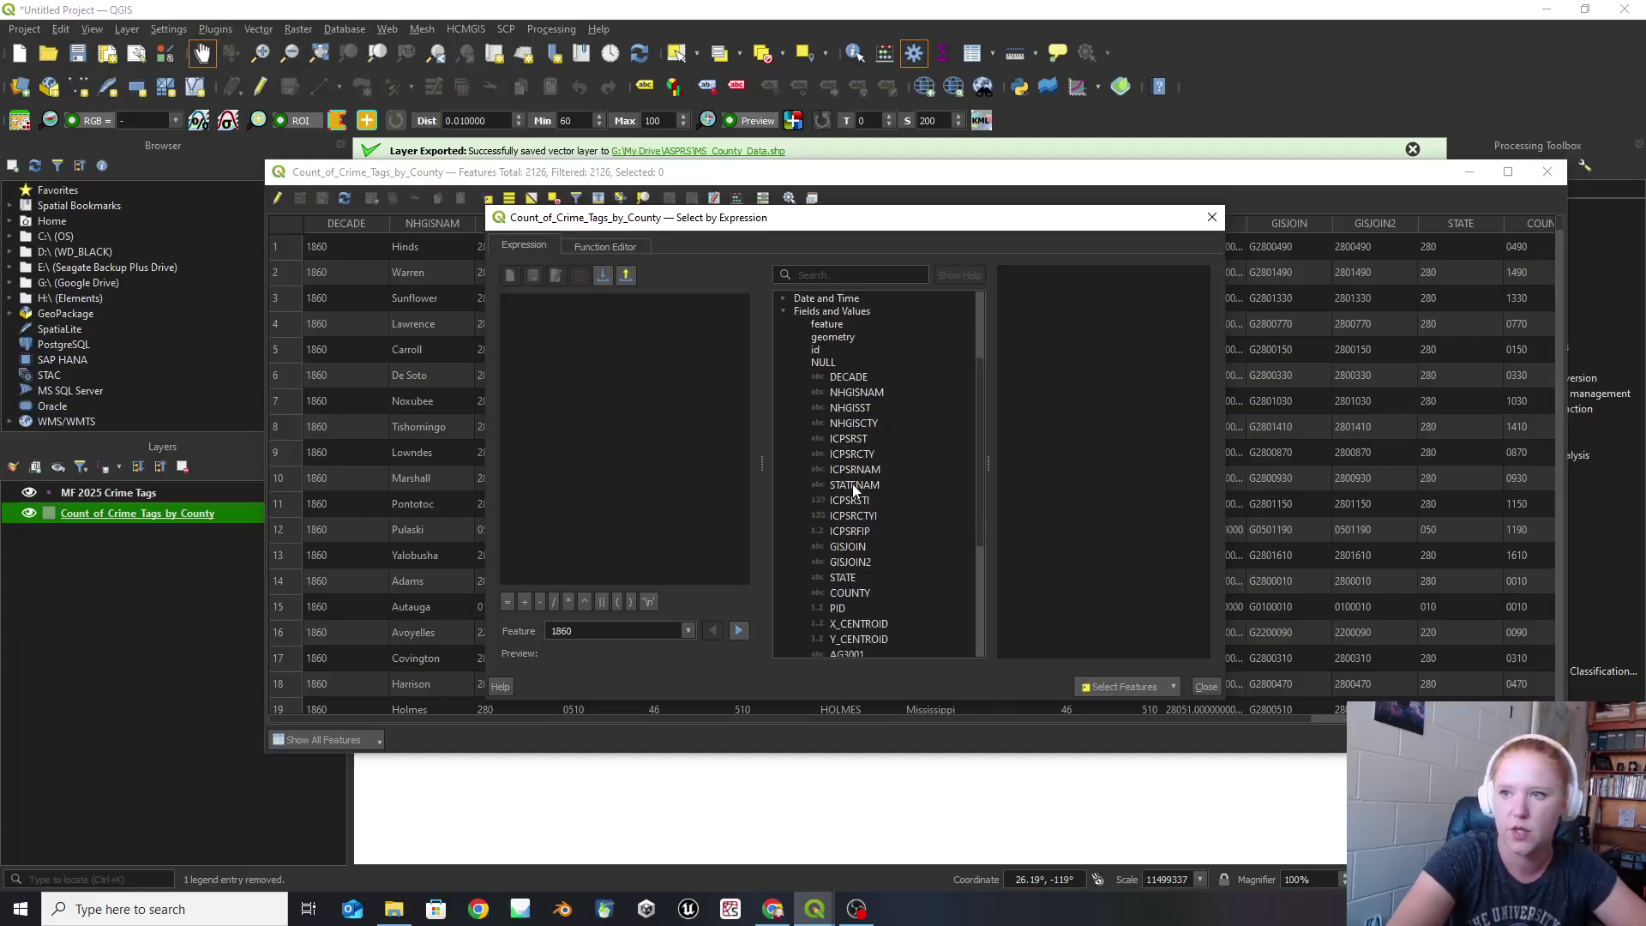
pyautogui.doubleClick(855, 486)
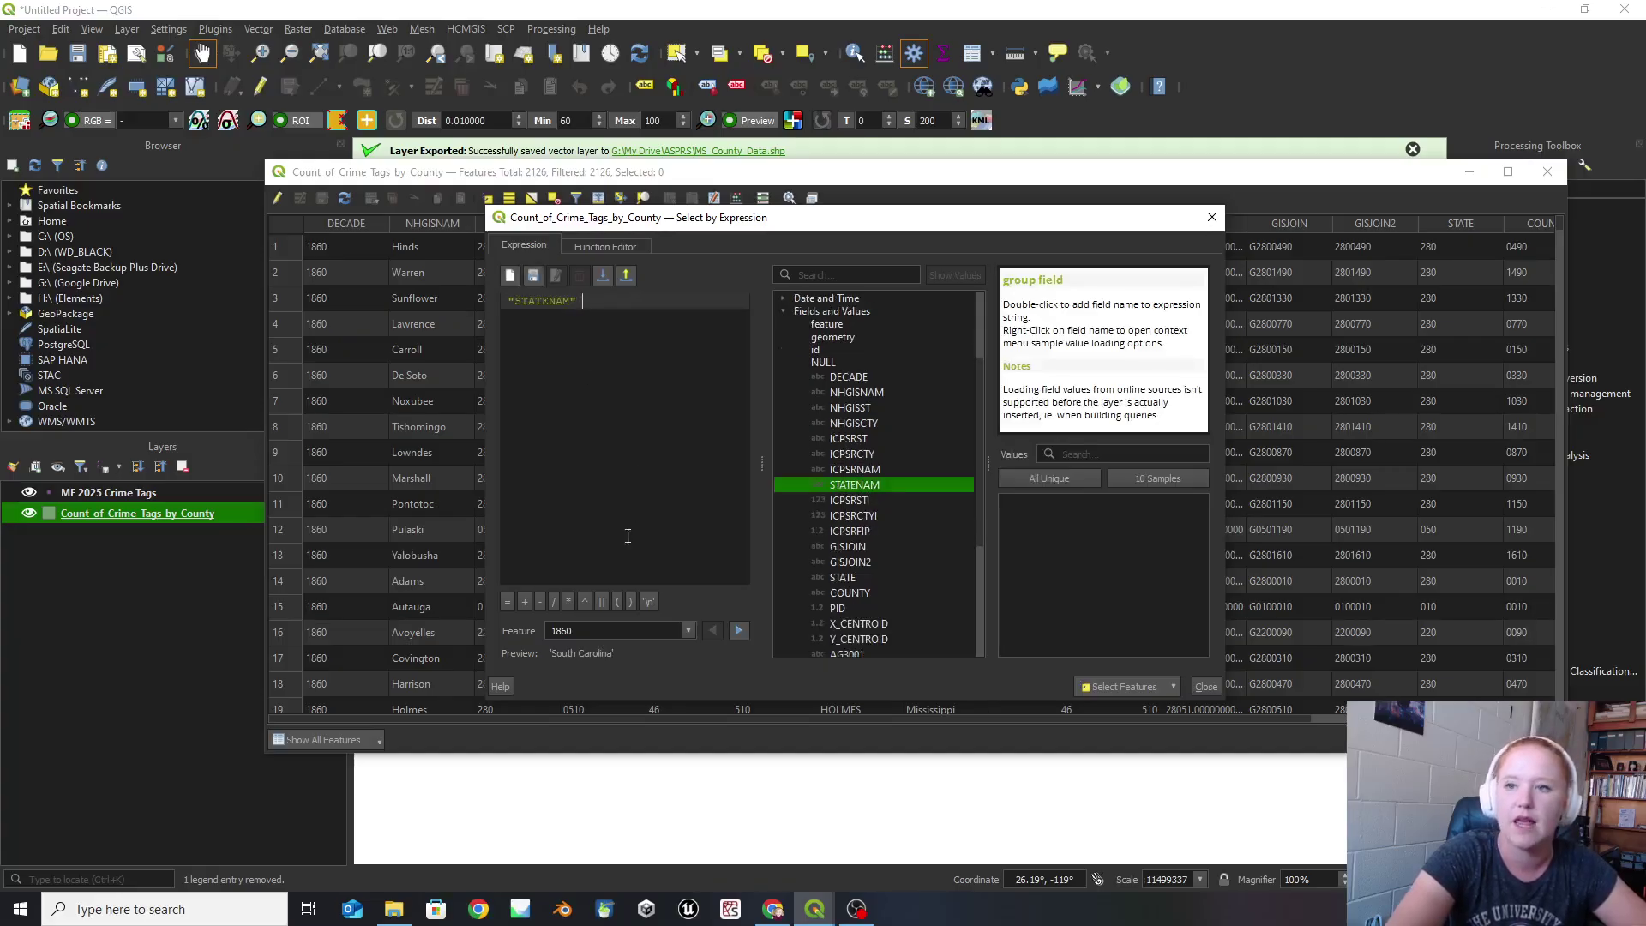
pyautogui.click(507, 602)
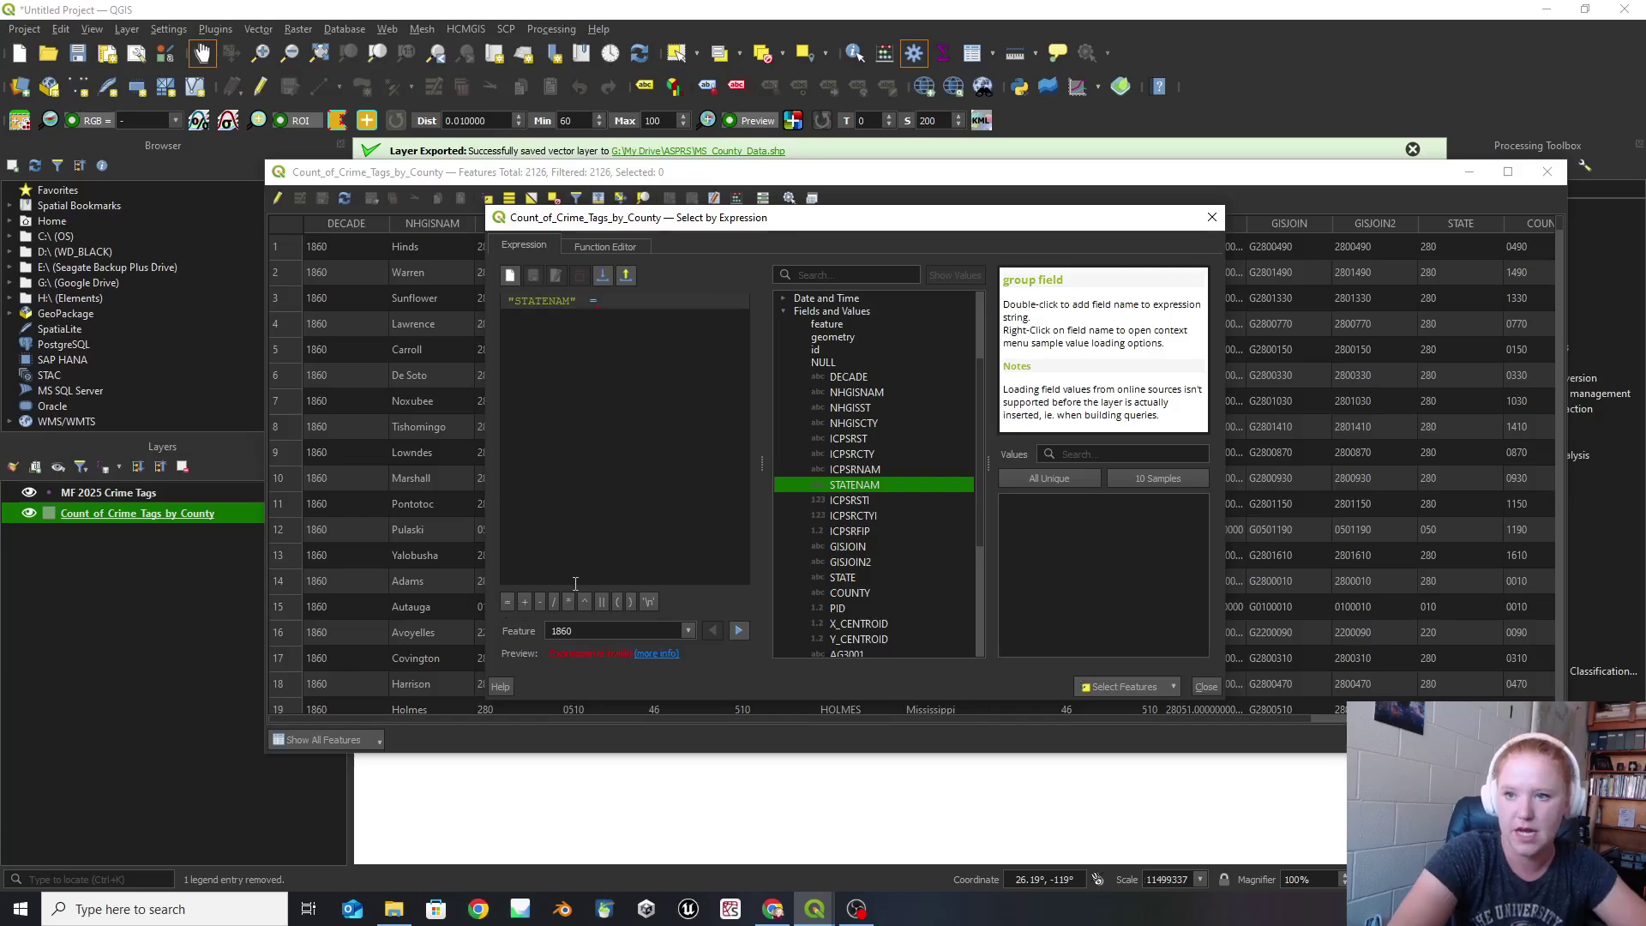
pyautogui.click(1037, 478)
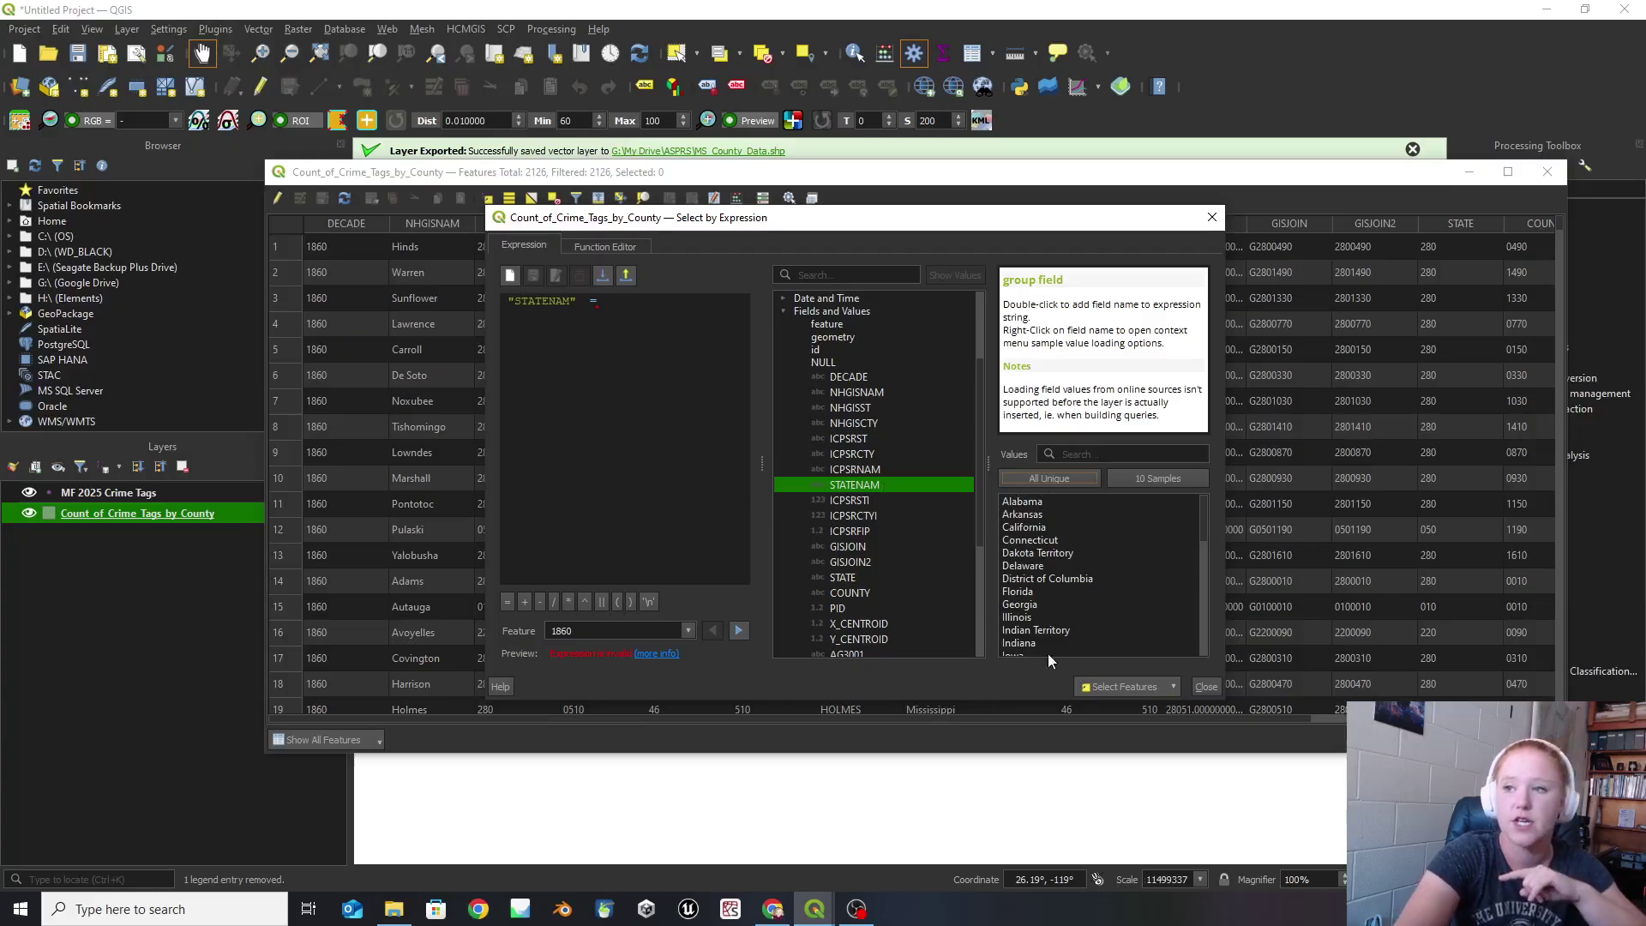
pyautogui.scroll(-5, 1020, 561)
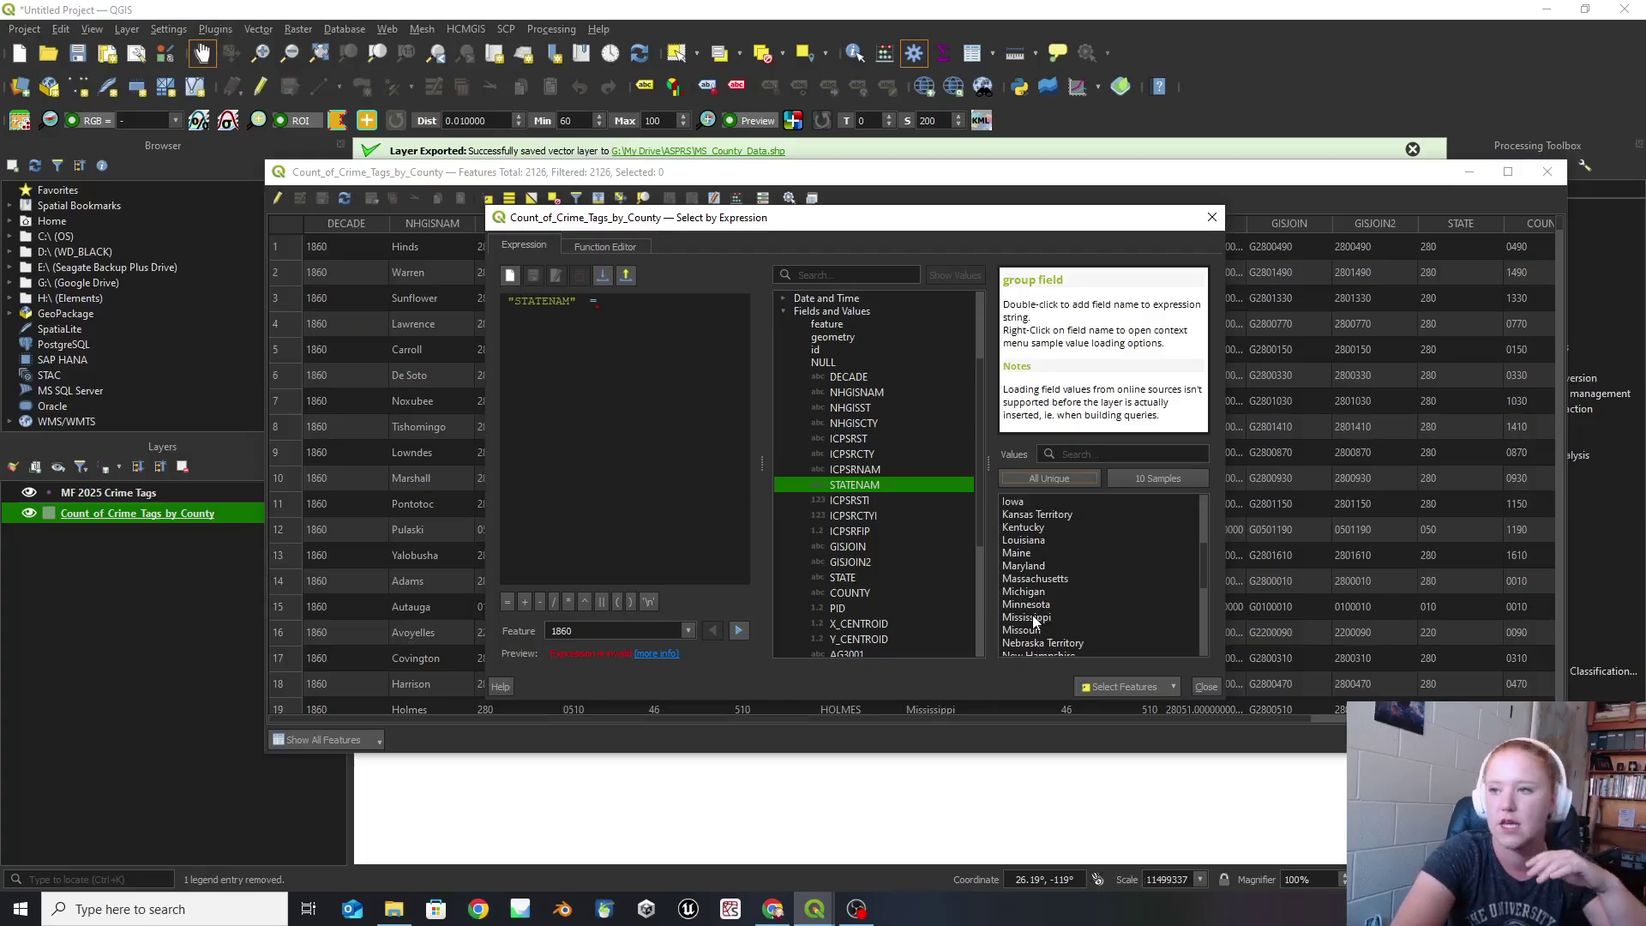
pyautogui.doubleClick(1032, 616)
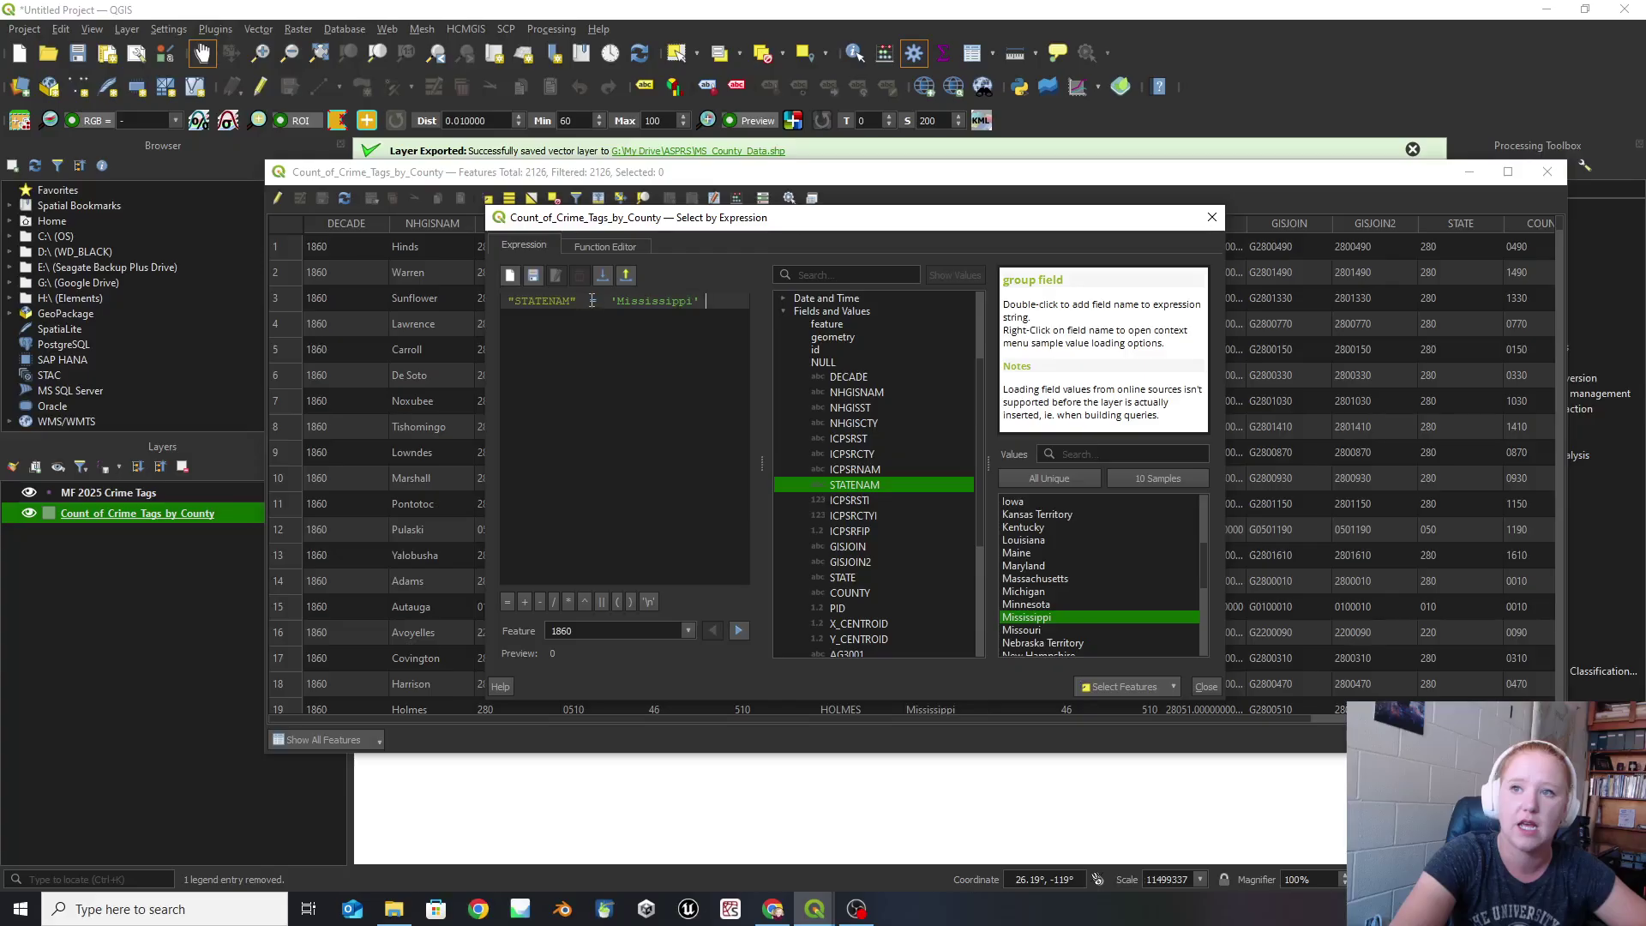
pyautogui.click(1119, 686)
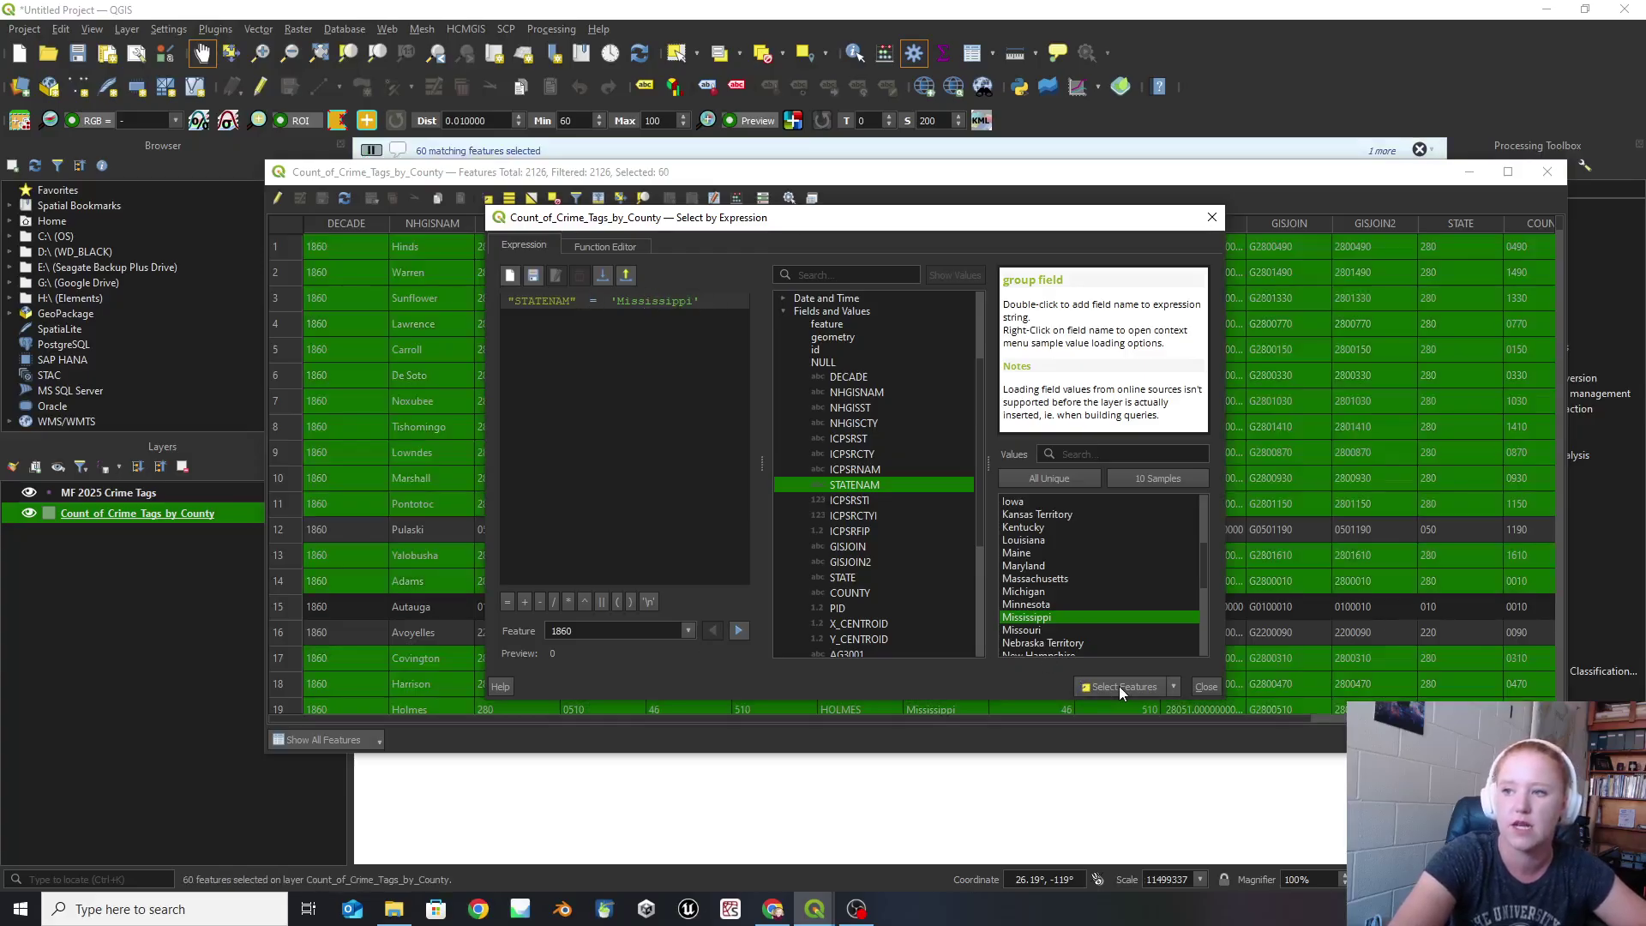
pyautogui.click(1206, 687)
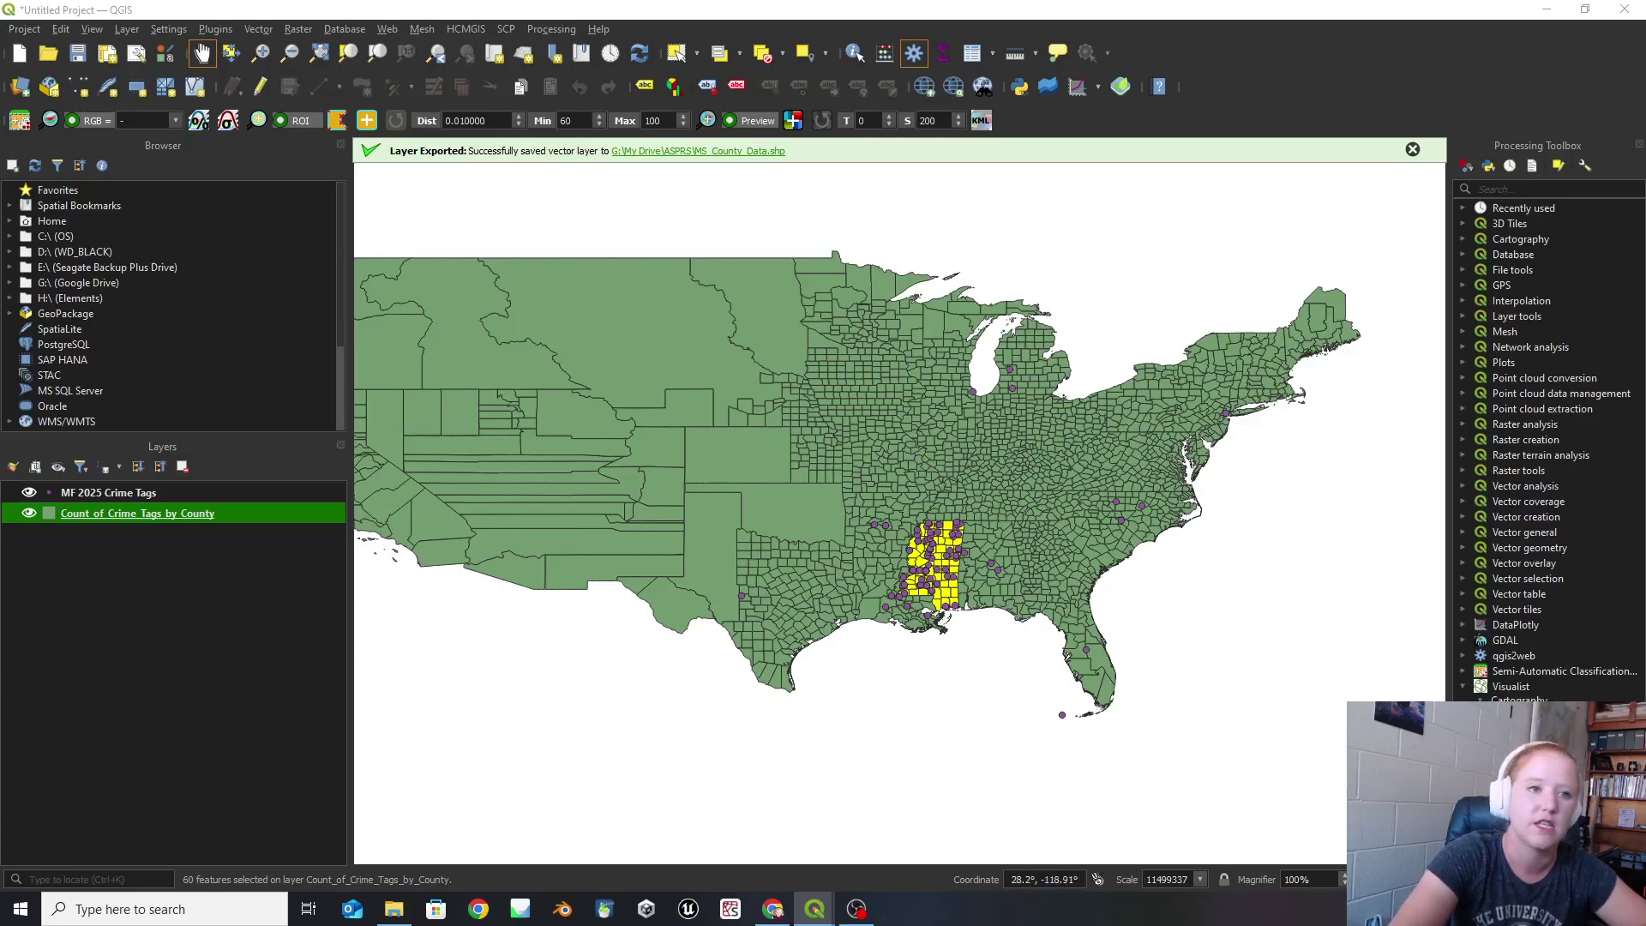
# Export the selected Mississippi counties as the ESRI Shapefile MS_County_Data.shp in the ASPRS folder, overwriting the existing file.
pyautogui.press('F6')
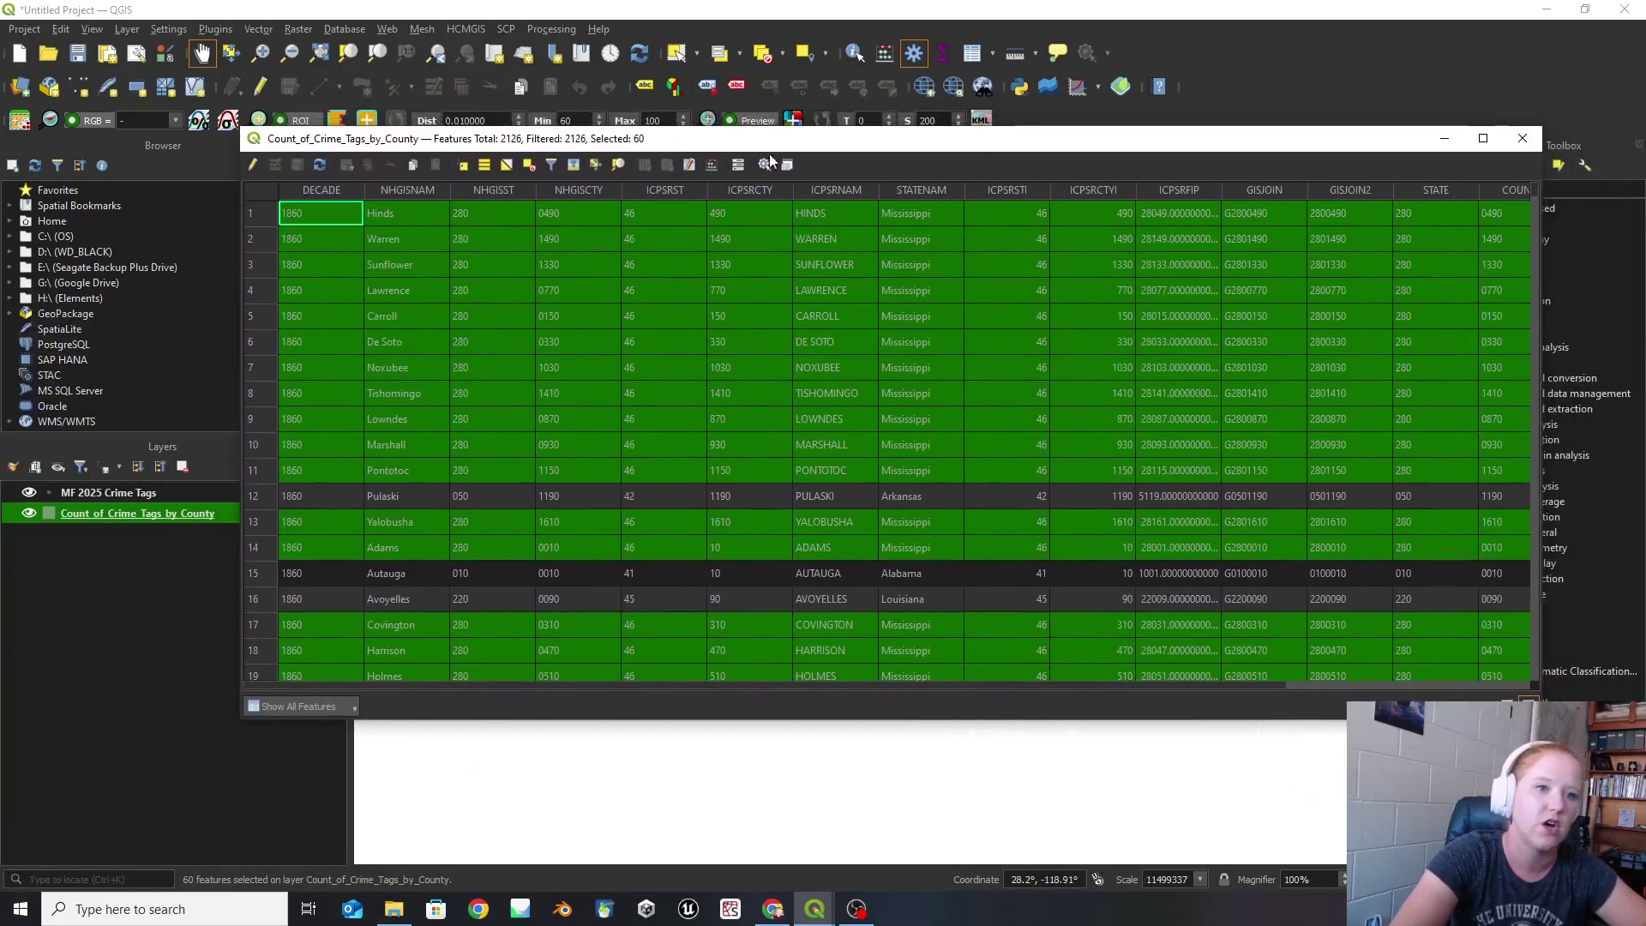
pyautogui.click(1522, 138)
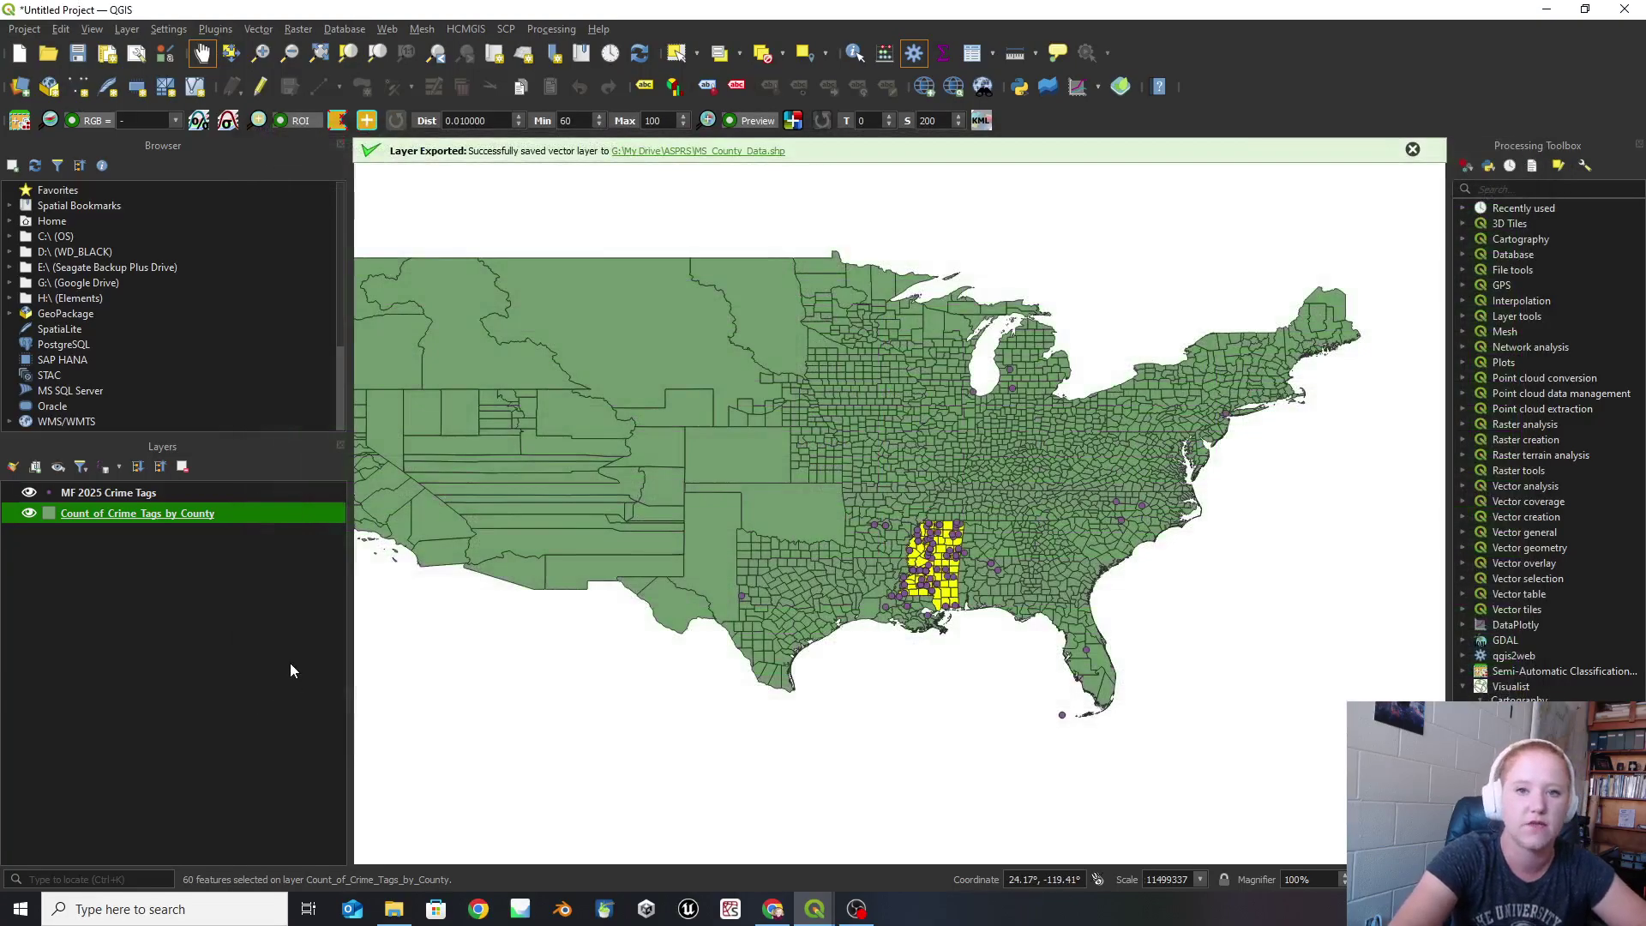
pyautogui.rightClick(64, 515)
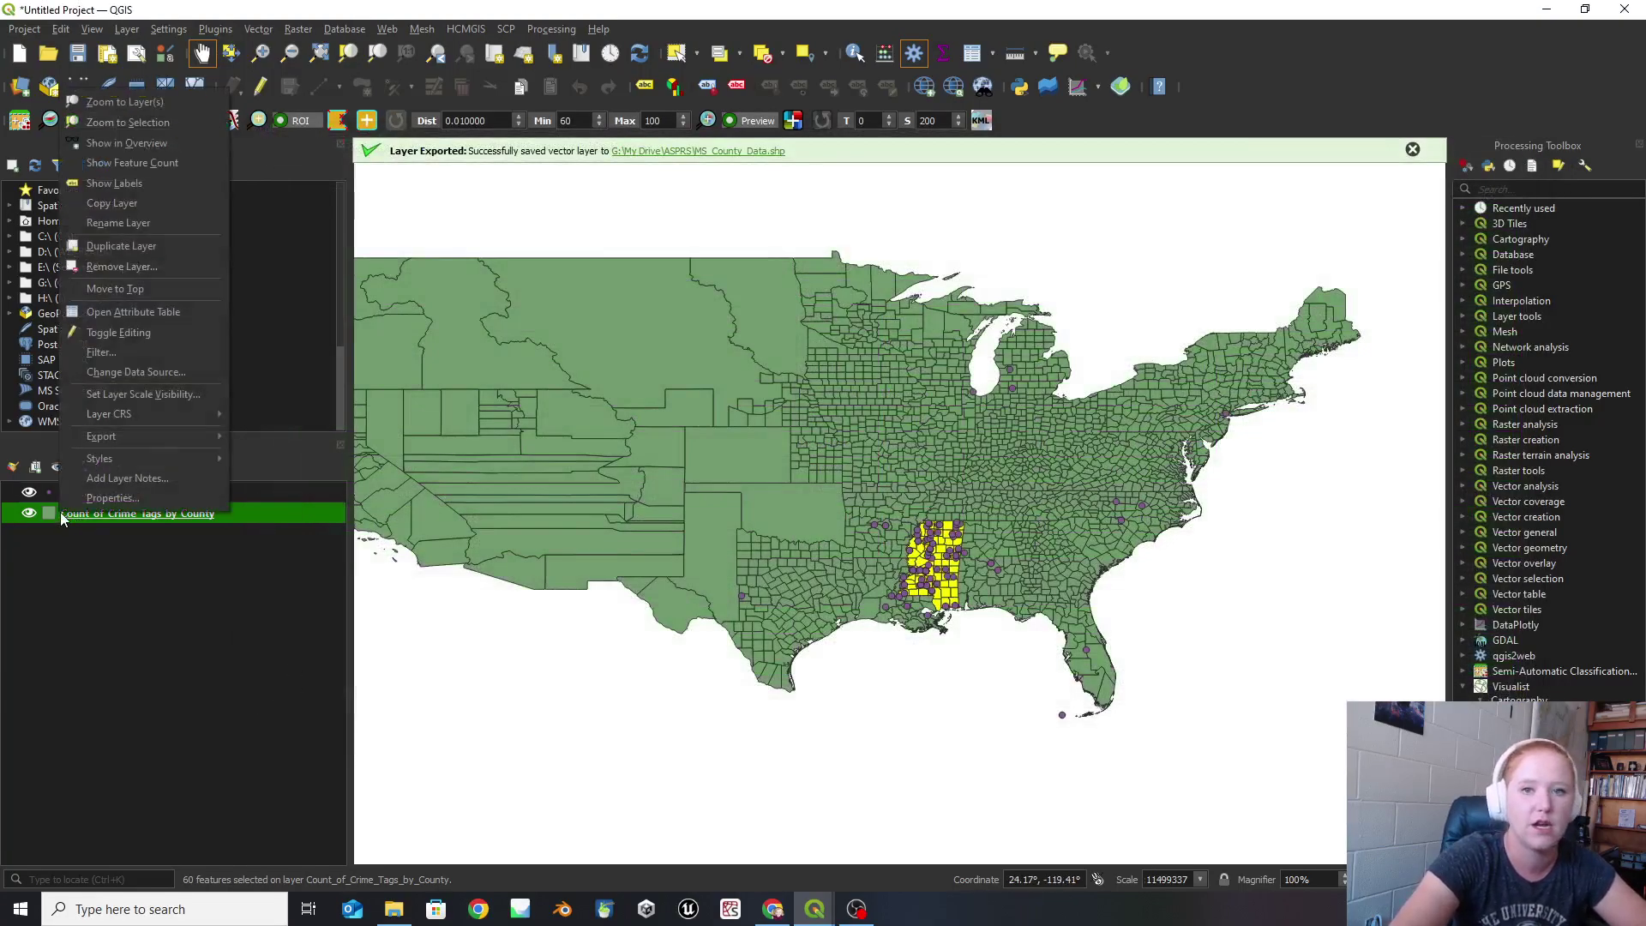
pyautogui.moveTo(183, 439)
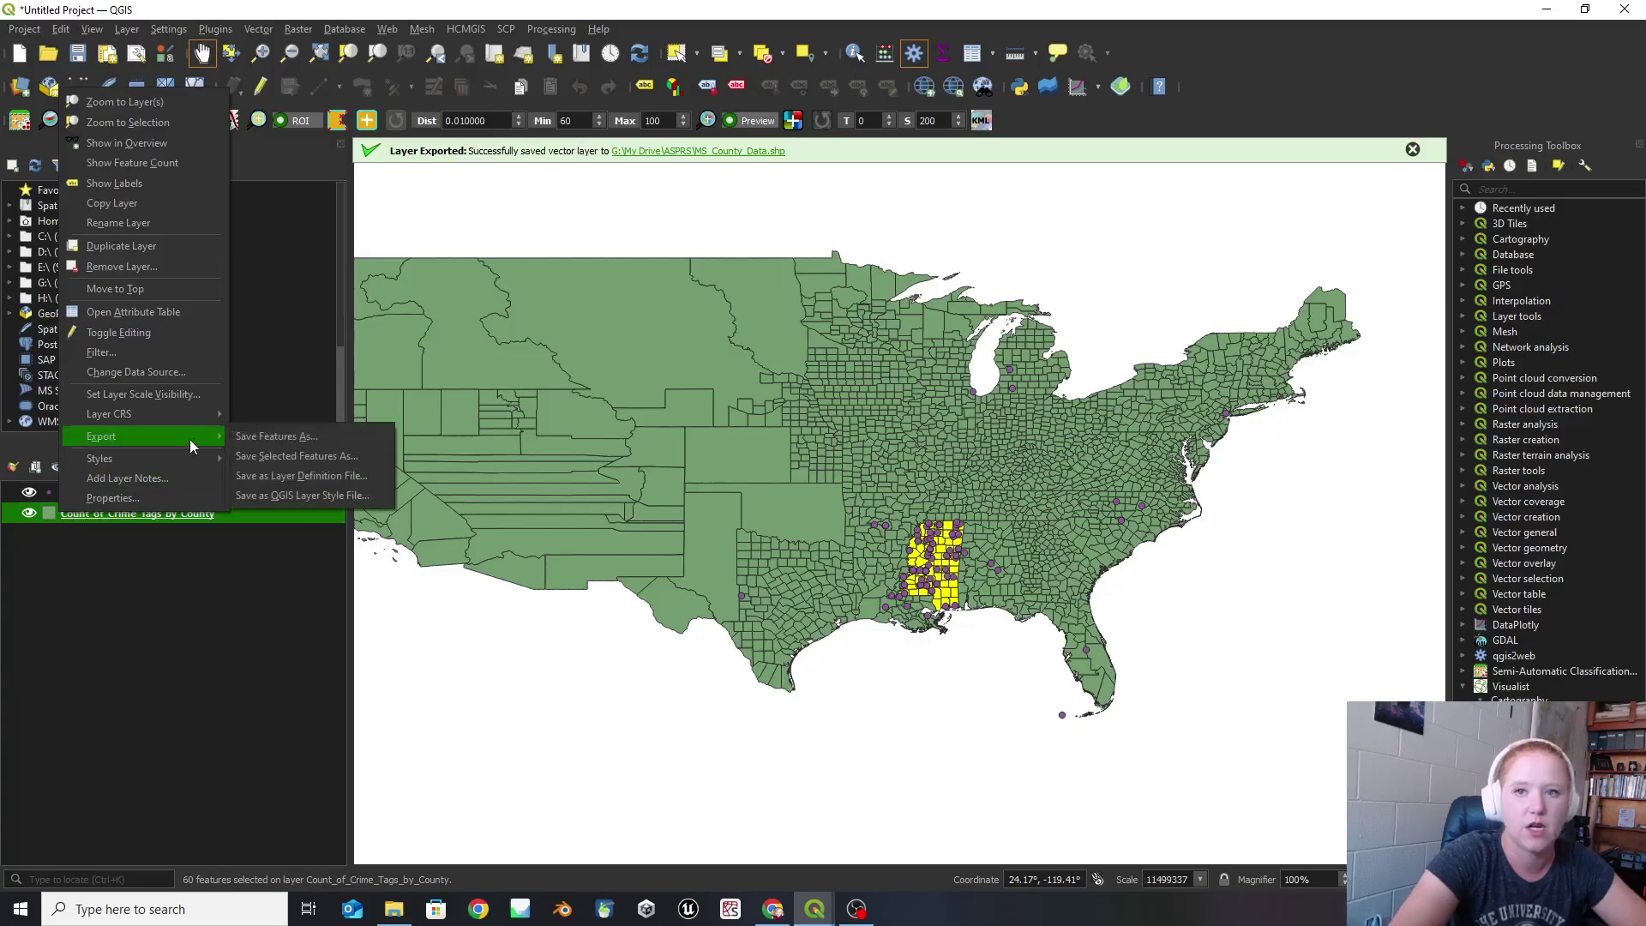
pyautogui.click(317, 454)
pyautogui.moveTo(243, 186); pyautogui.dragTo(794, 152)
pyautogui.click(1070, 214)
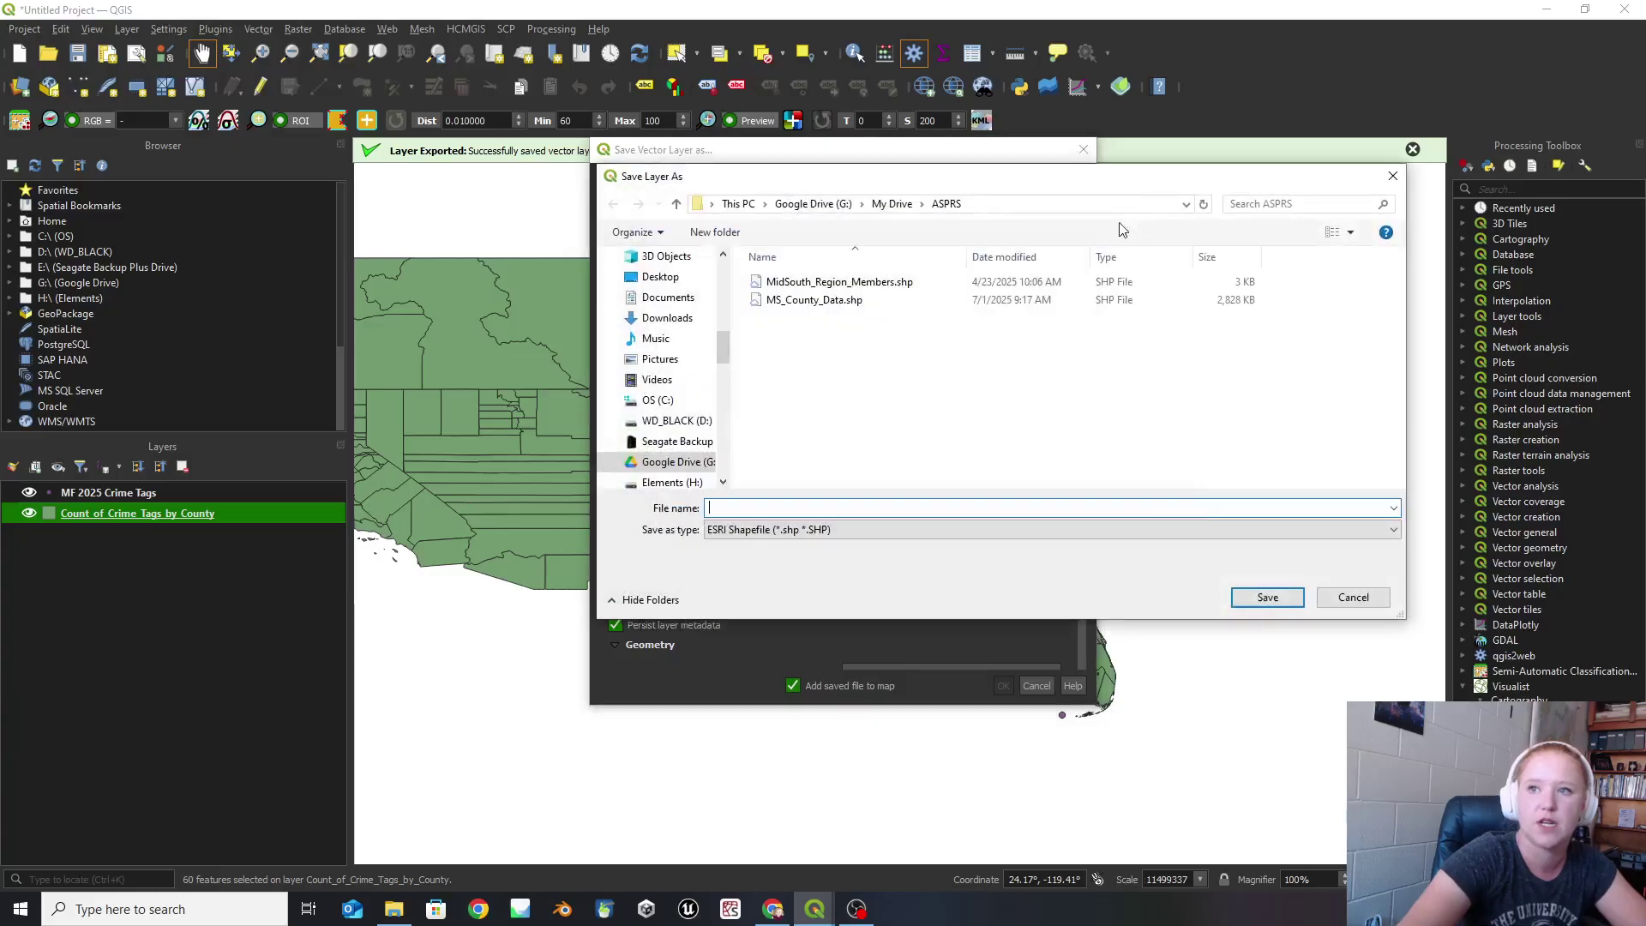
pyautogui.click(814, 300)
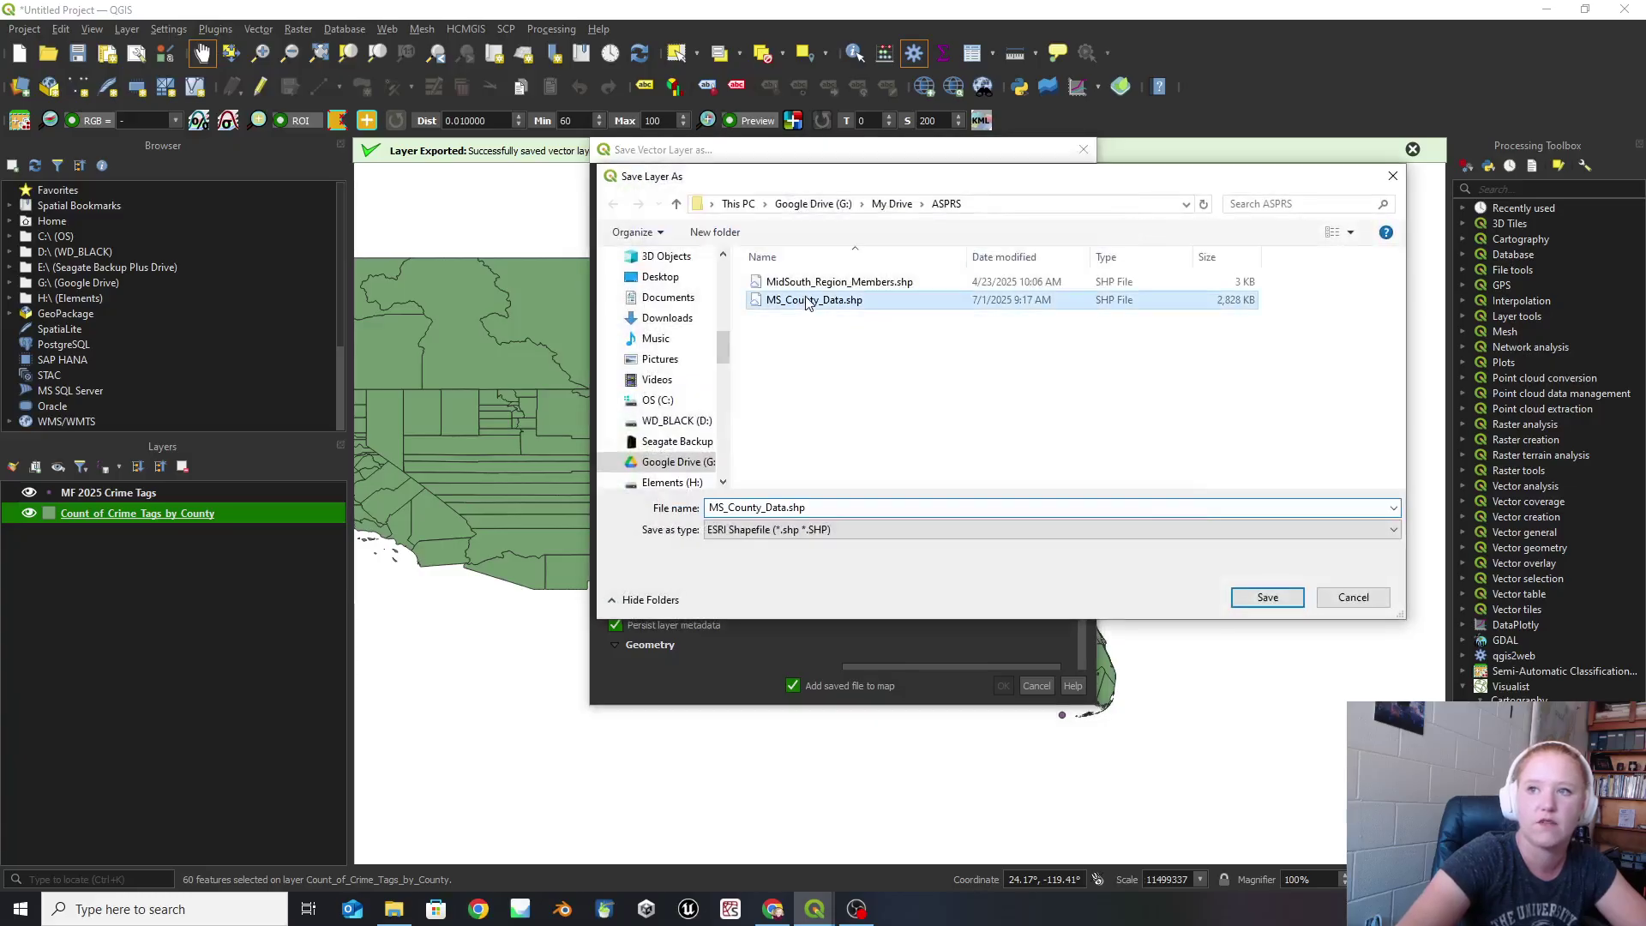
pyautogui.click(1266, 598)
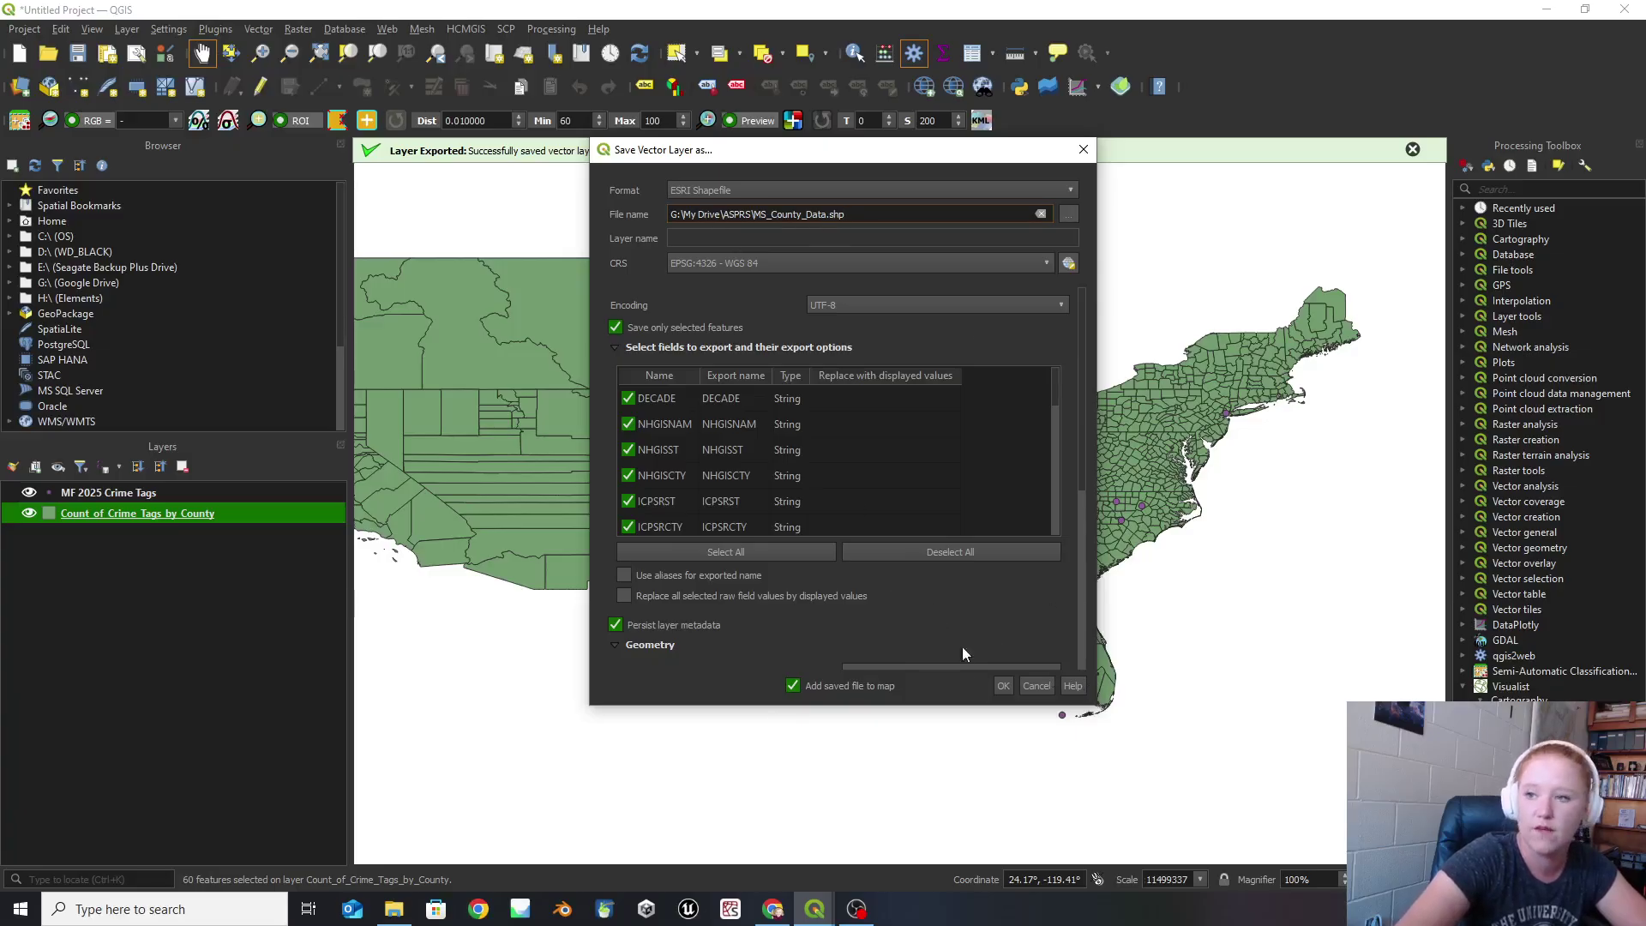
pyautogui.click(1001, 686)
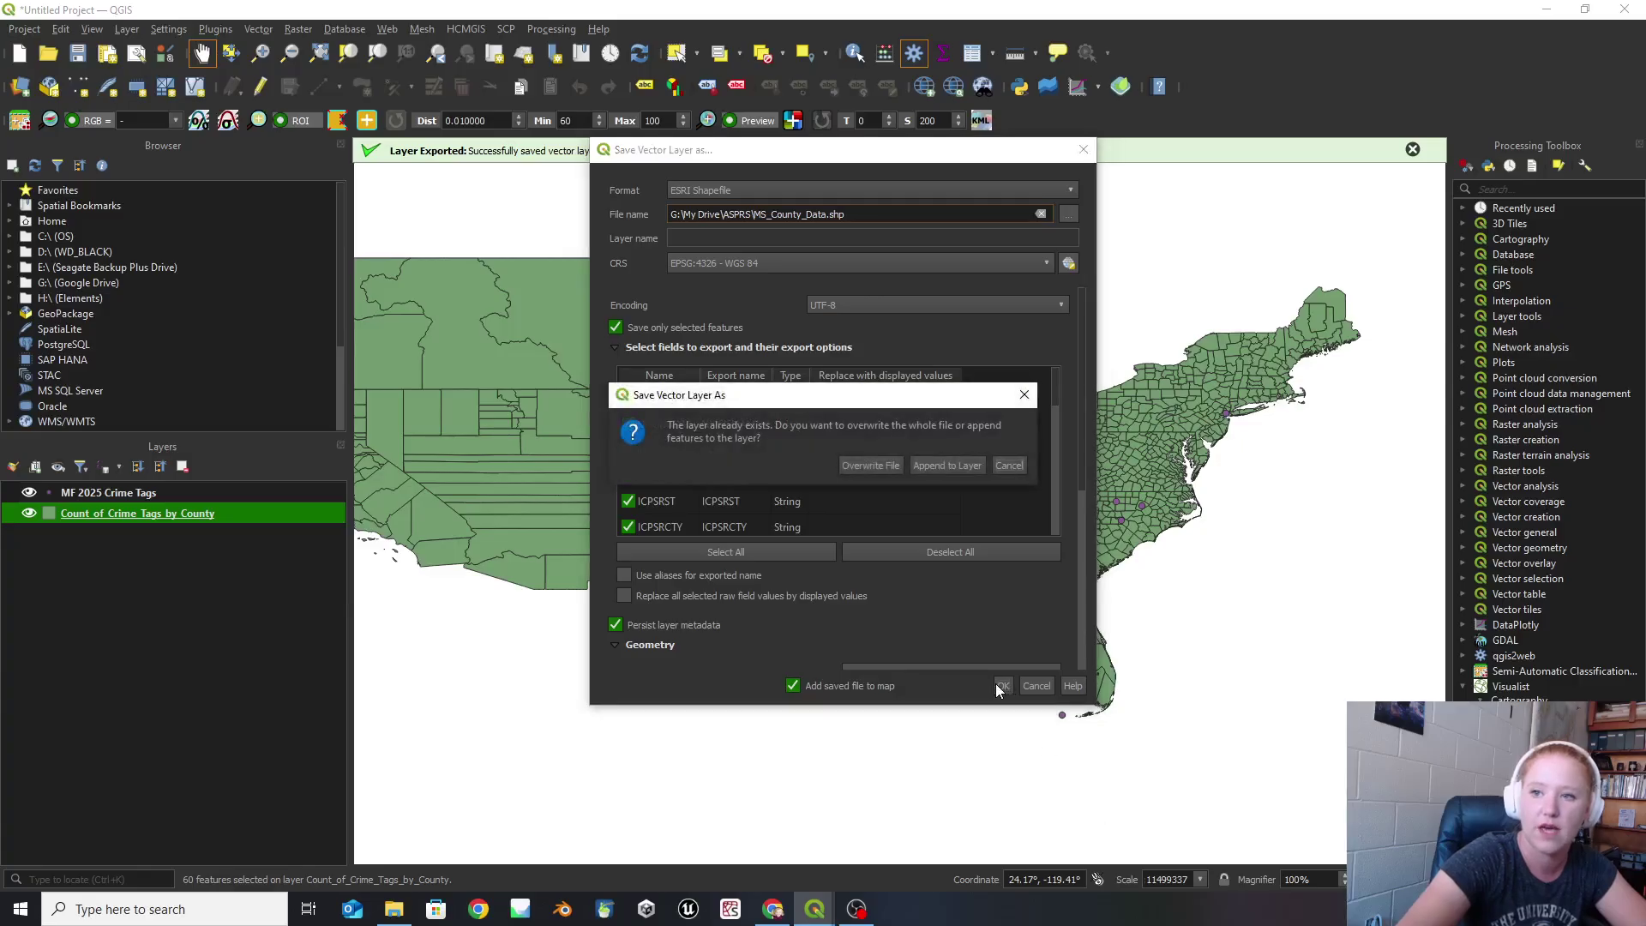
pyautogui.click(869, 466)
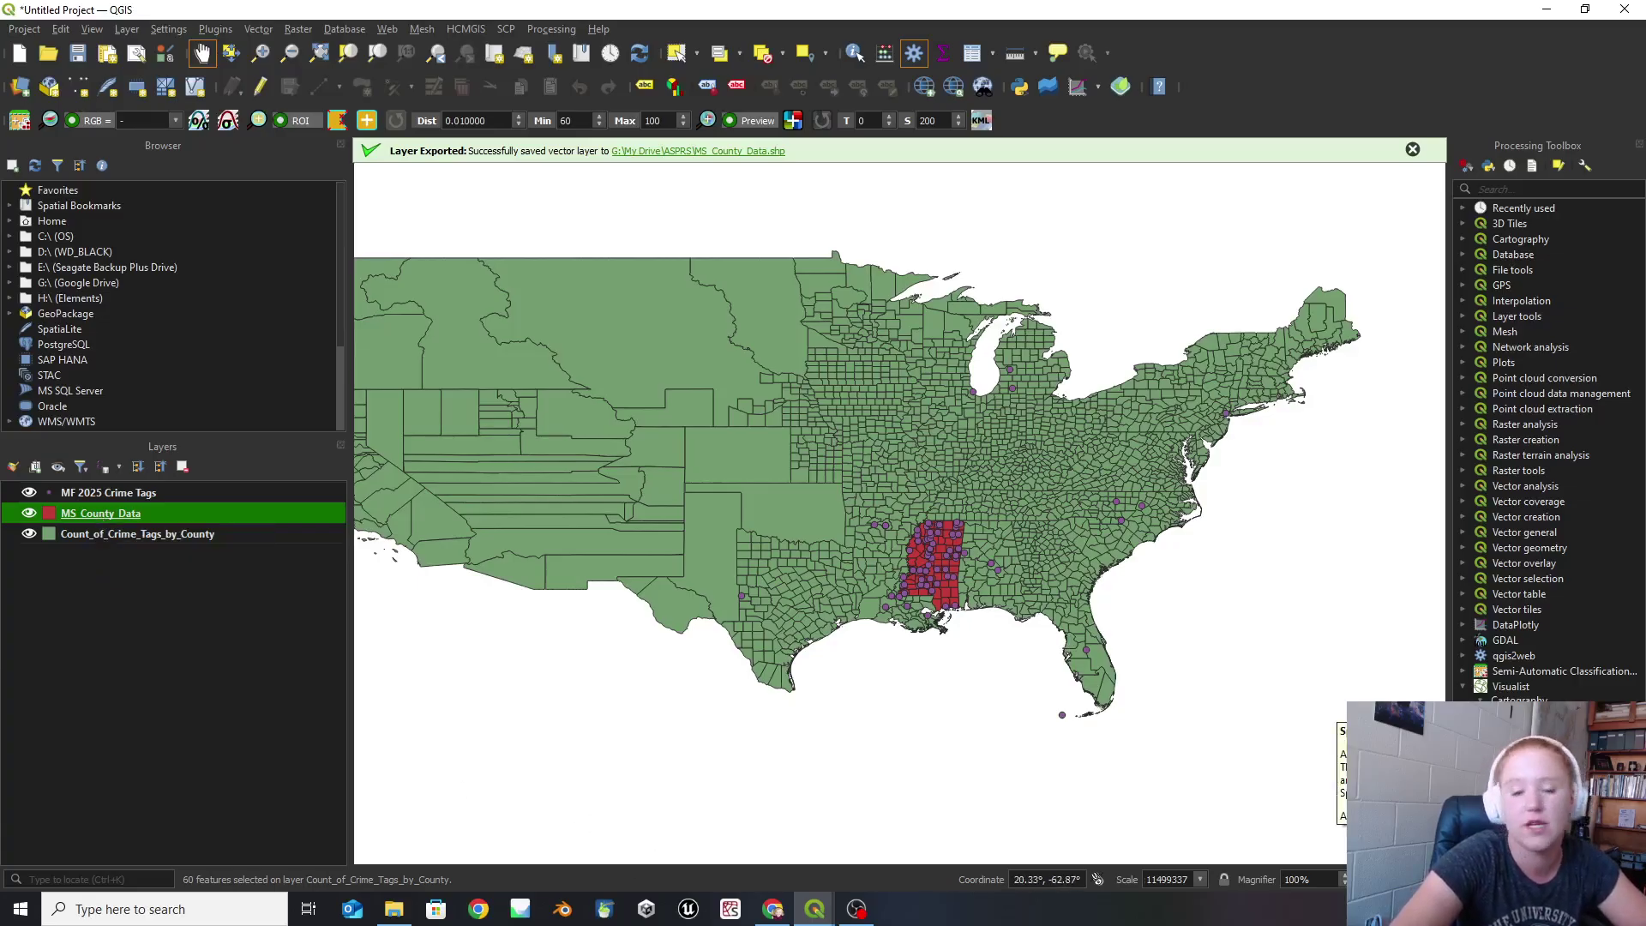
# Run the Spatial Autocorrelation Map on MS_County_Data with CRIME_TAGS values, Moran's I and Queen weights, output to a temporary layer.
pyautogui.doubleClick(1522, 715)
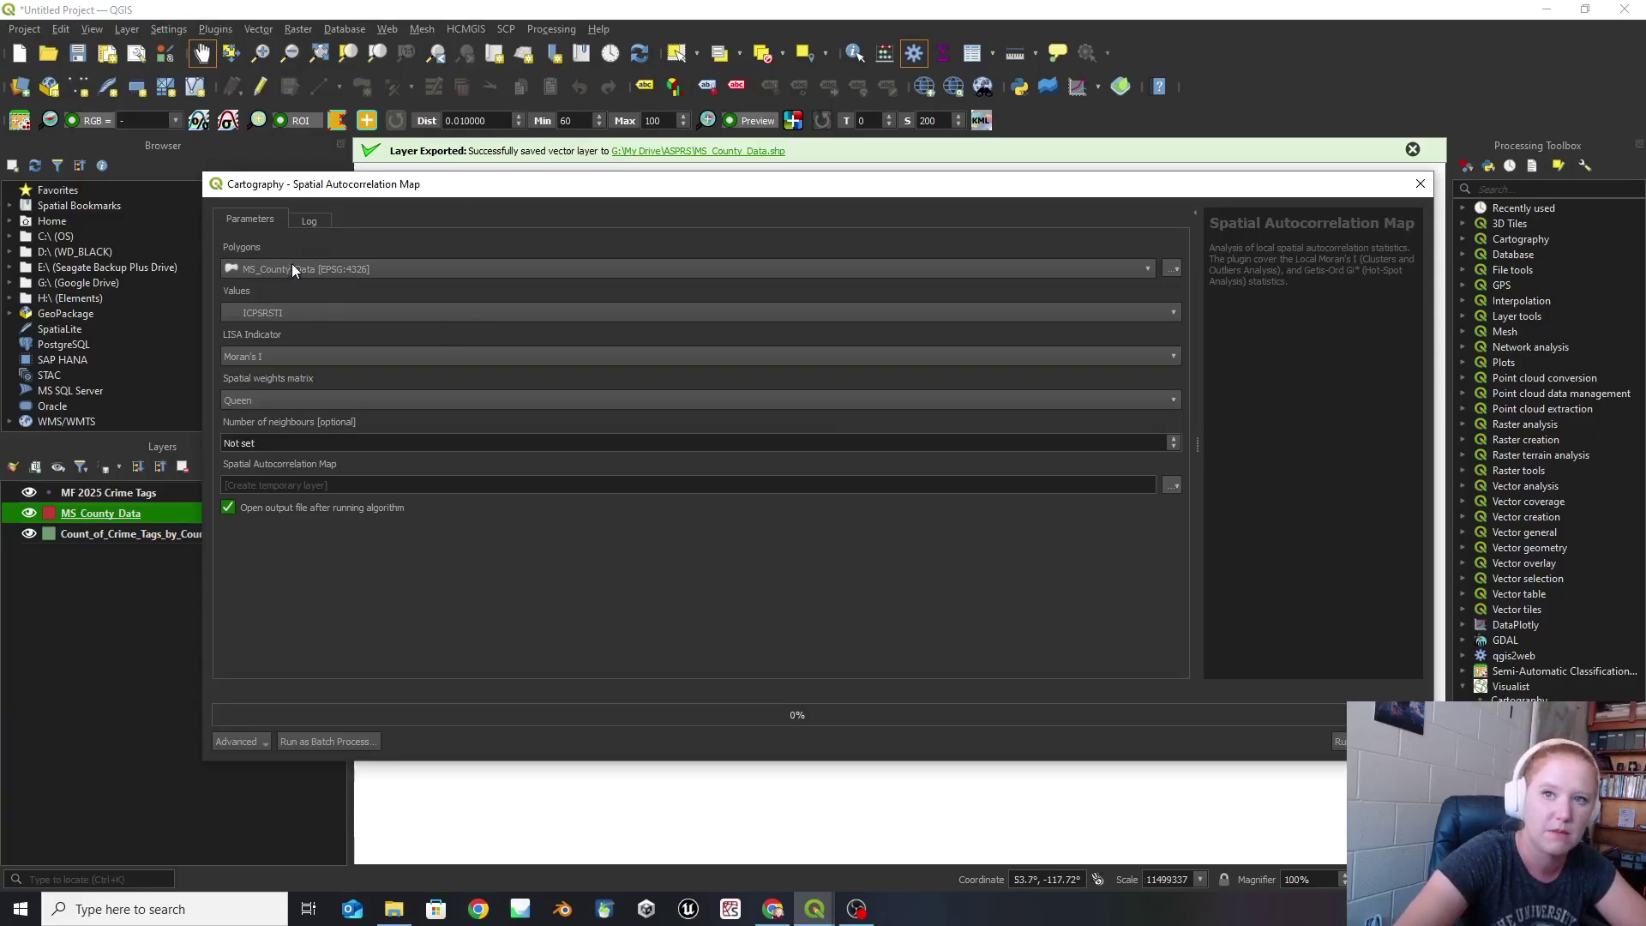
pyautogui.click(277, 310)
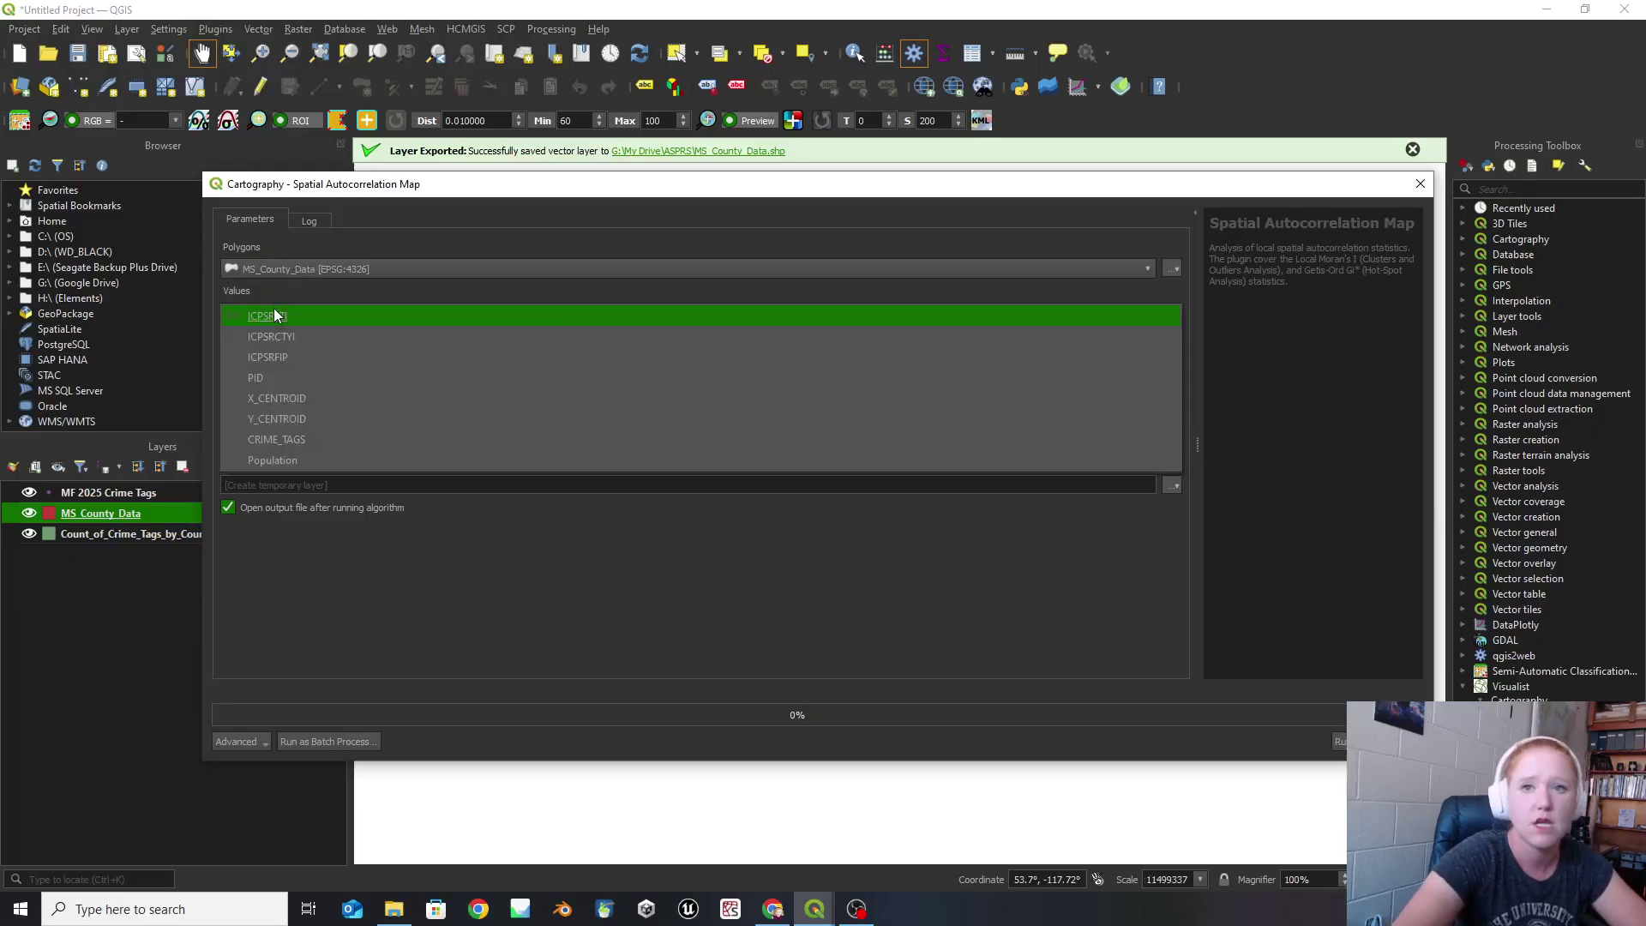
pyautogui.click(295, 444)
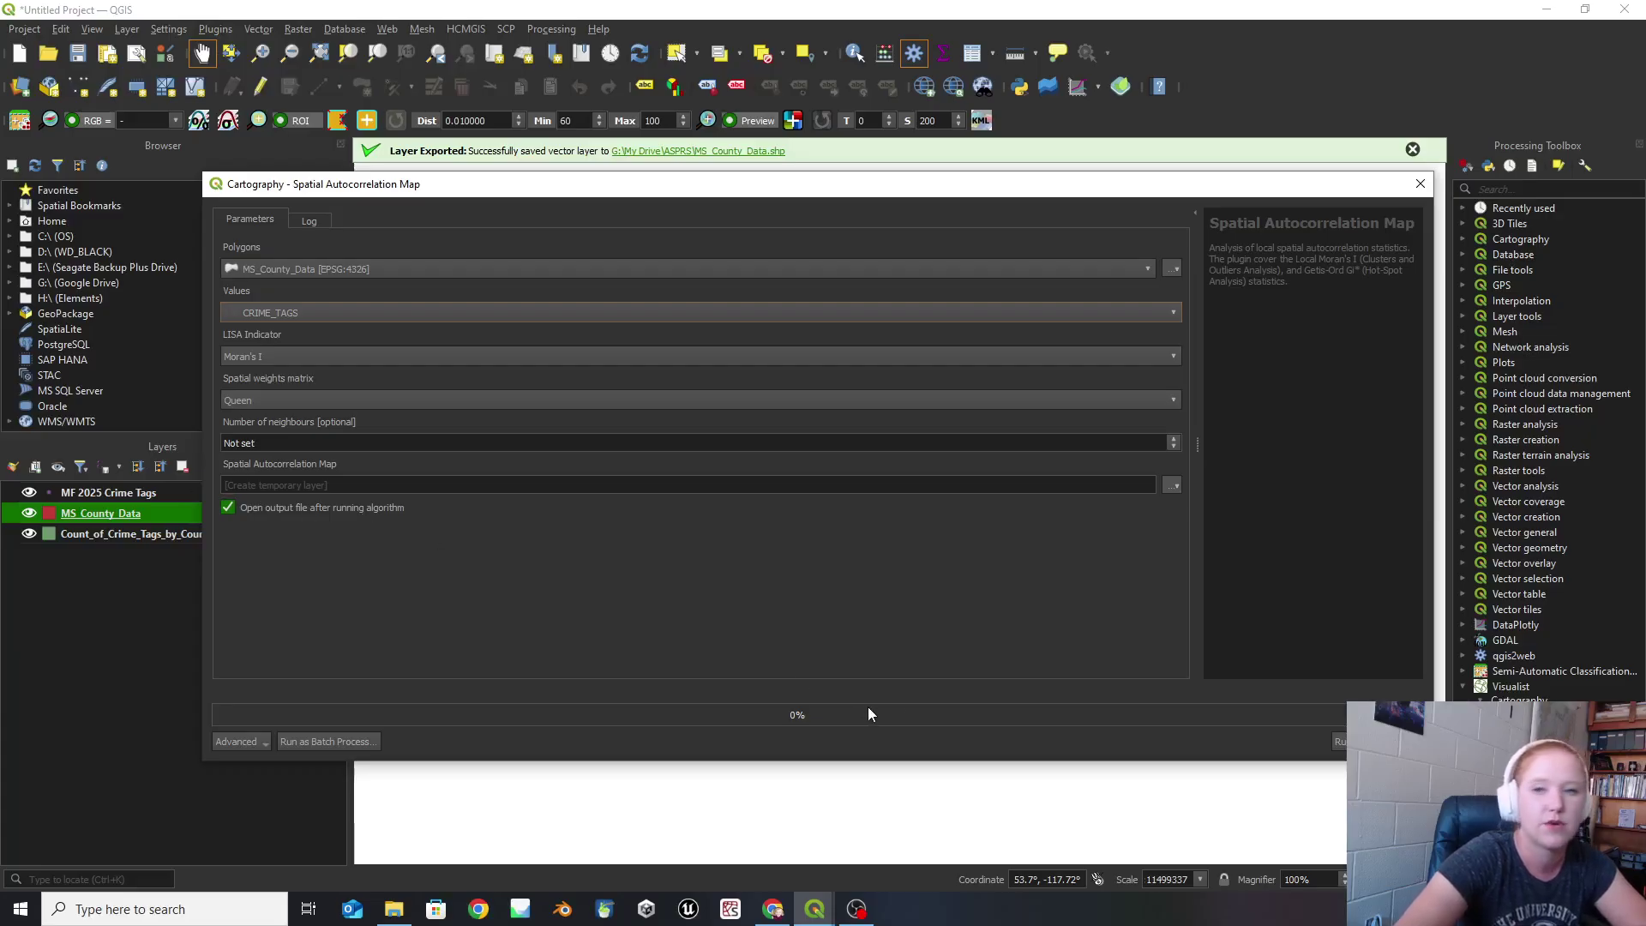
pyautogui.click(1339, 743)
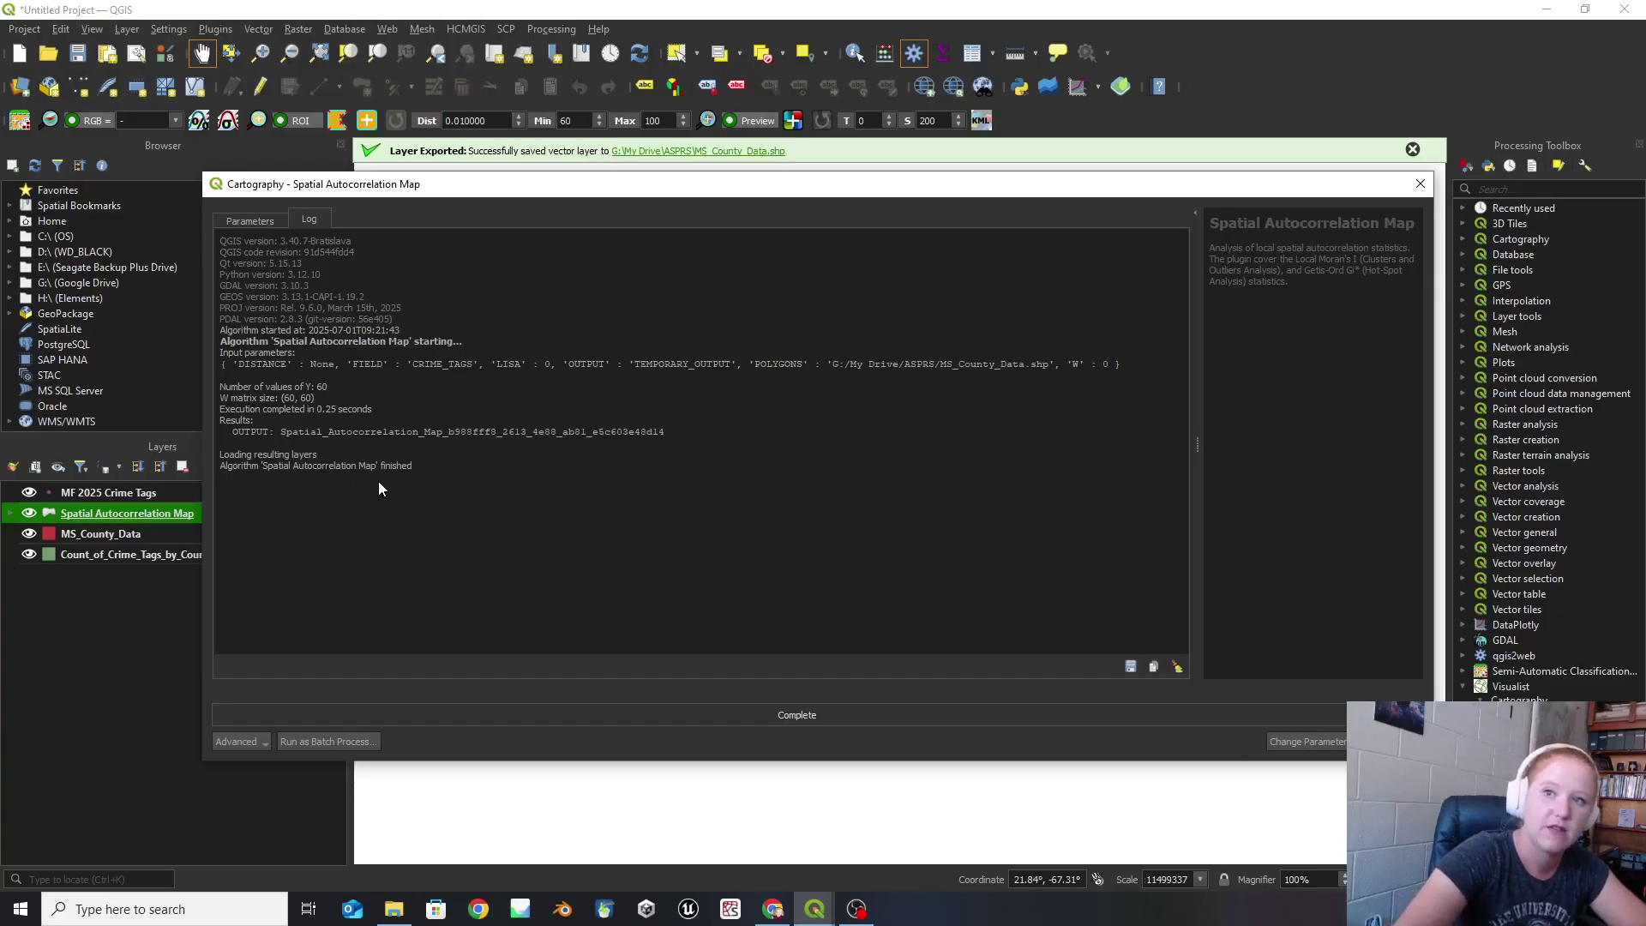
pyautogui.press('Escape')
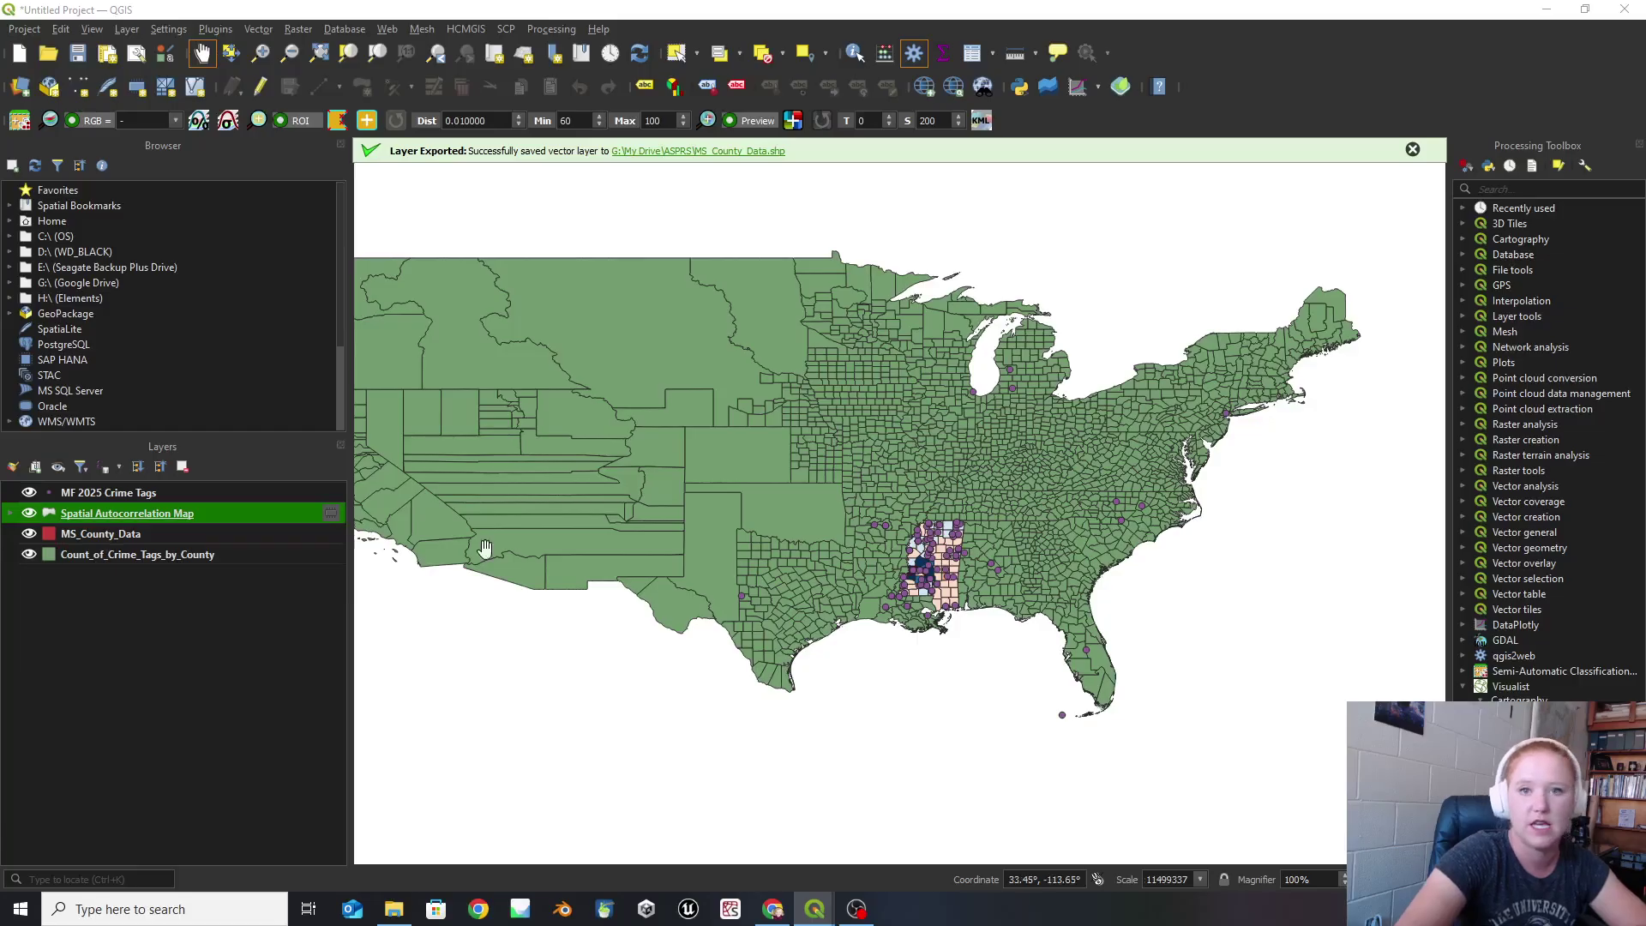
# Hide the MF 2025 Crime Tags points and expand the Spatial Autocorrelation Map legend to inspect the Mississippi result.
pyautogui.click(29, 492)
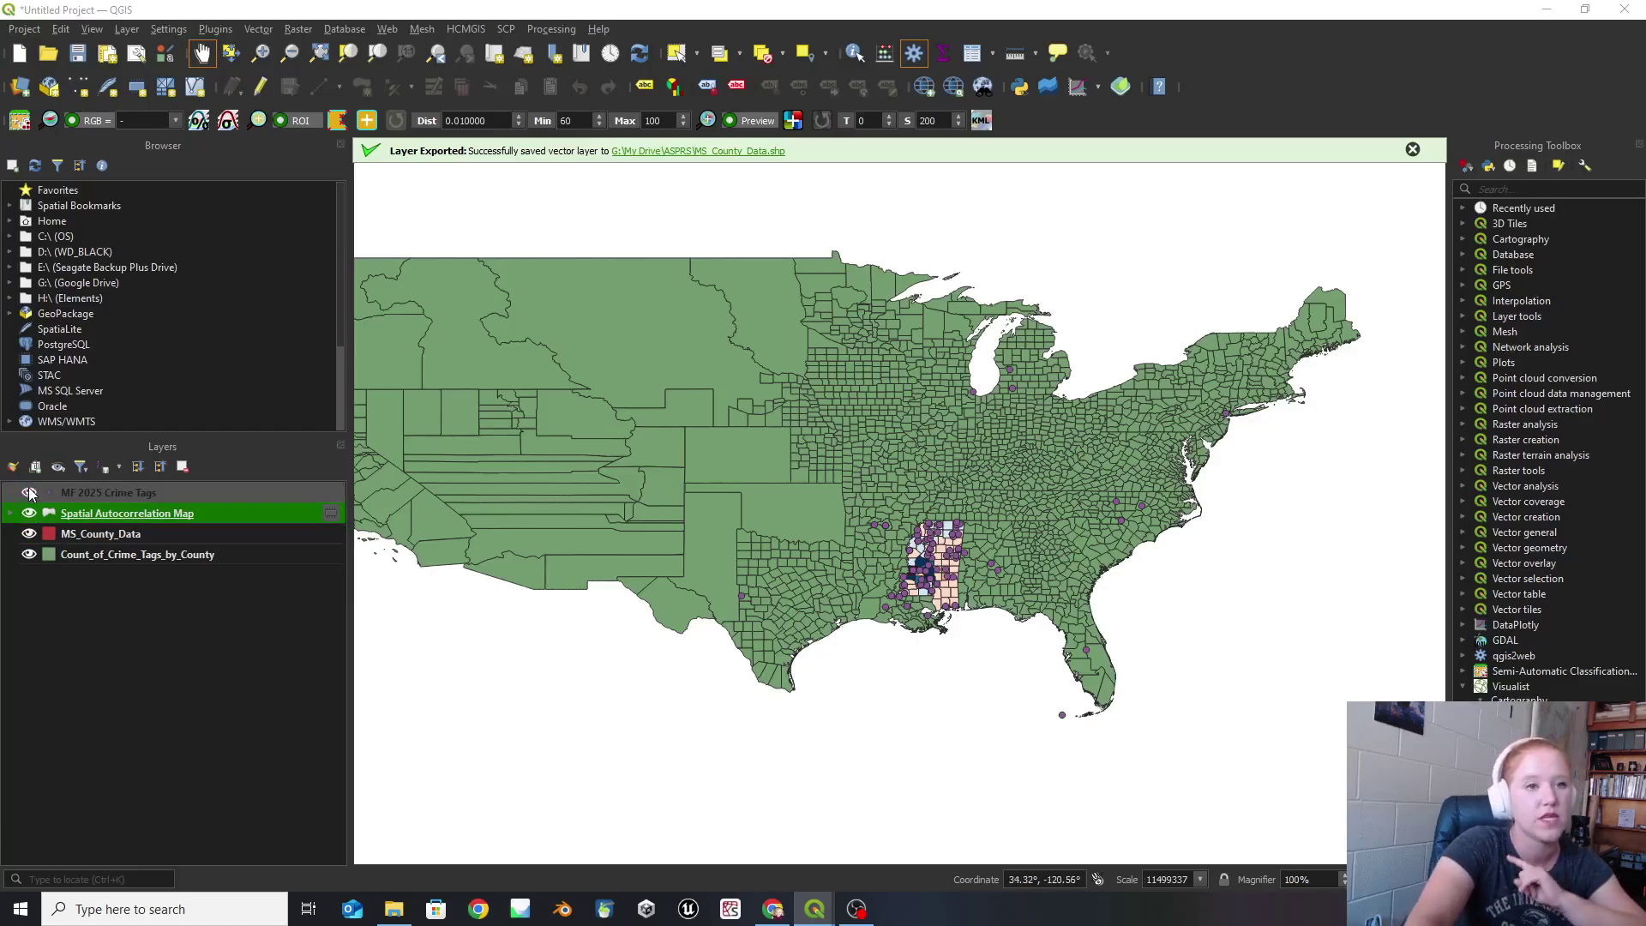
pyautogui.click(29, 492)
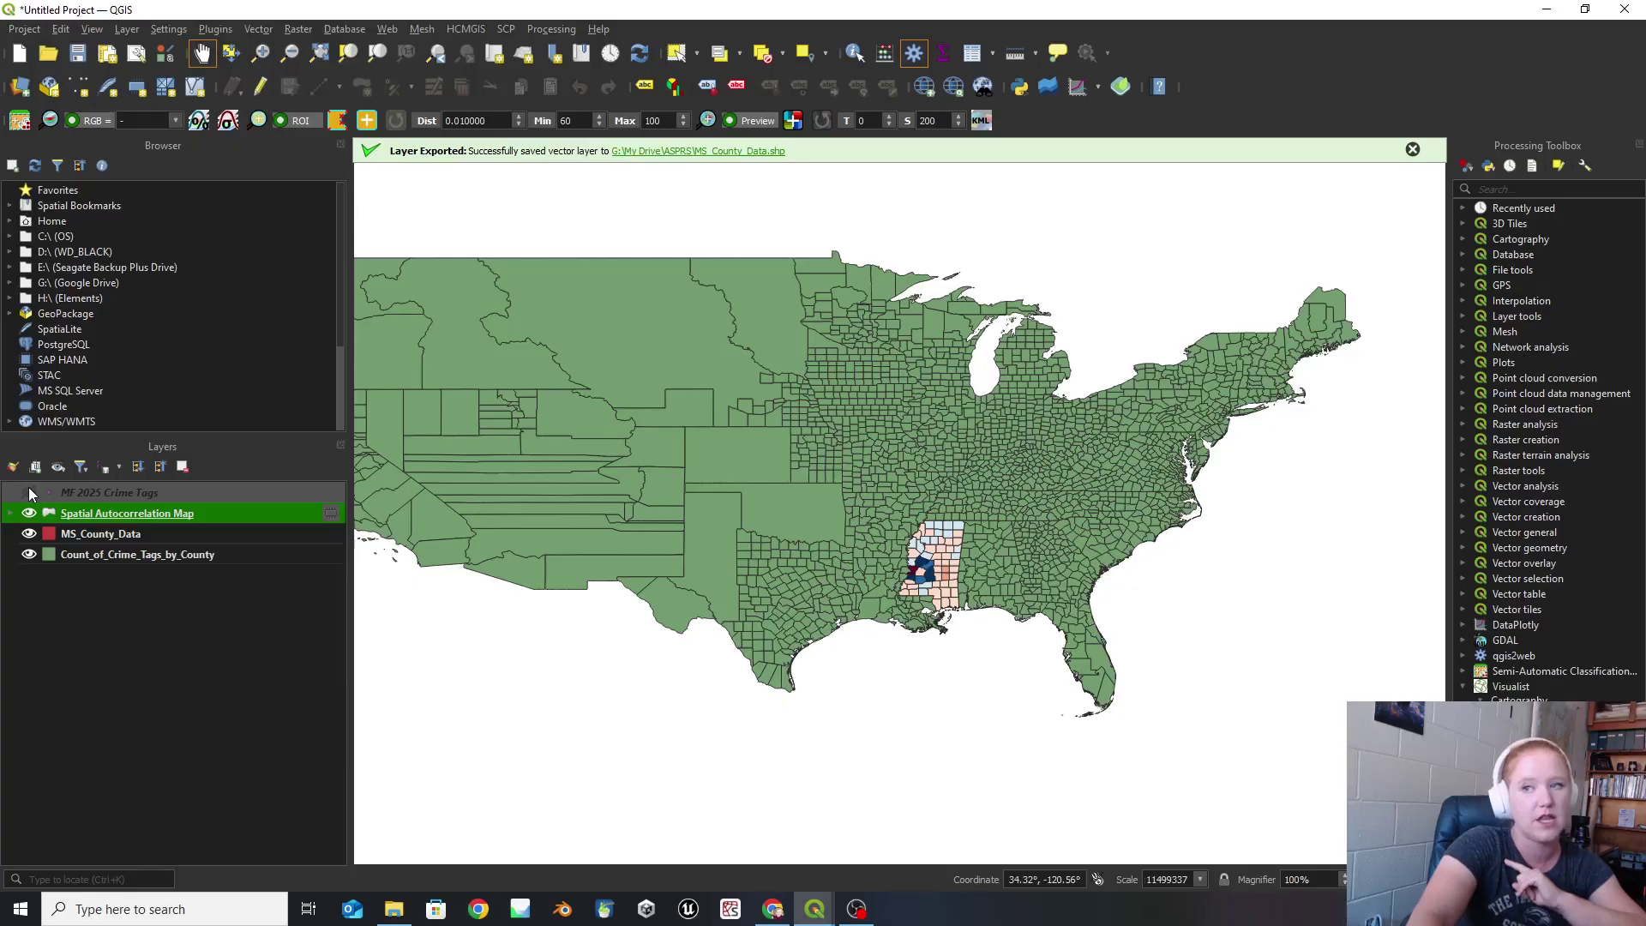
pyautogui.scroll(2, 937, 584)
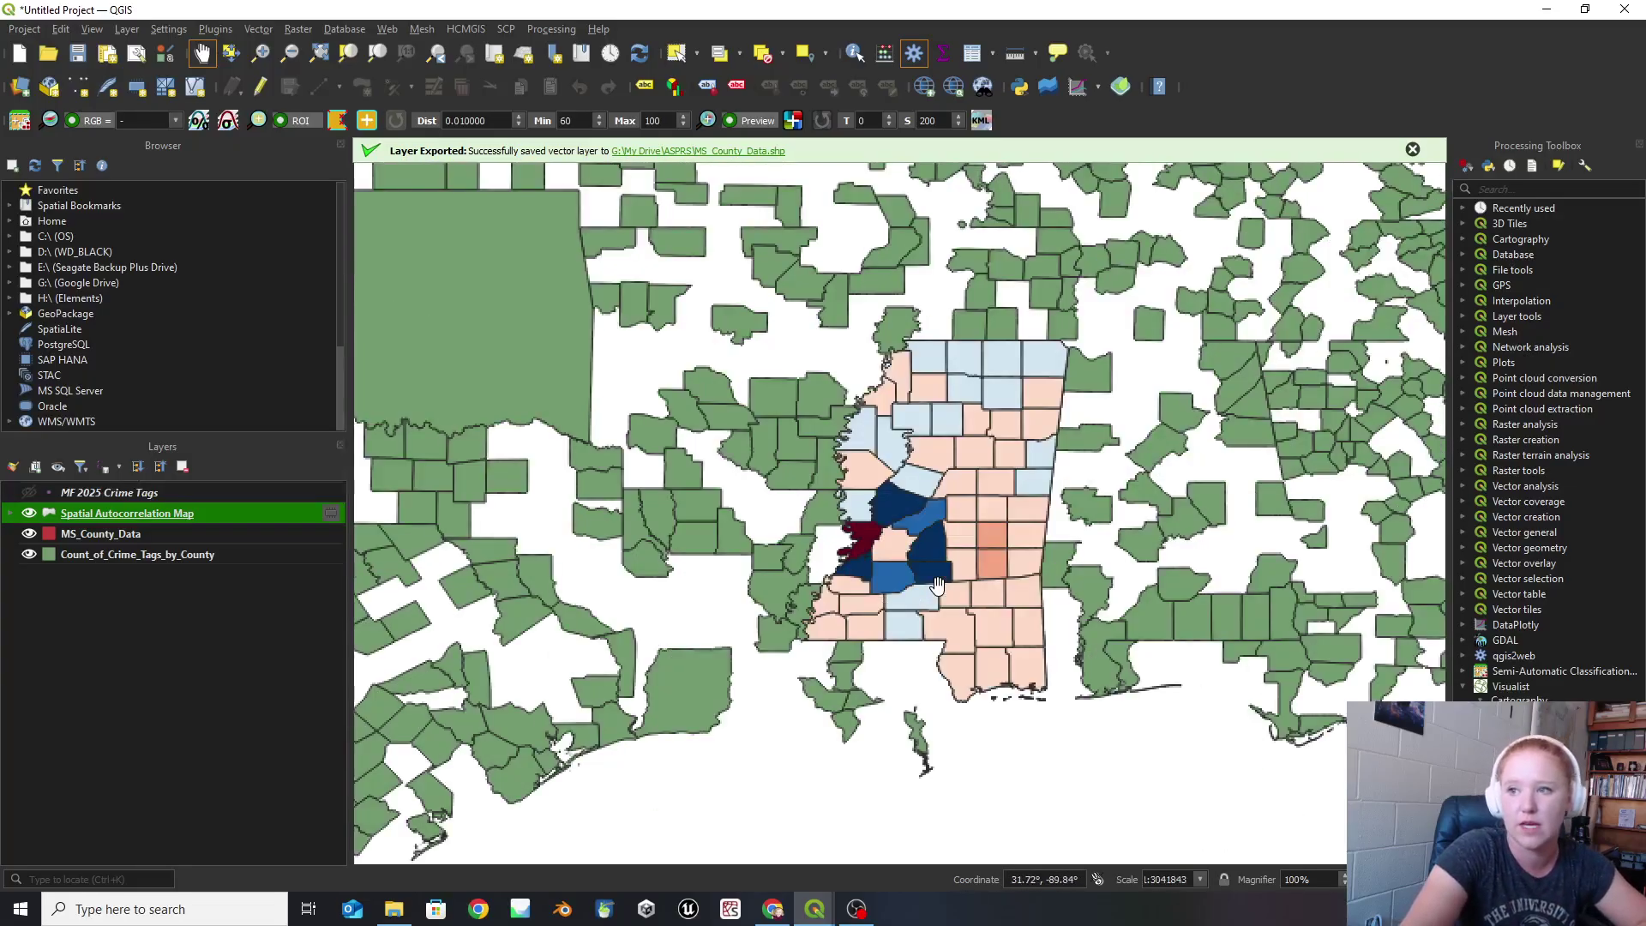
pyautogui.click(26, 533)
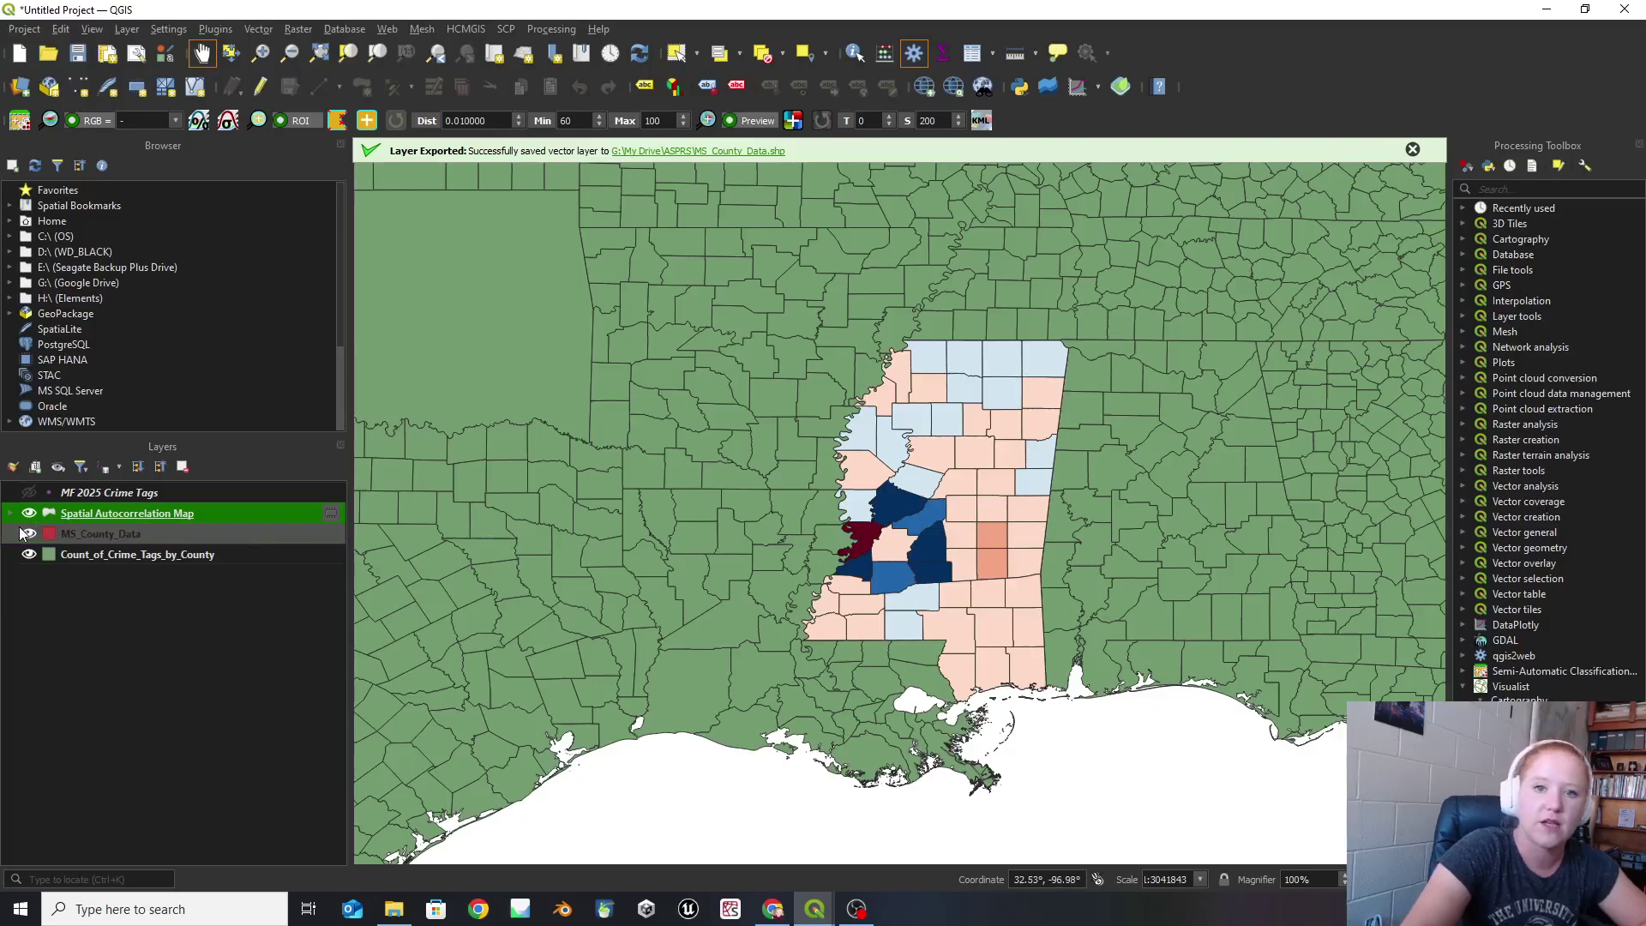
pyautogui.click(11, 512)
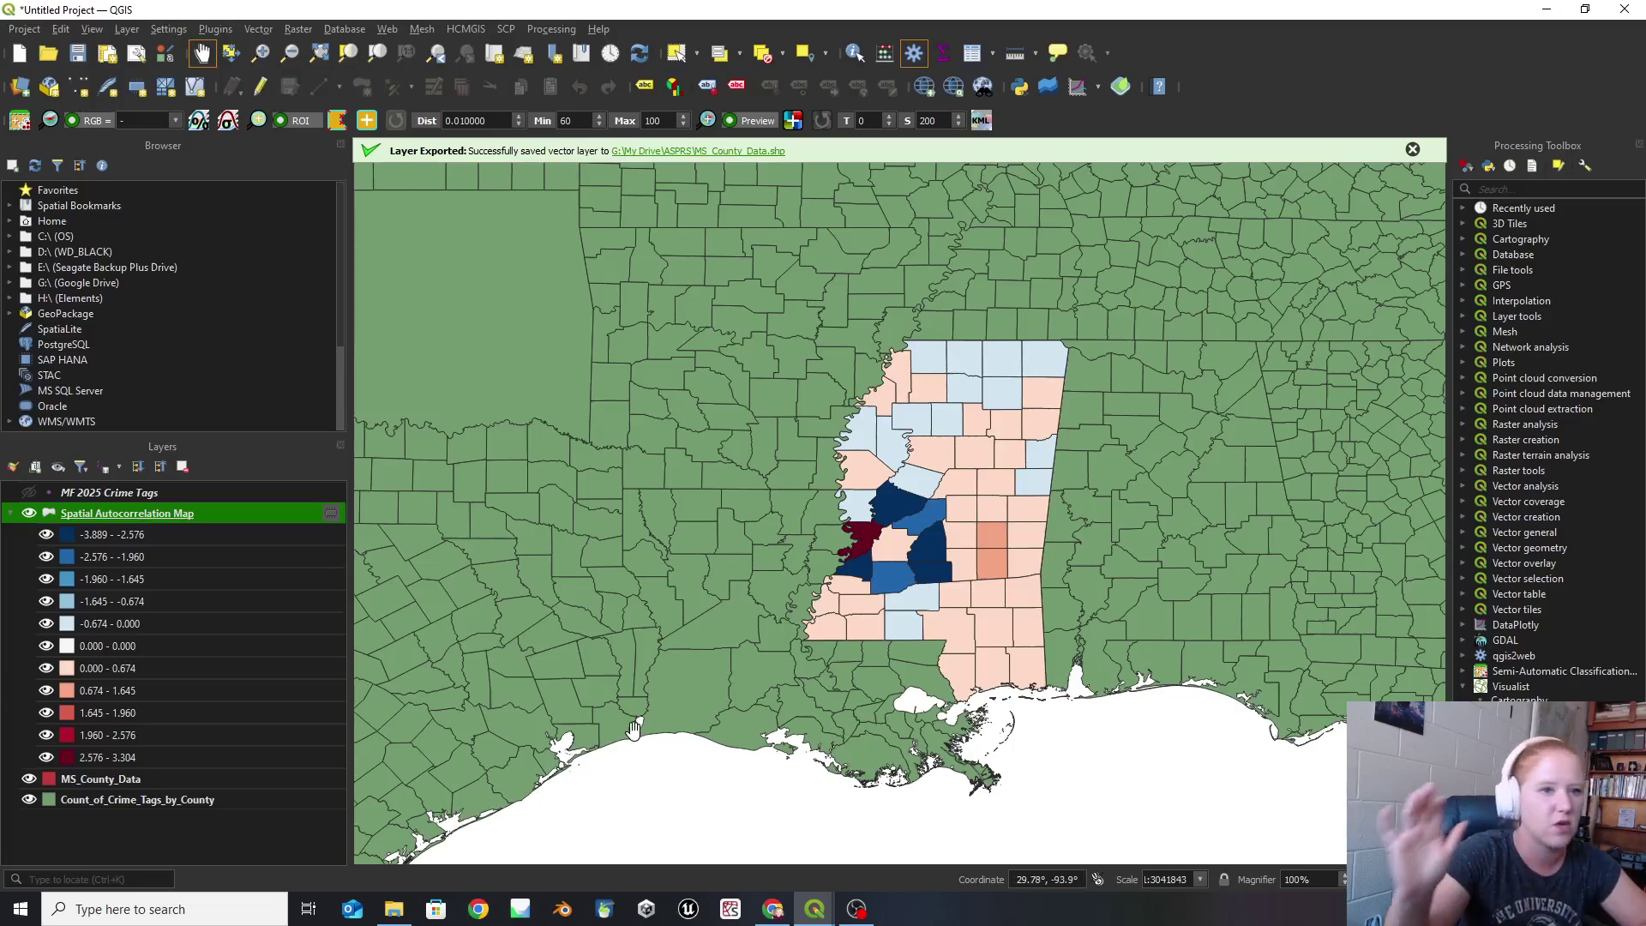
# Compare the Spatial Autocorrelation Map with the MS_County_Data layer beneath it by switching the map's visibility off and on.
pyautogui.rightClick(157, 511)
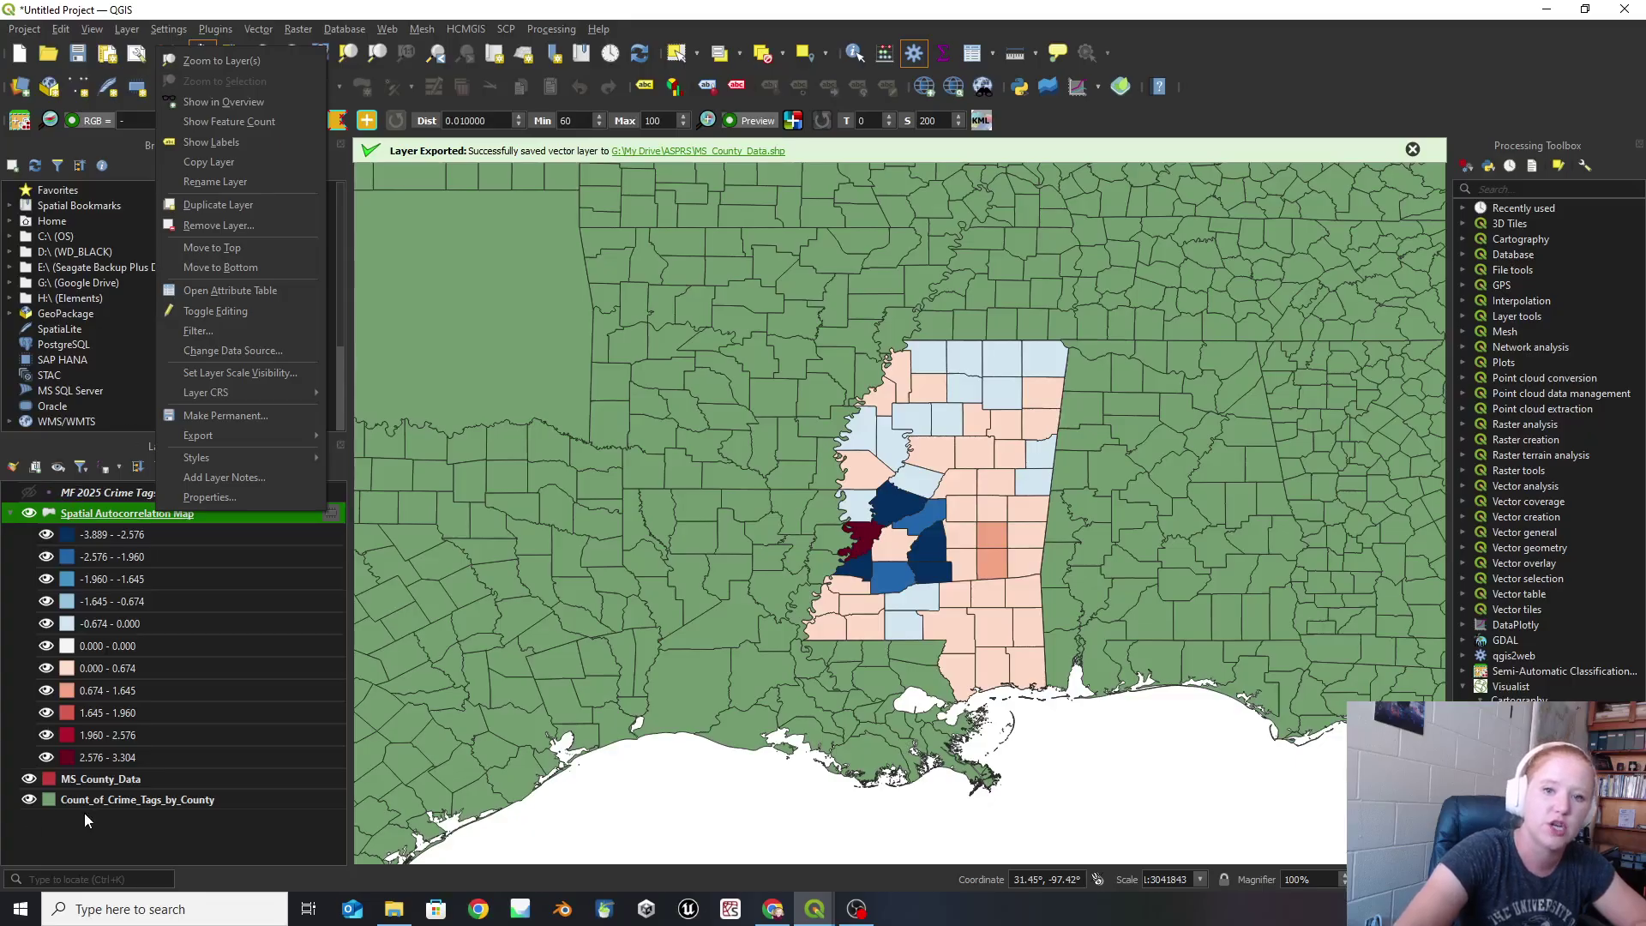
pyautogui.click(28, 513)
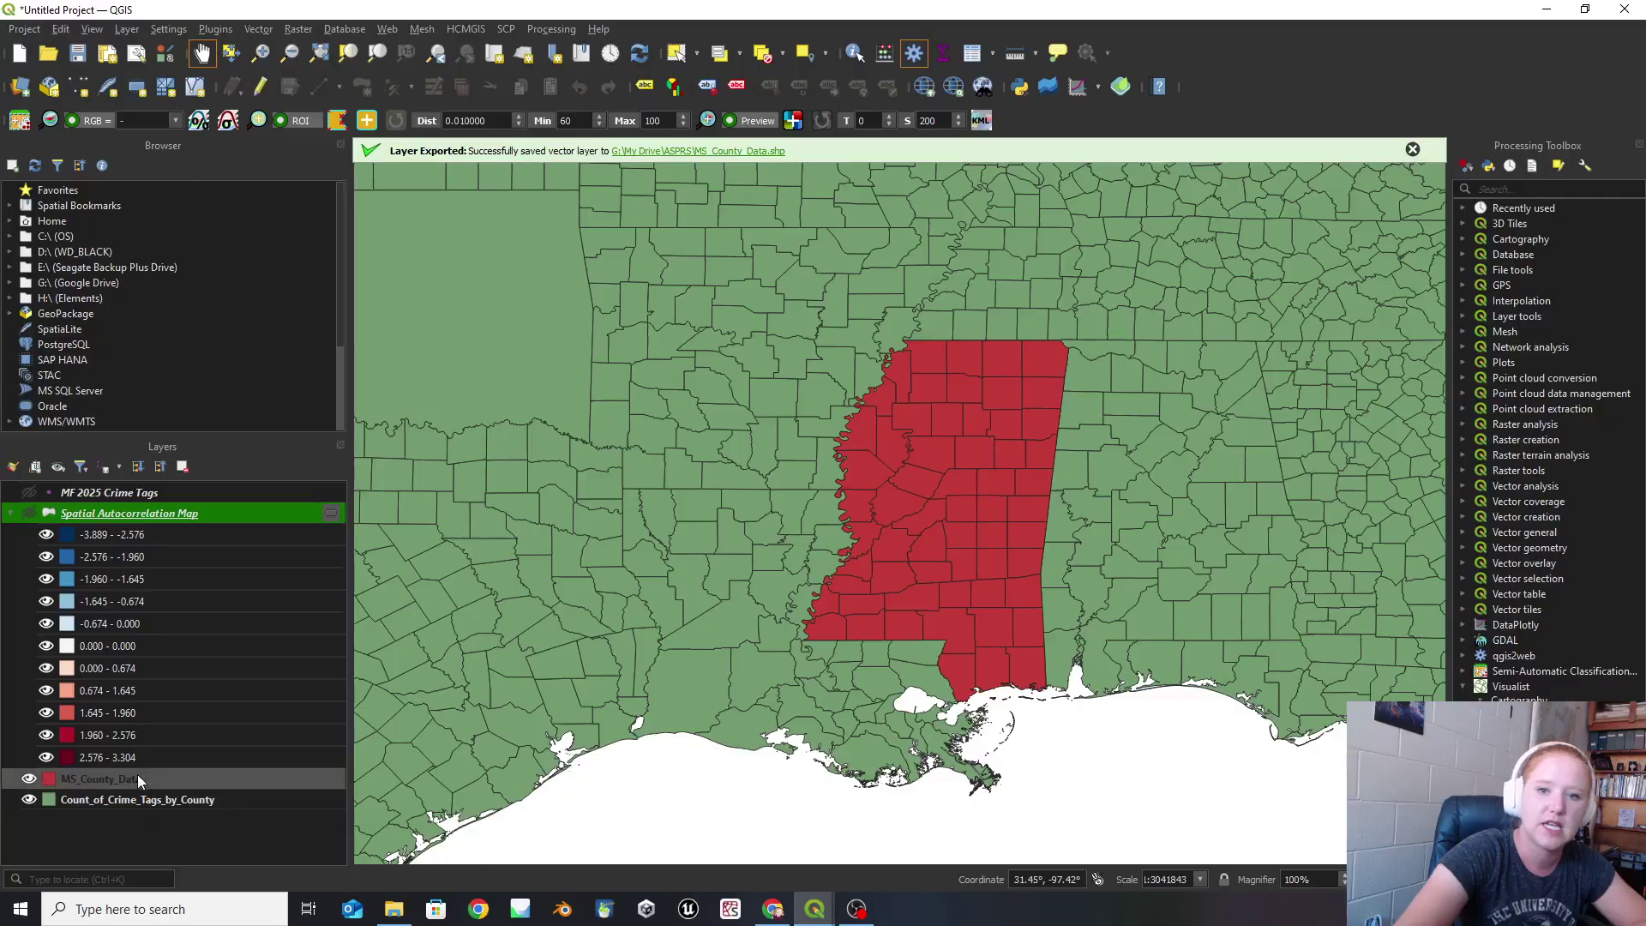
pyautogui.click(29, 513)
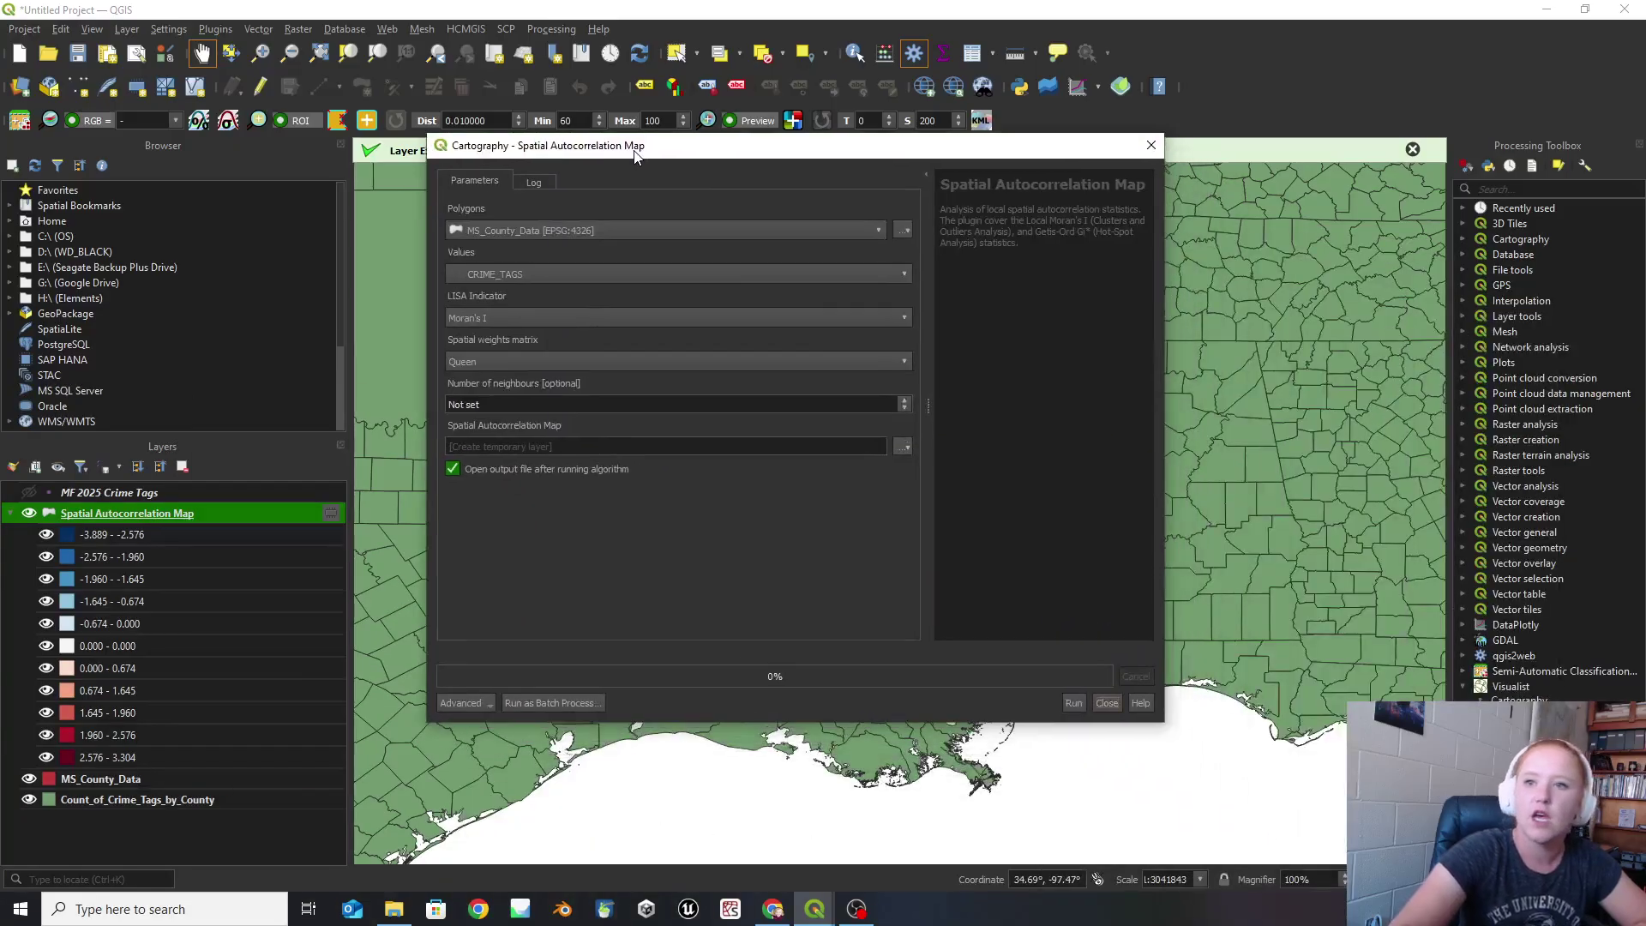
# Run the Spatial Autocorrelation Map again on MS_County_Data's CRIME_TAGS with the LISA indicator set to Getis-Ord Gi*.
pyautogui.moveTo(636, 150); pyautogui.dragTo(680, 163)
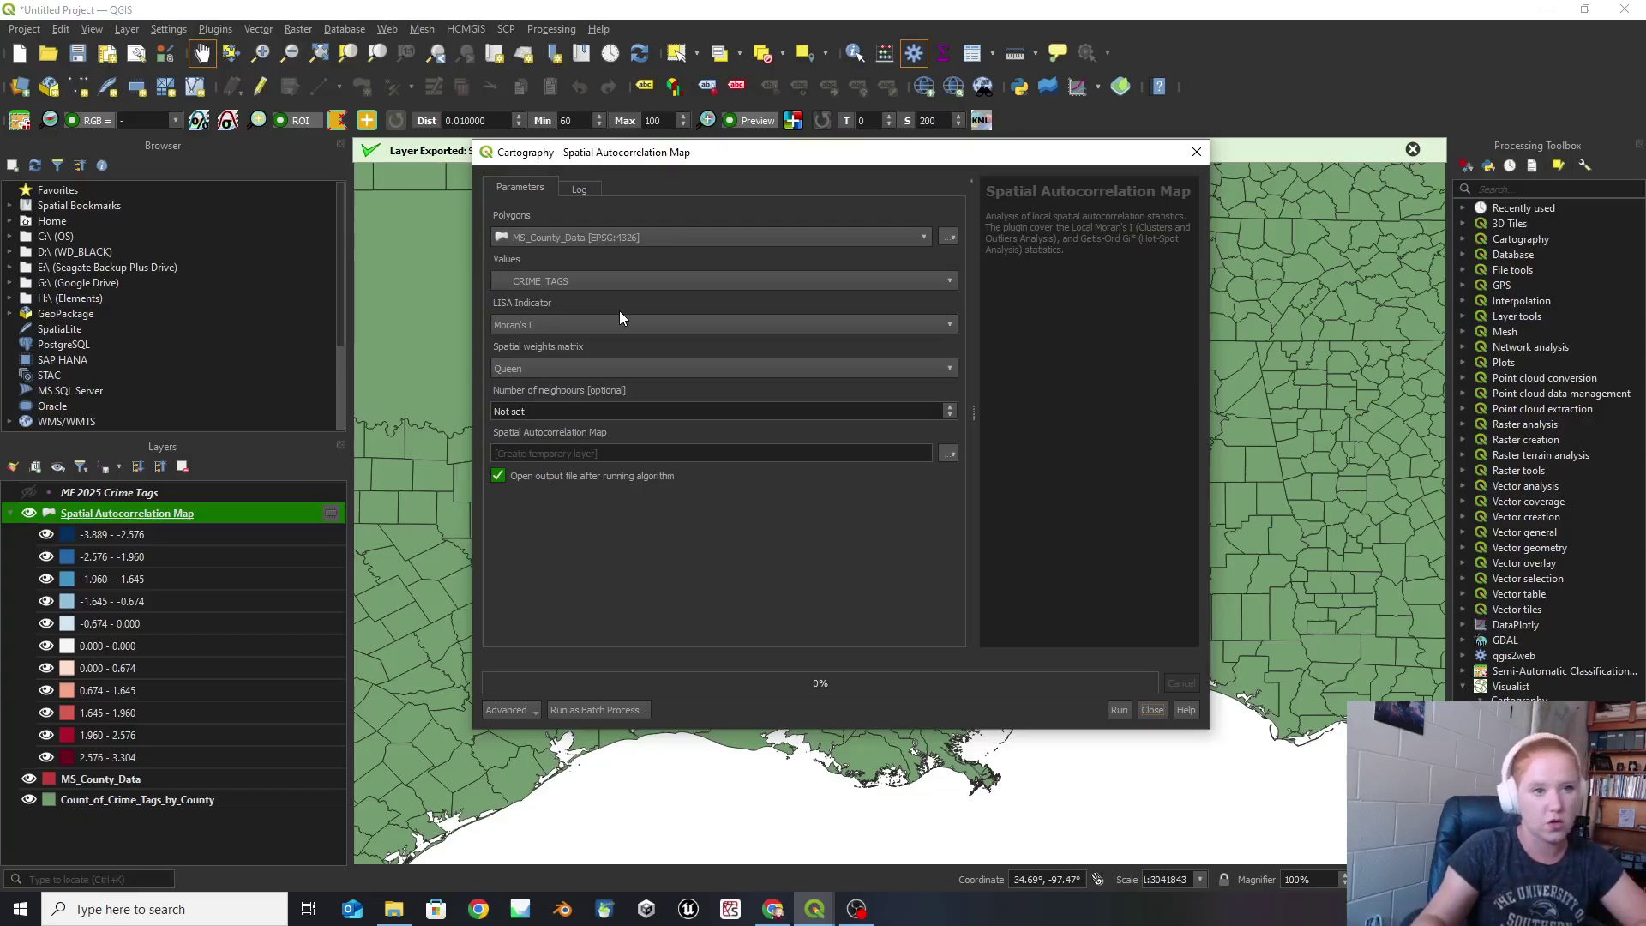
pyautogui.click(656, 326)
pyautogui.click(580, 348)
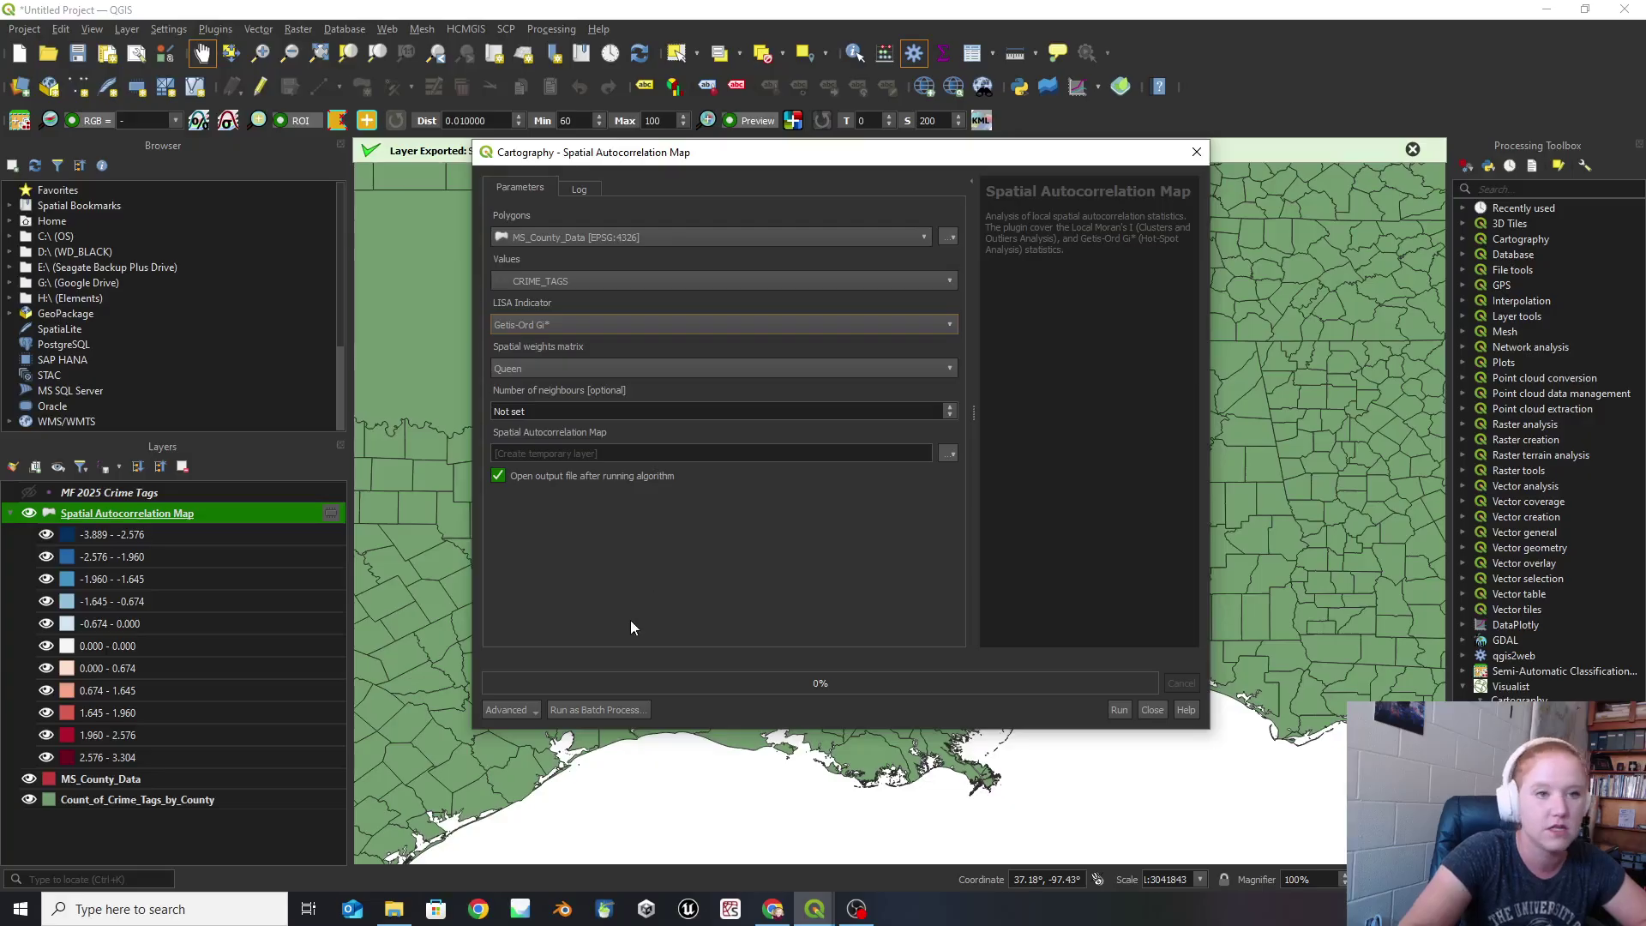
pyautogui.click(1120, 710)
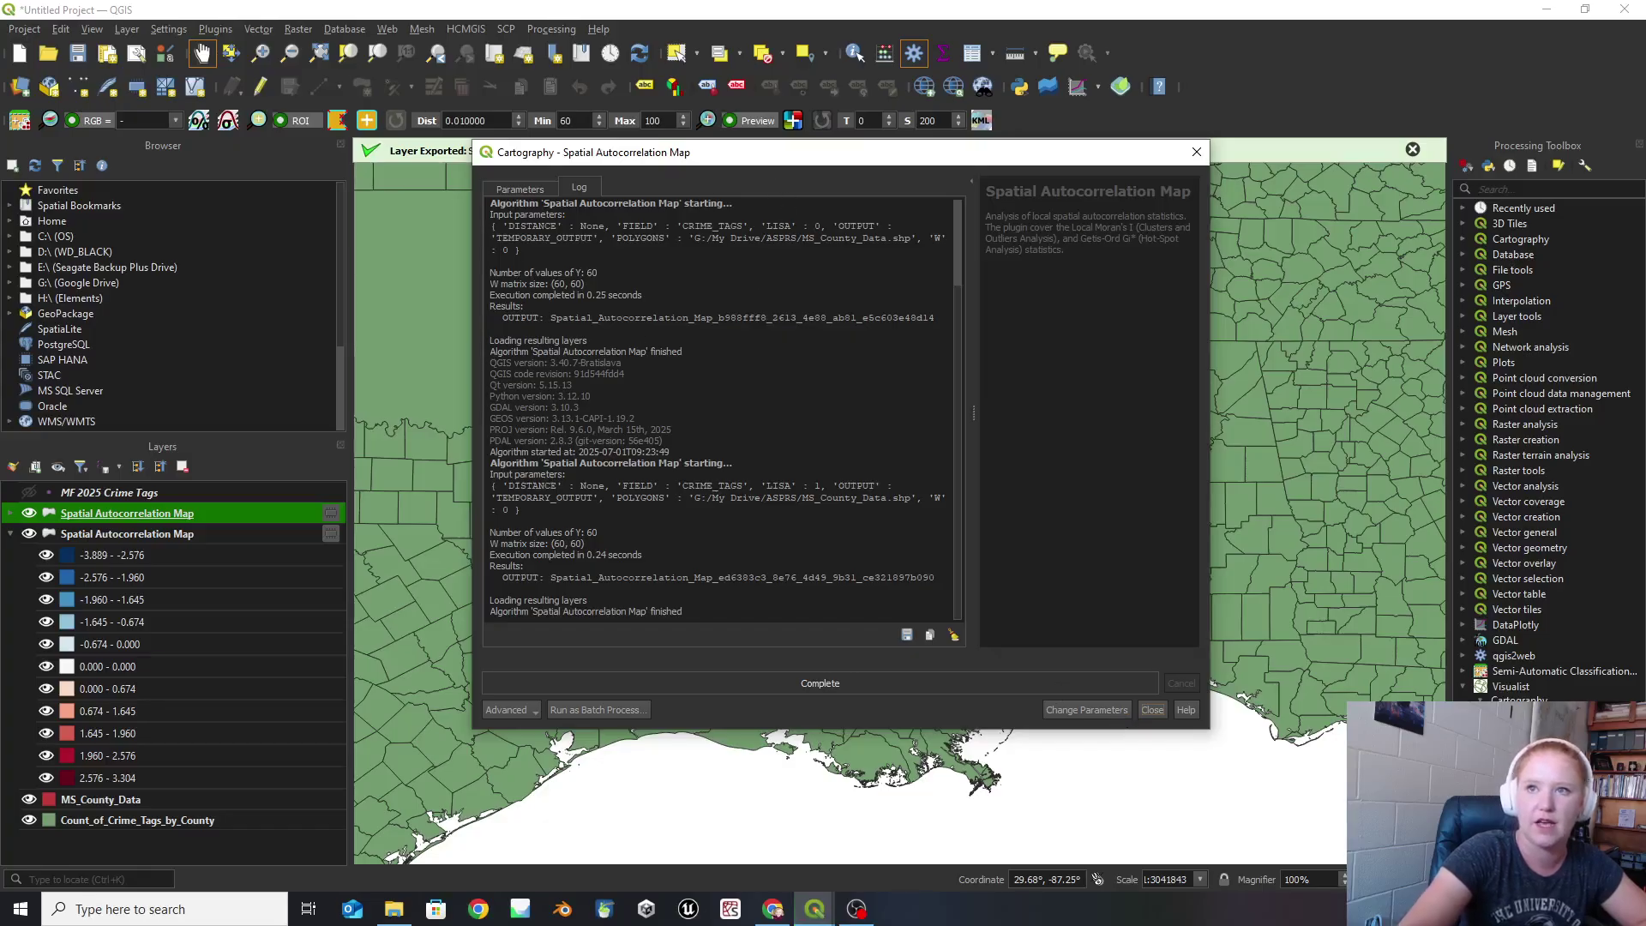
pyautogui.press('Escape')
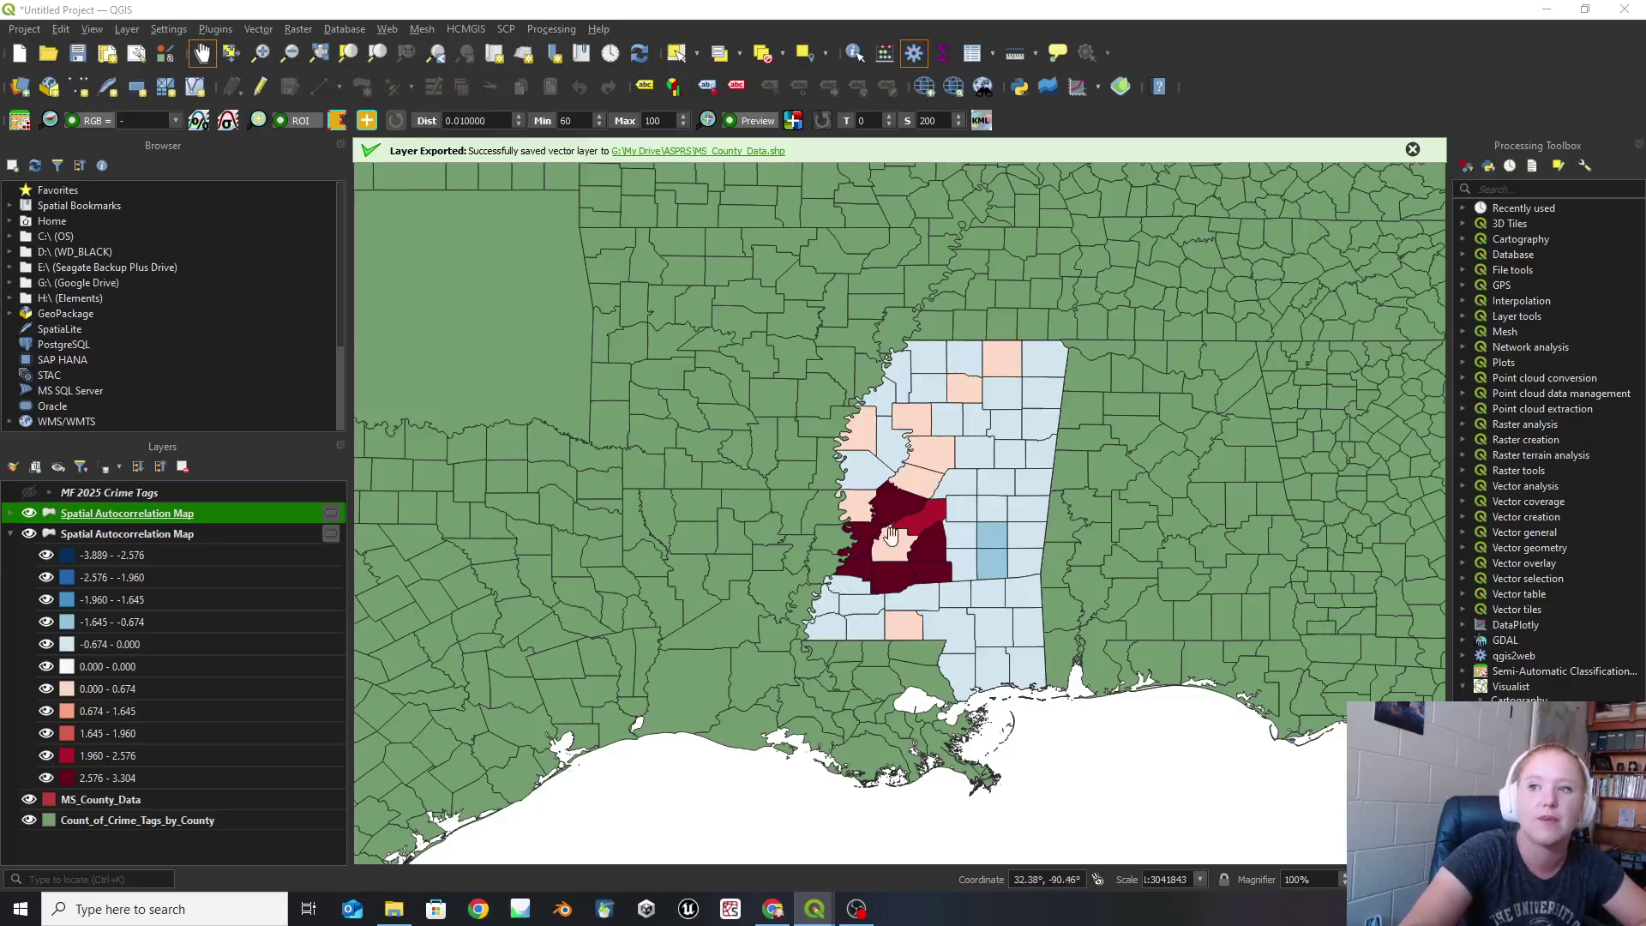
# Compare the Getis-Ord Gi* map with the Moran's I map by toggling the upper layer's visibility, and check the algorithm's run log.
pyautogui.click(28, 513)
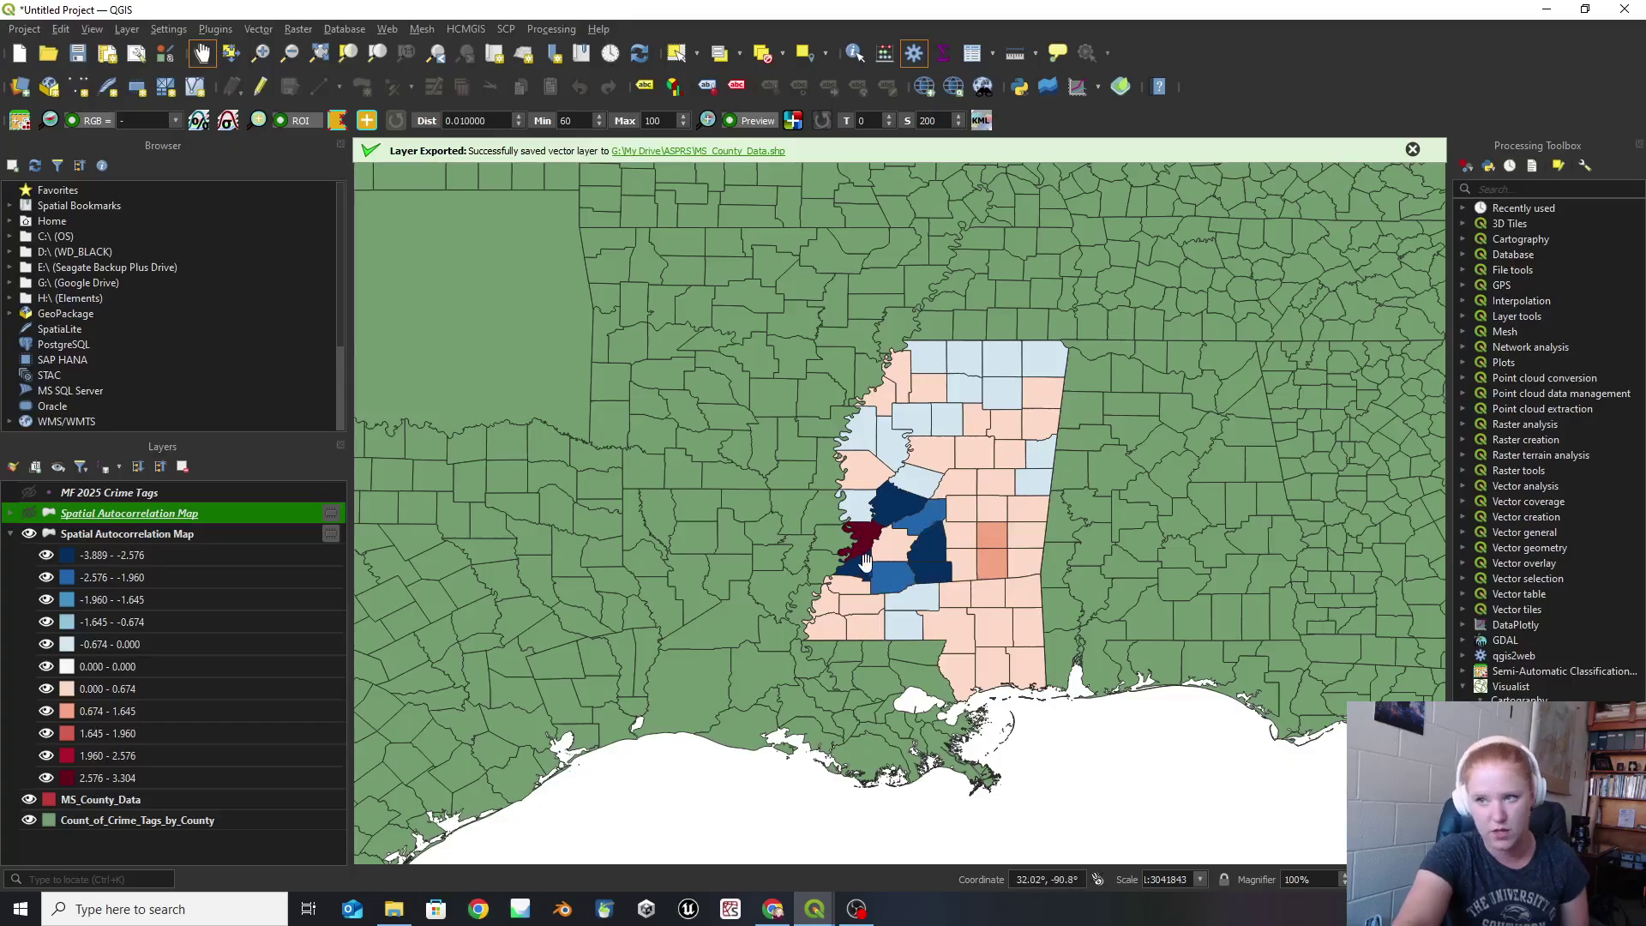
pyautogui.click(28, 513)
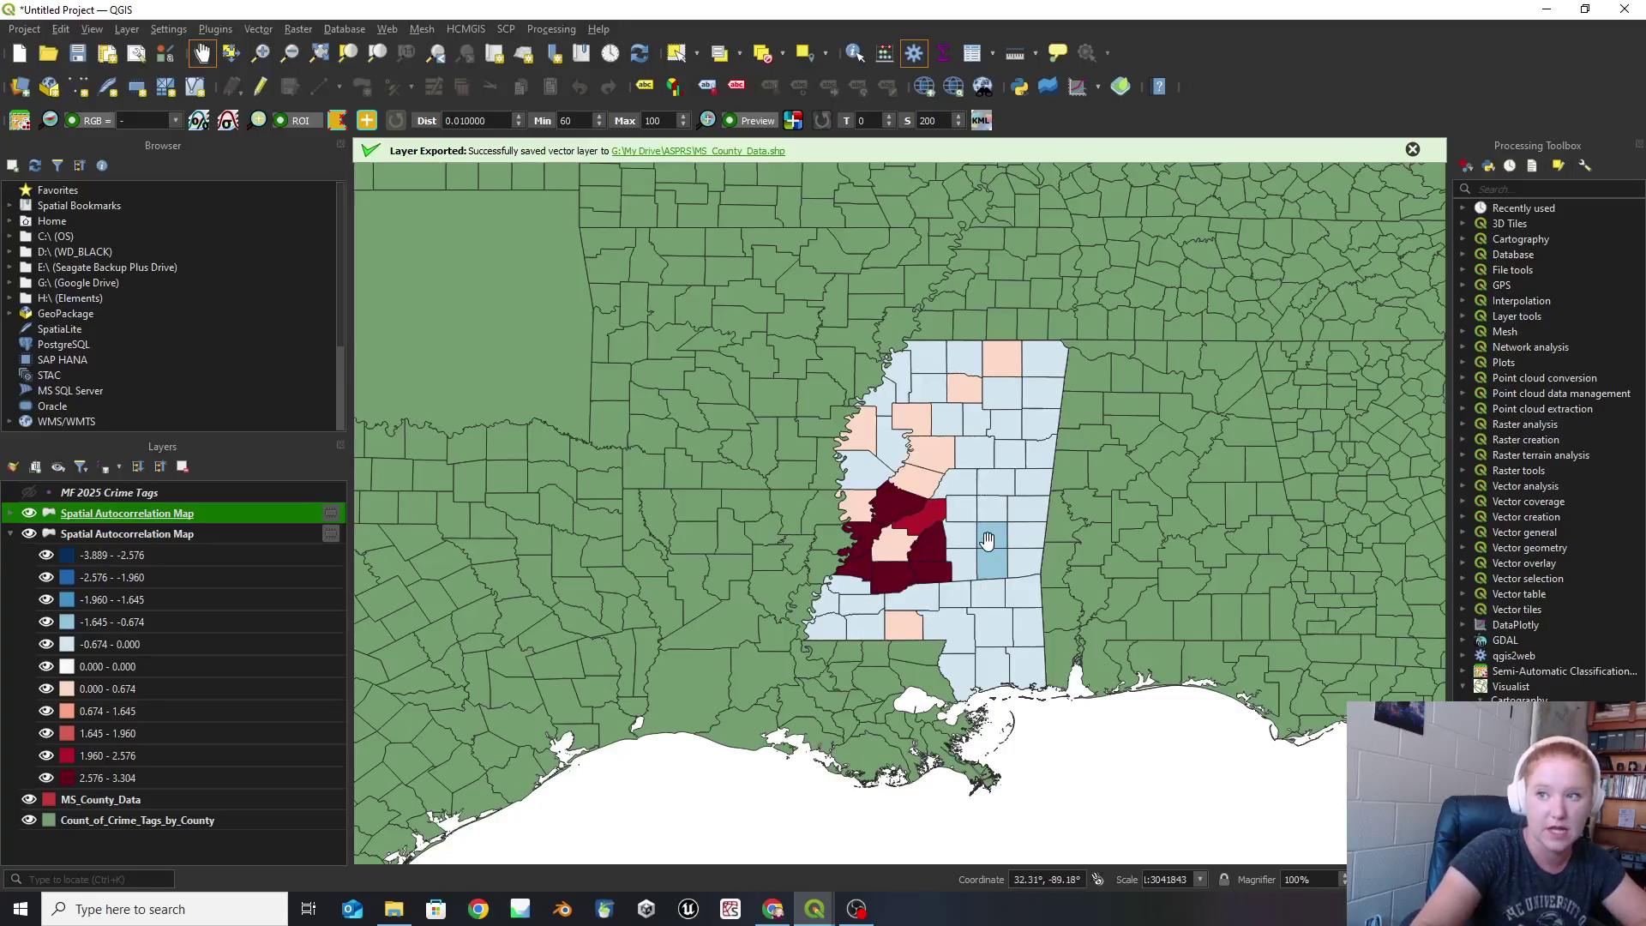
pyautogui.click(28, 513)
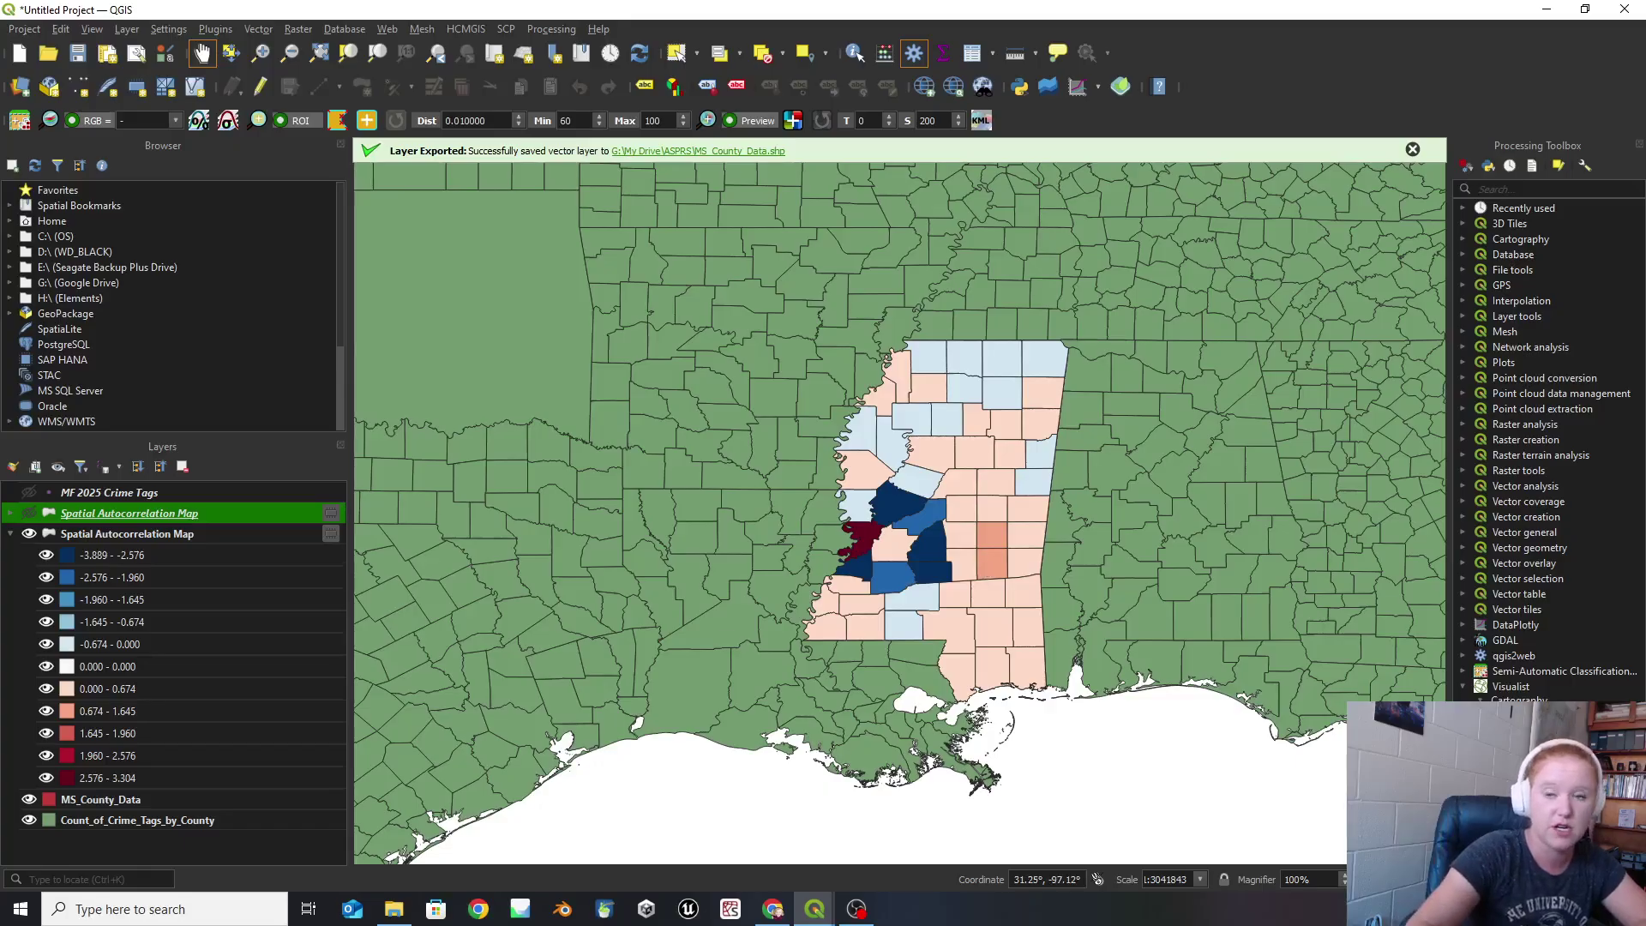
pyautogui.click(29, 513)
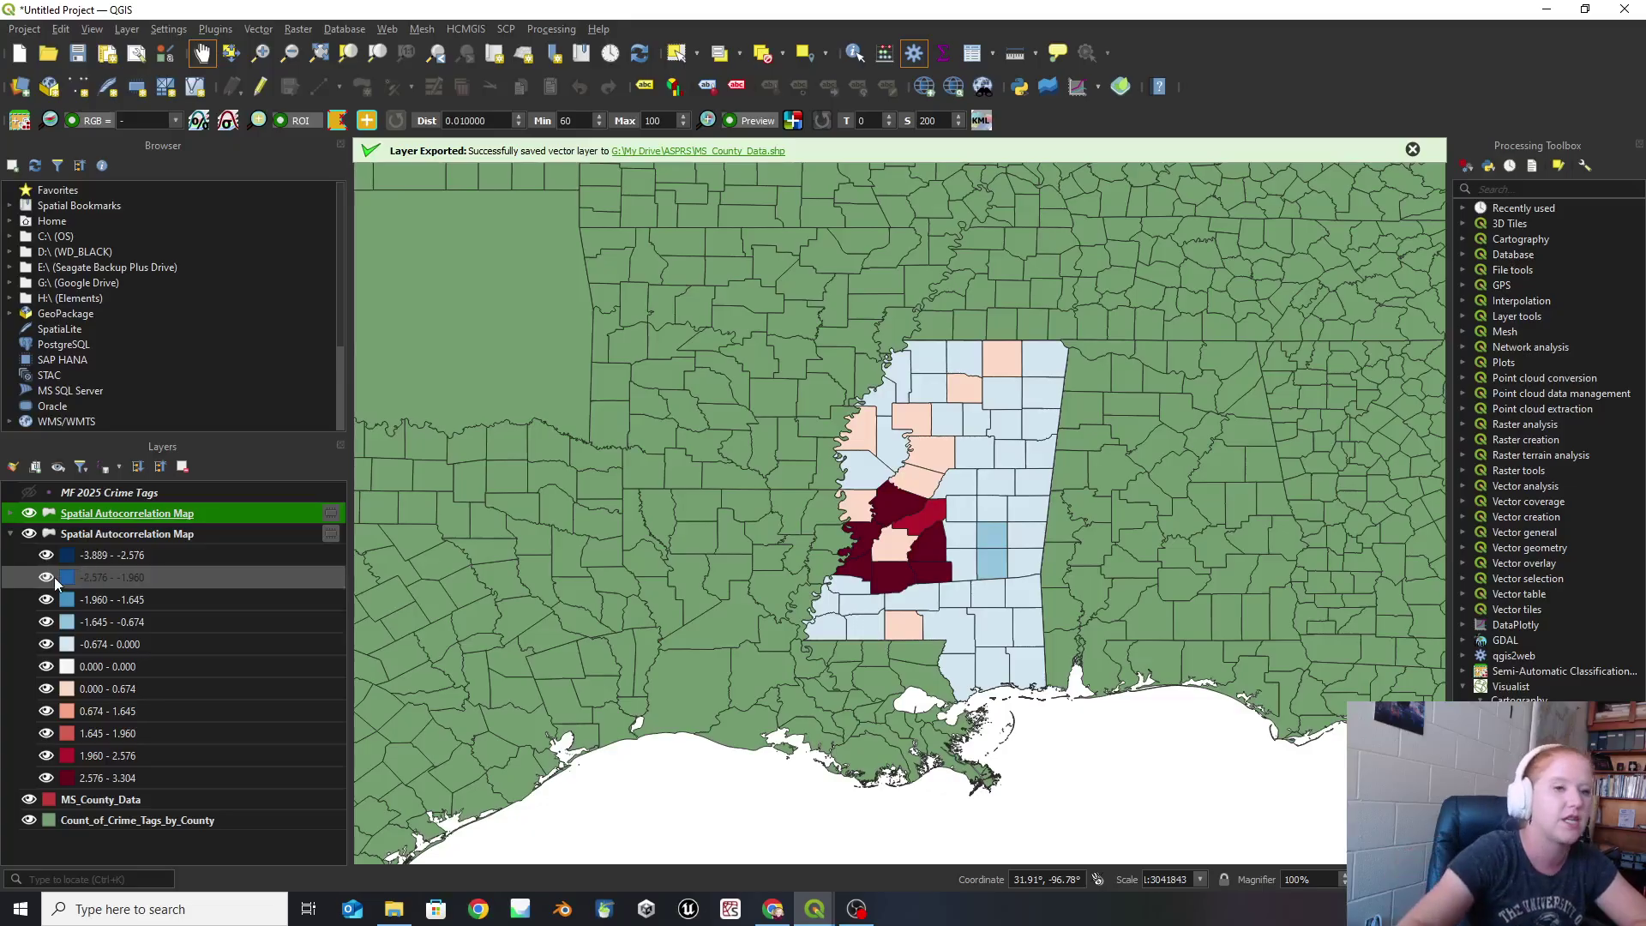
pyautogui.moveTo(0, 287); pyautogui.dragTo(617, 151)
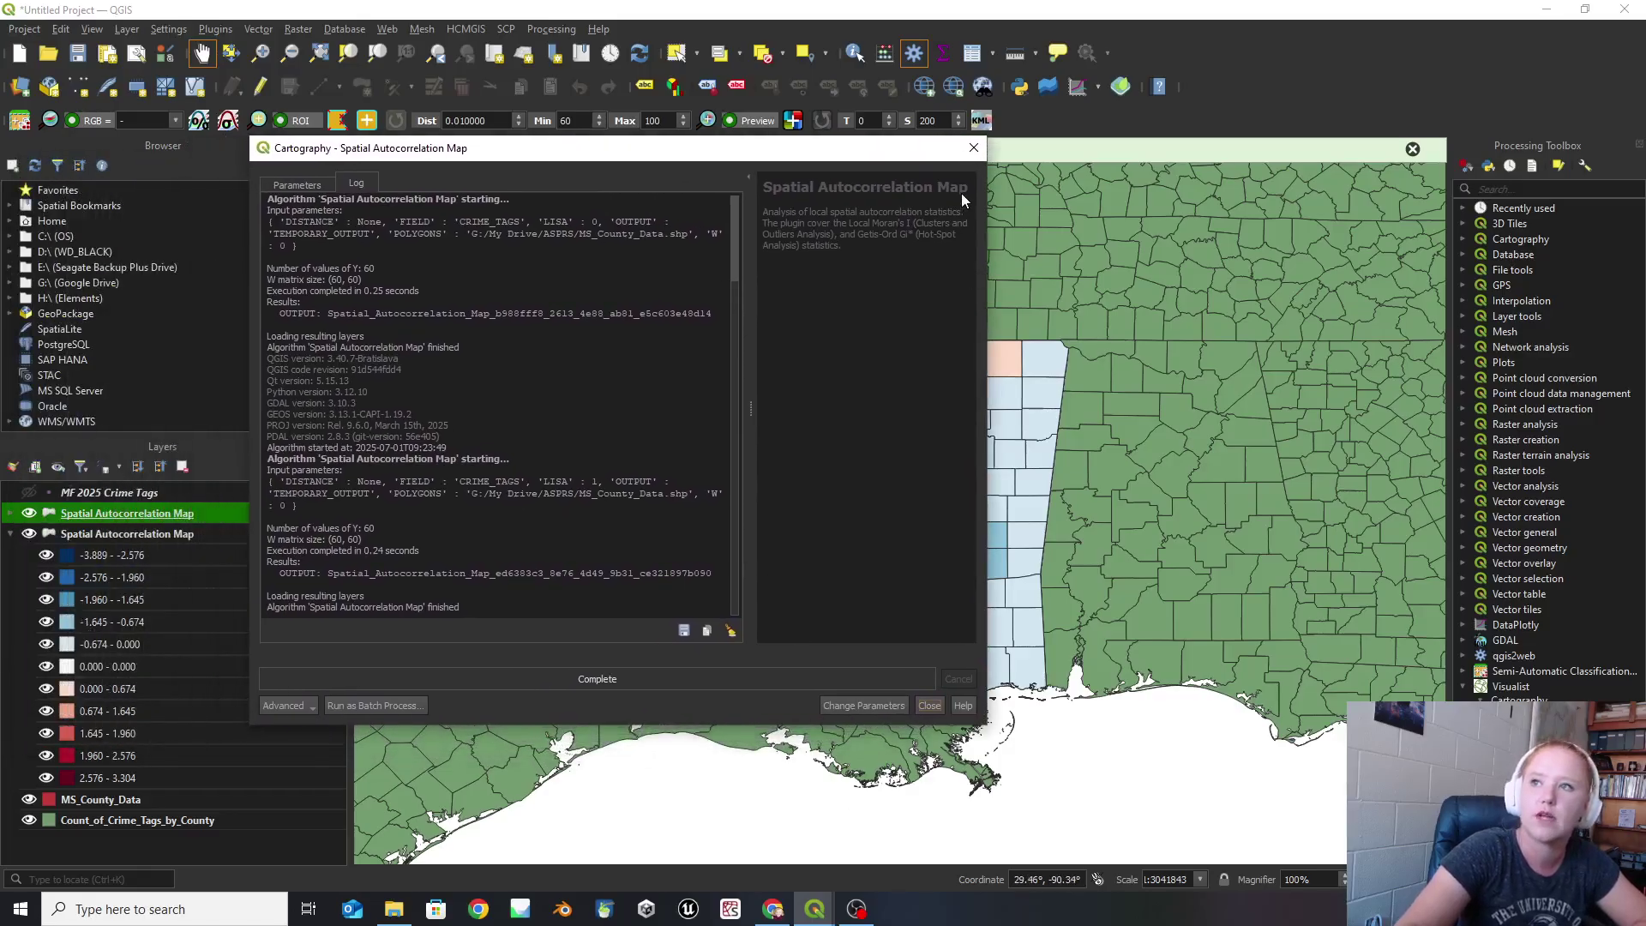
pyautogui.click(976, 149)
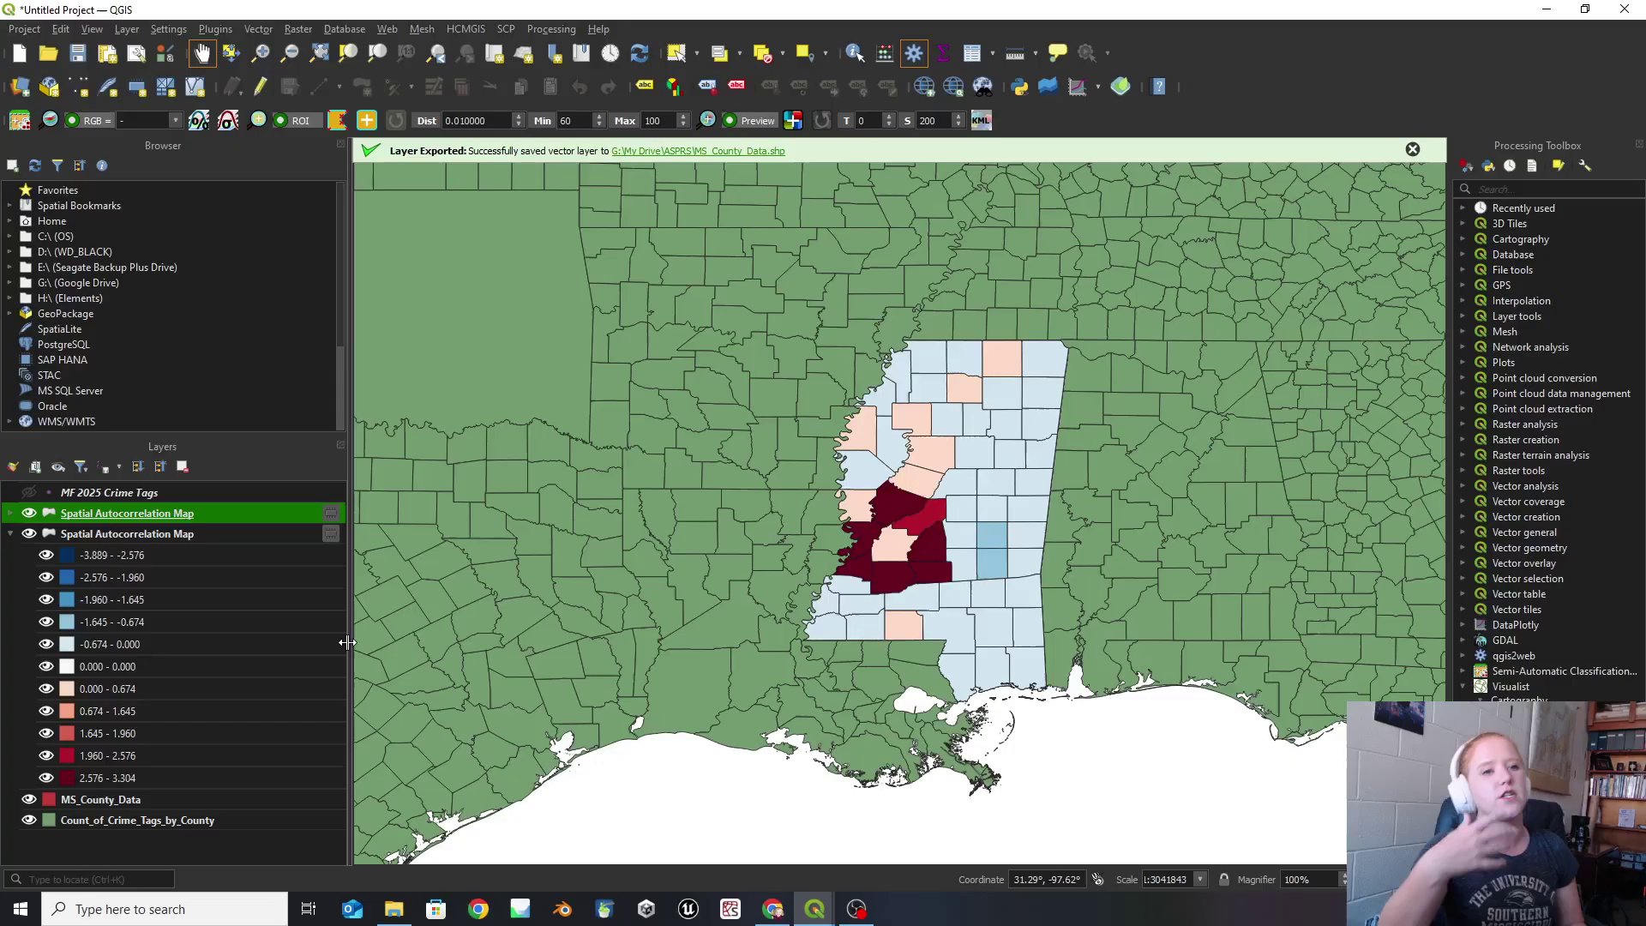